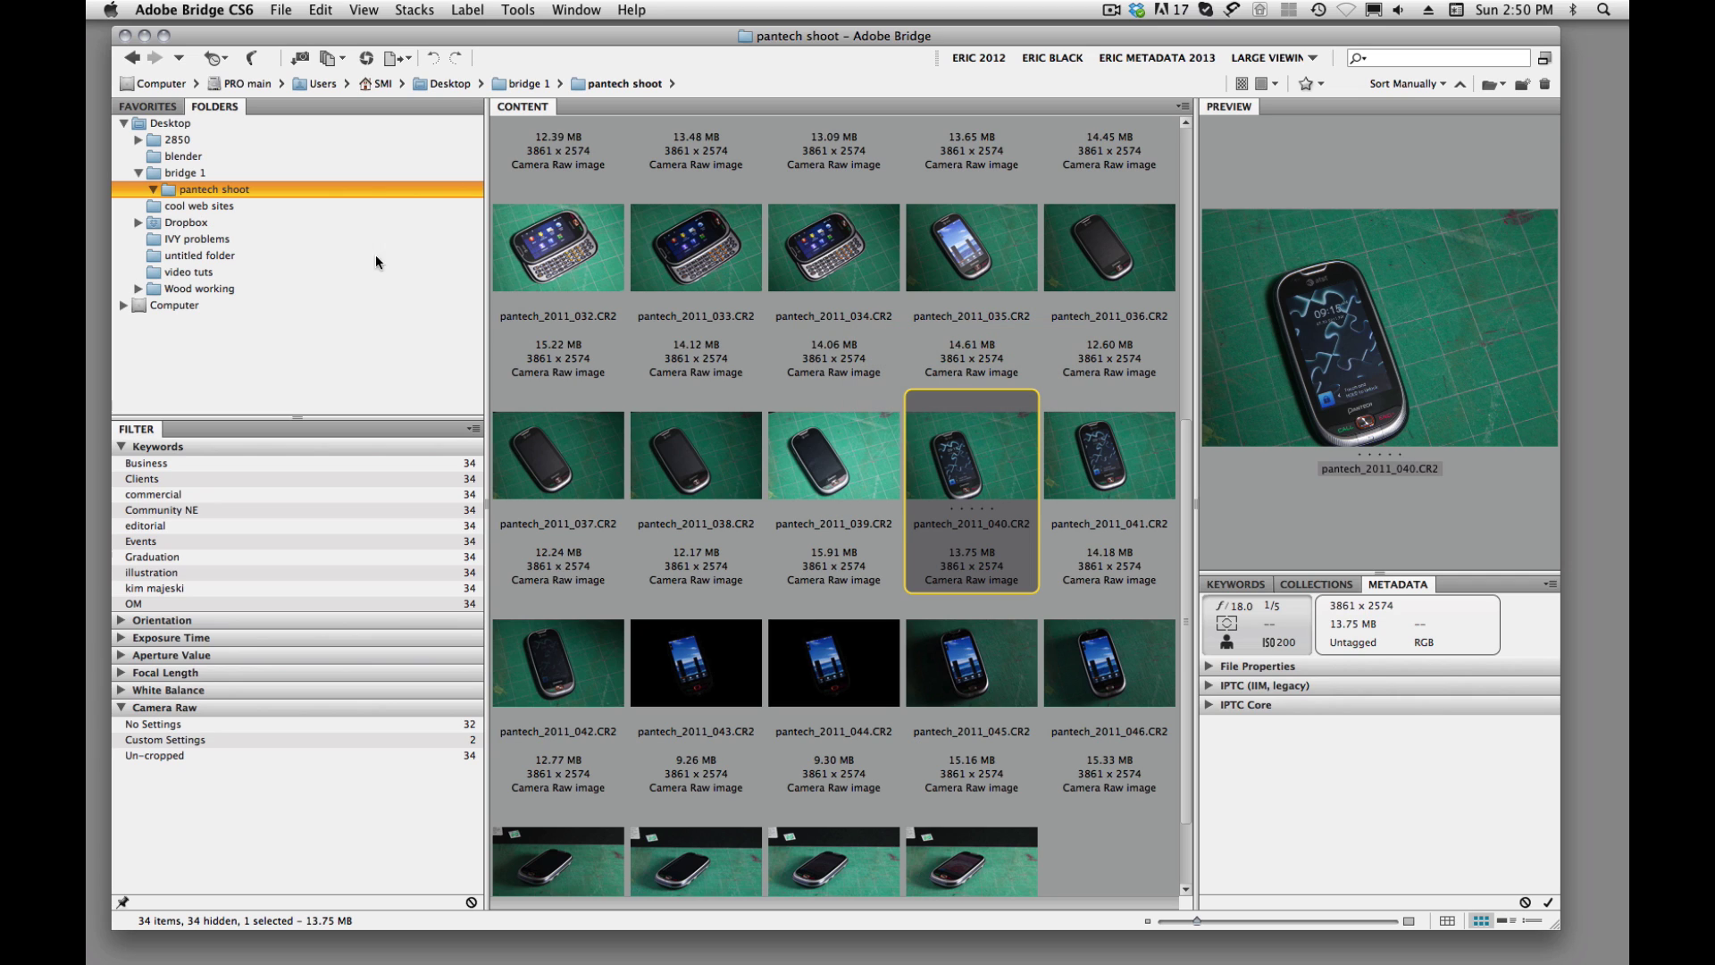
Step: Collapse Keywords, close the Filter panel, and widen the content area to seven thumbnails per row
click(119, 447)
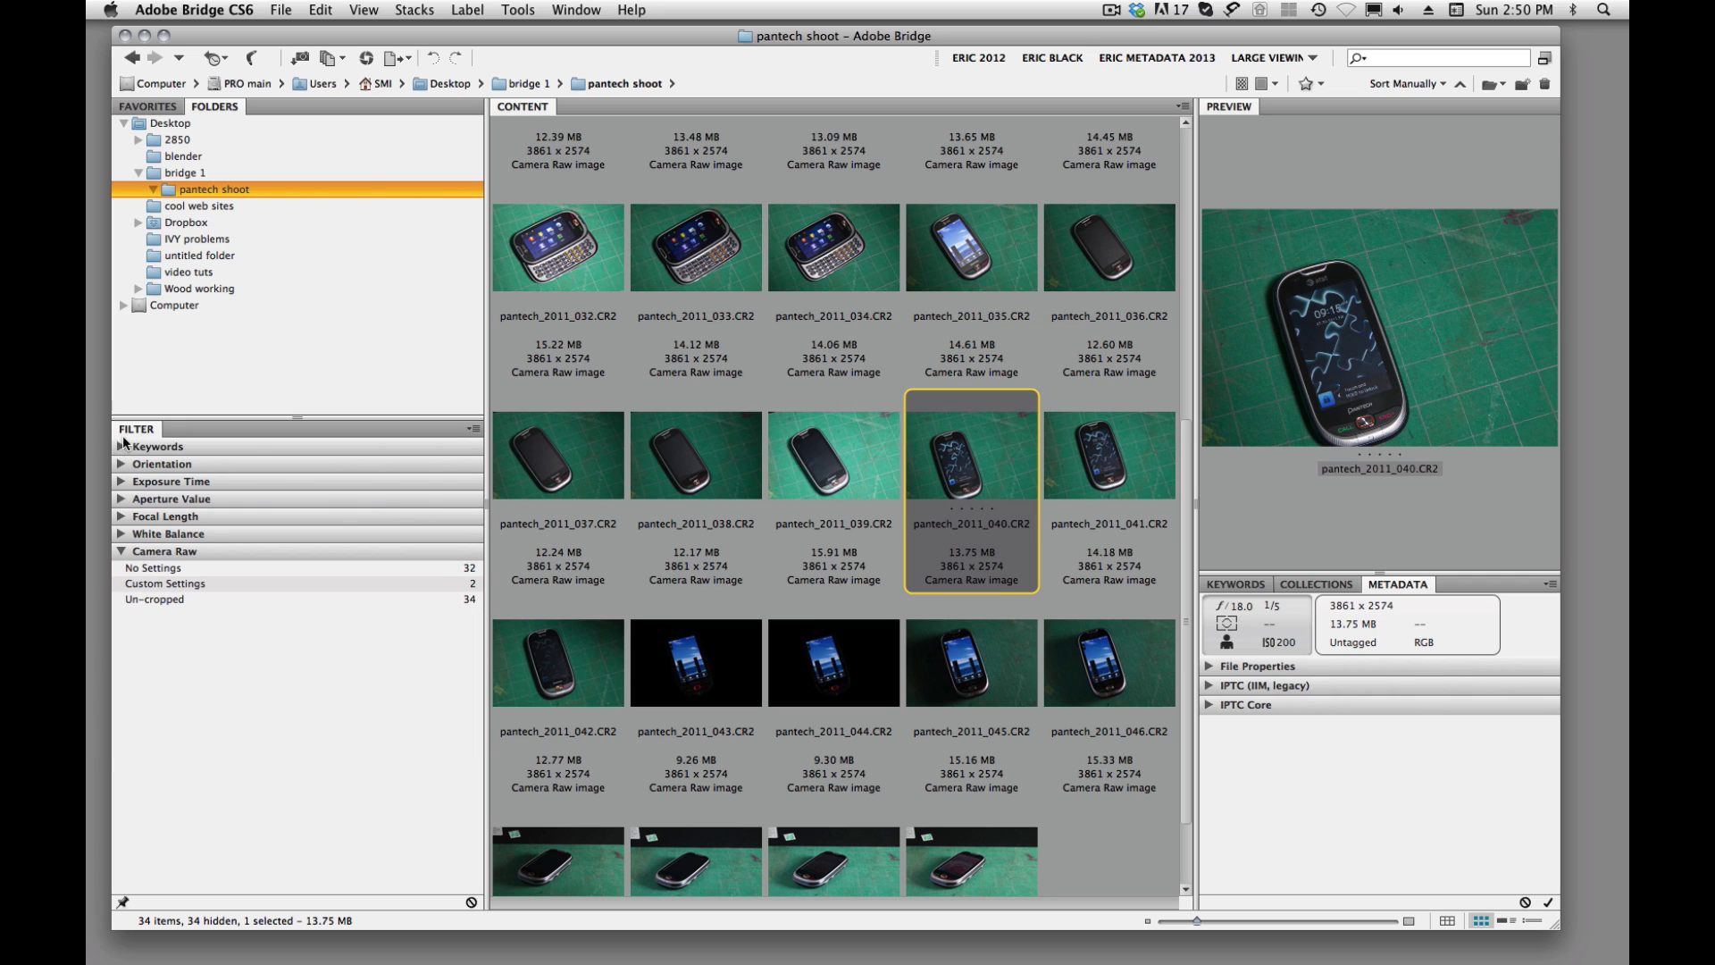
right_click(134, 431)
click(153, 453)
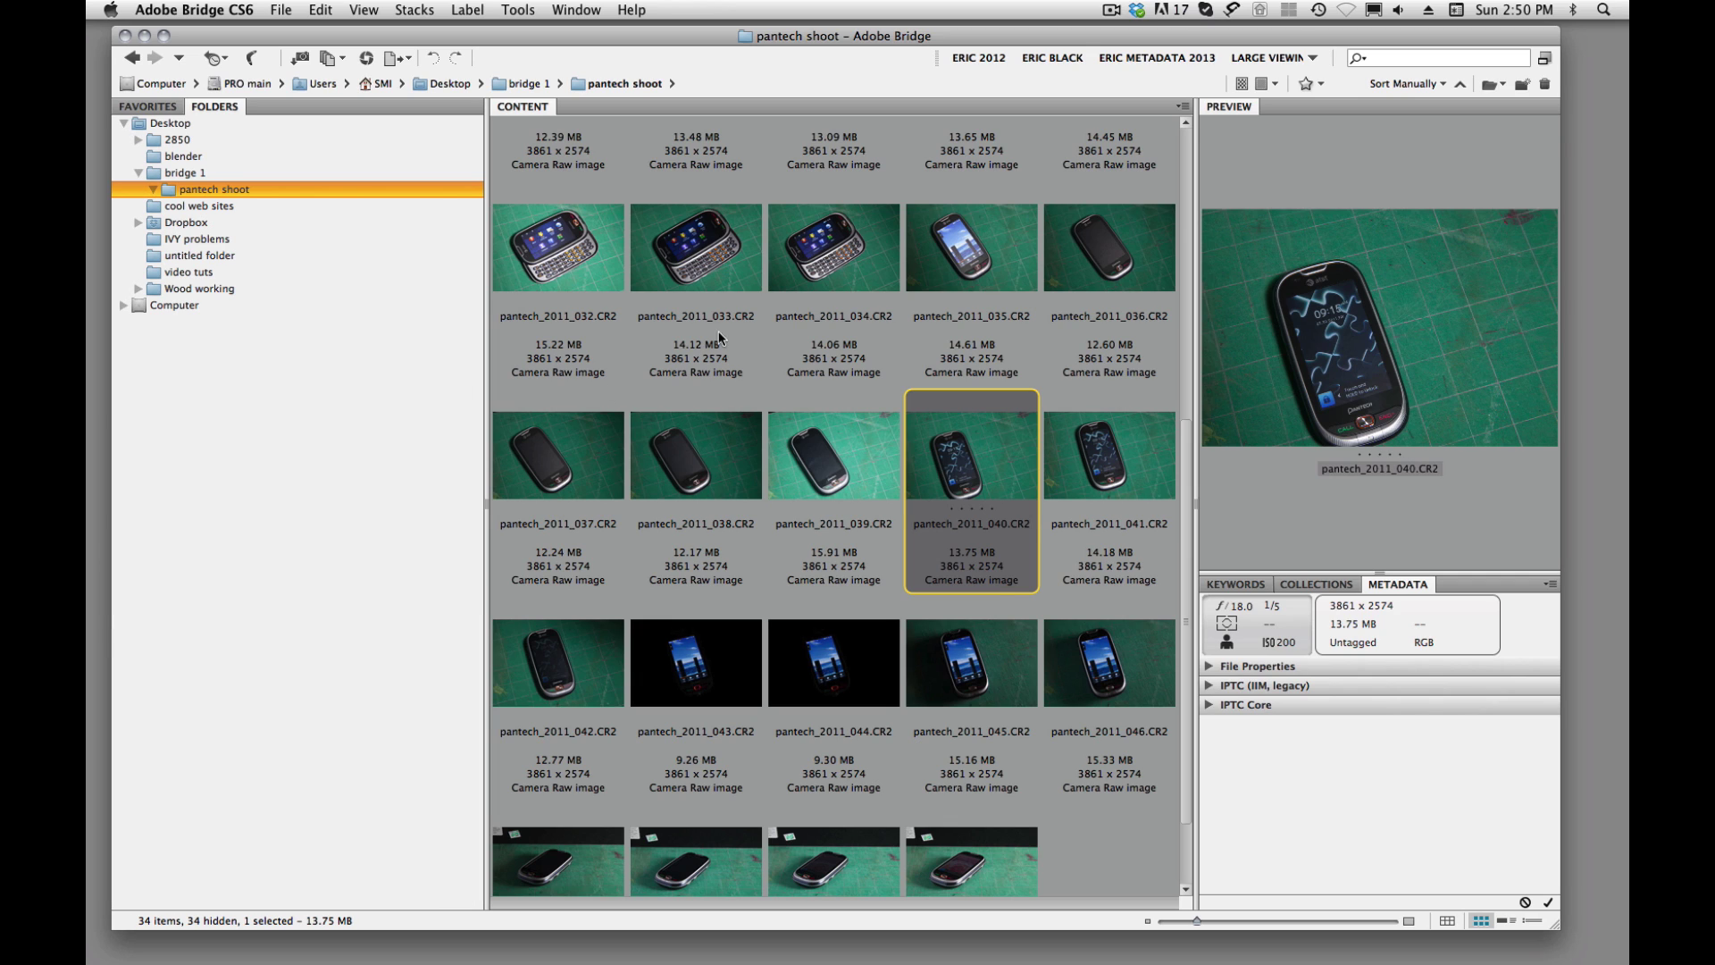
drag(486, 502, 282, 513)
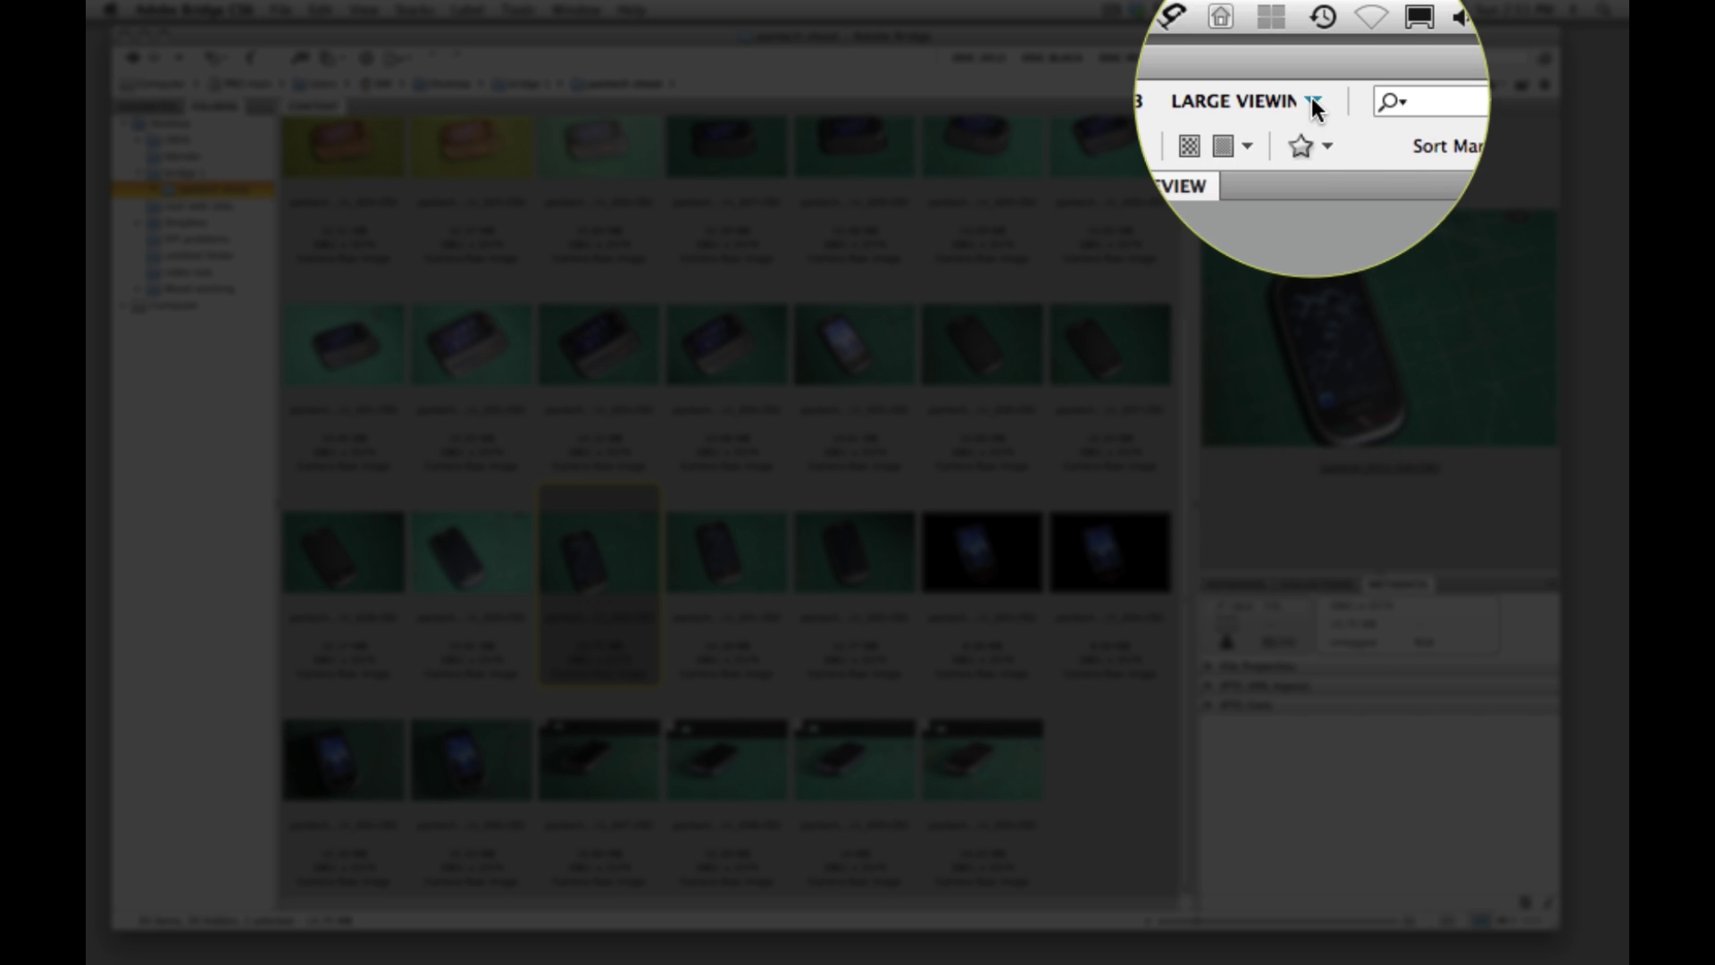
Step: Switch to the Eric metadata 2013 workspace and expand IPTC and File Properties for pantech_2011_032.CR2
click(1311, 58)
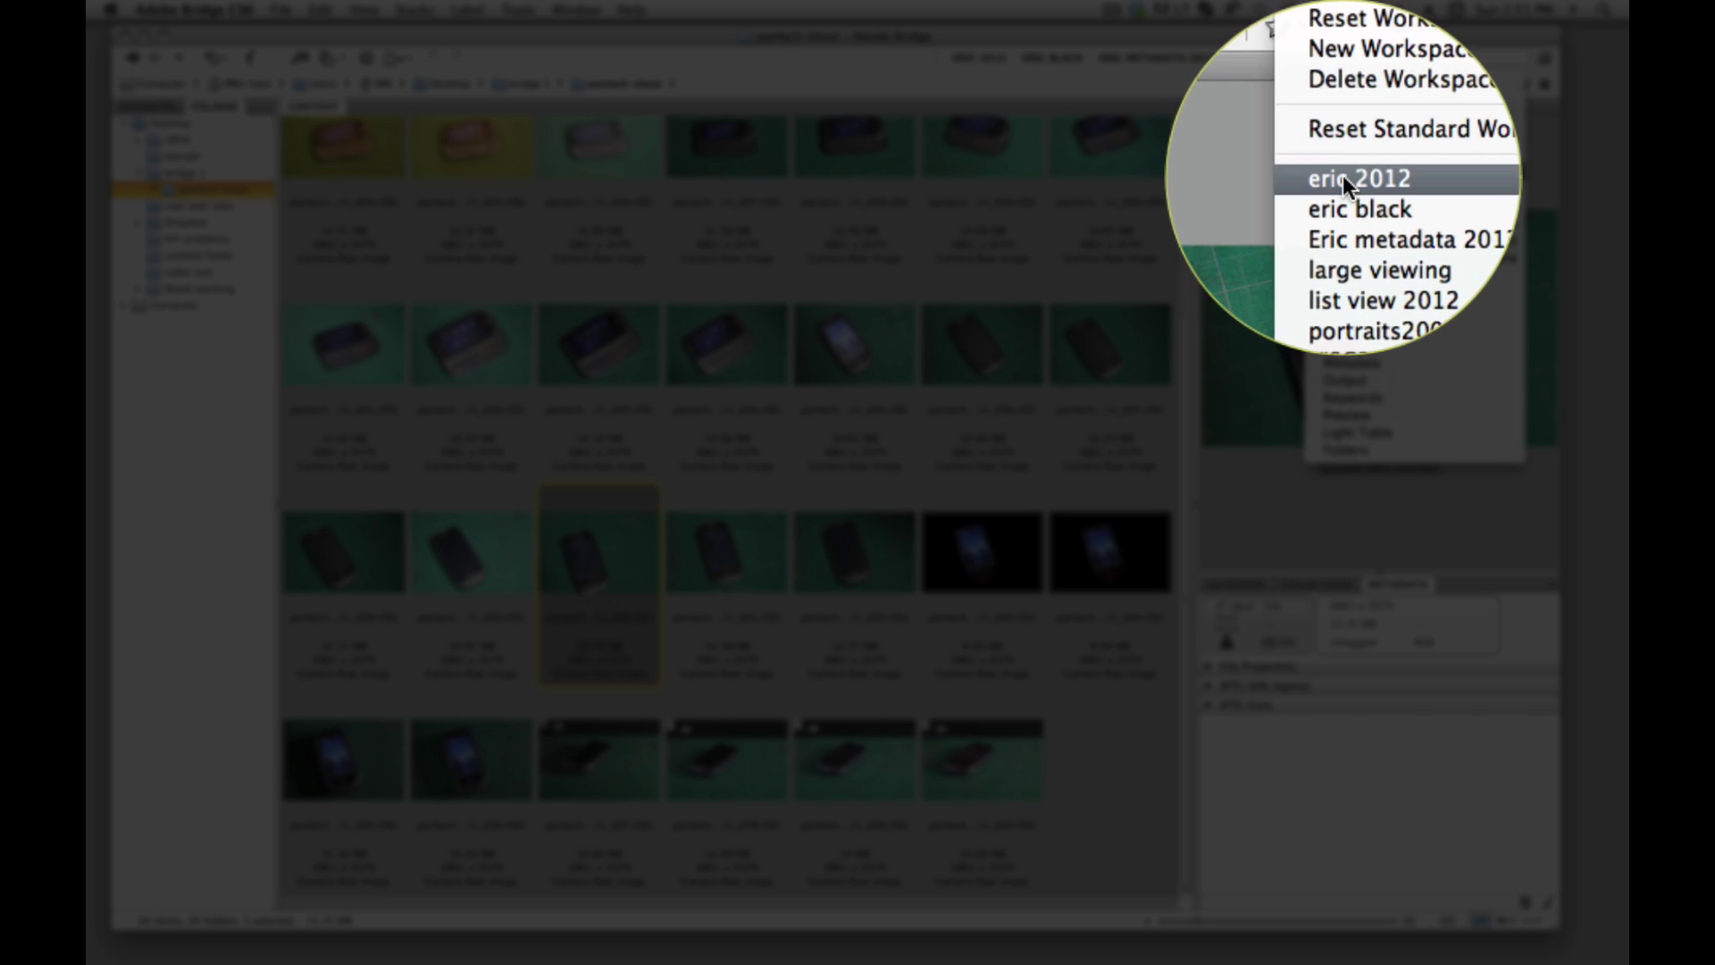
click(1337, 200)
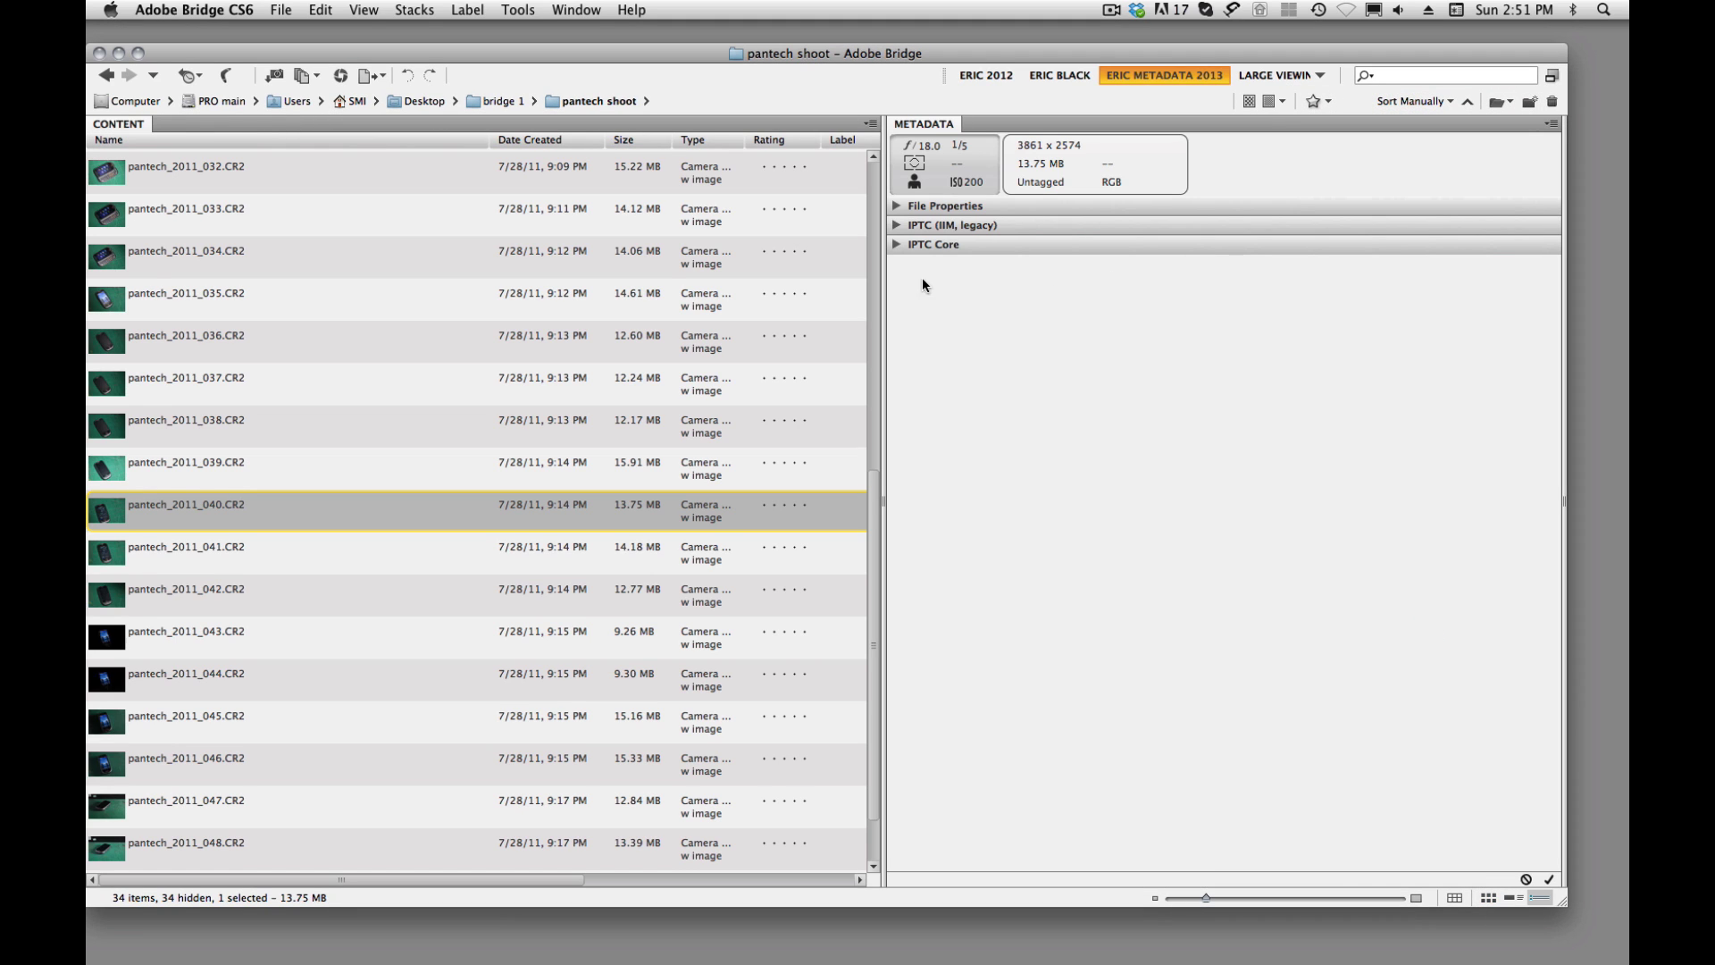
click(896, 243)
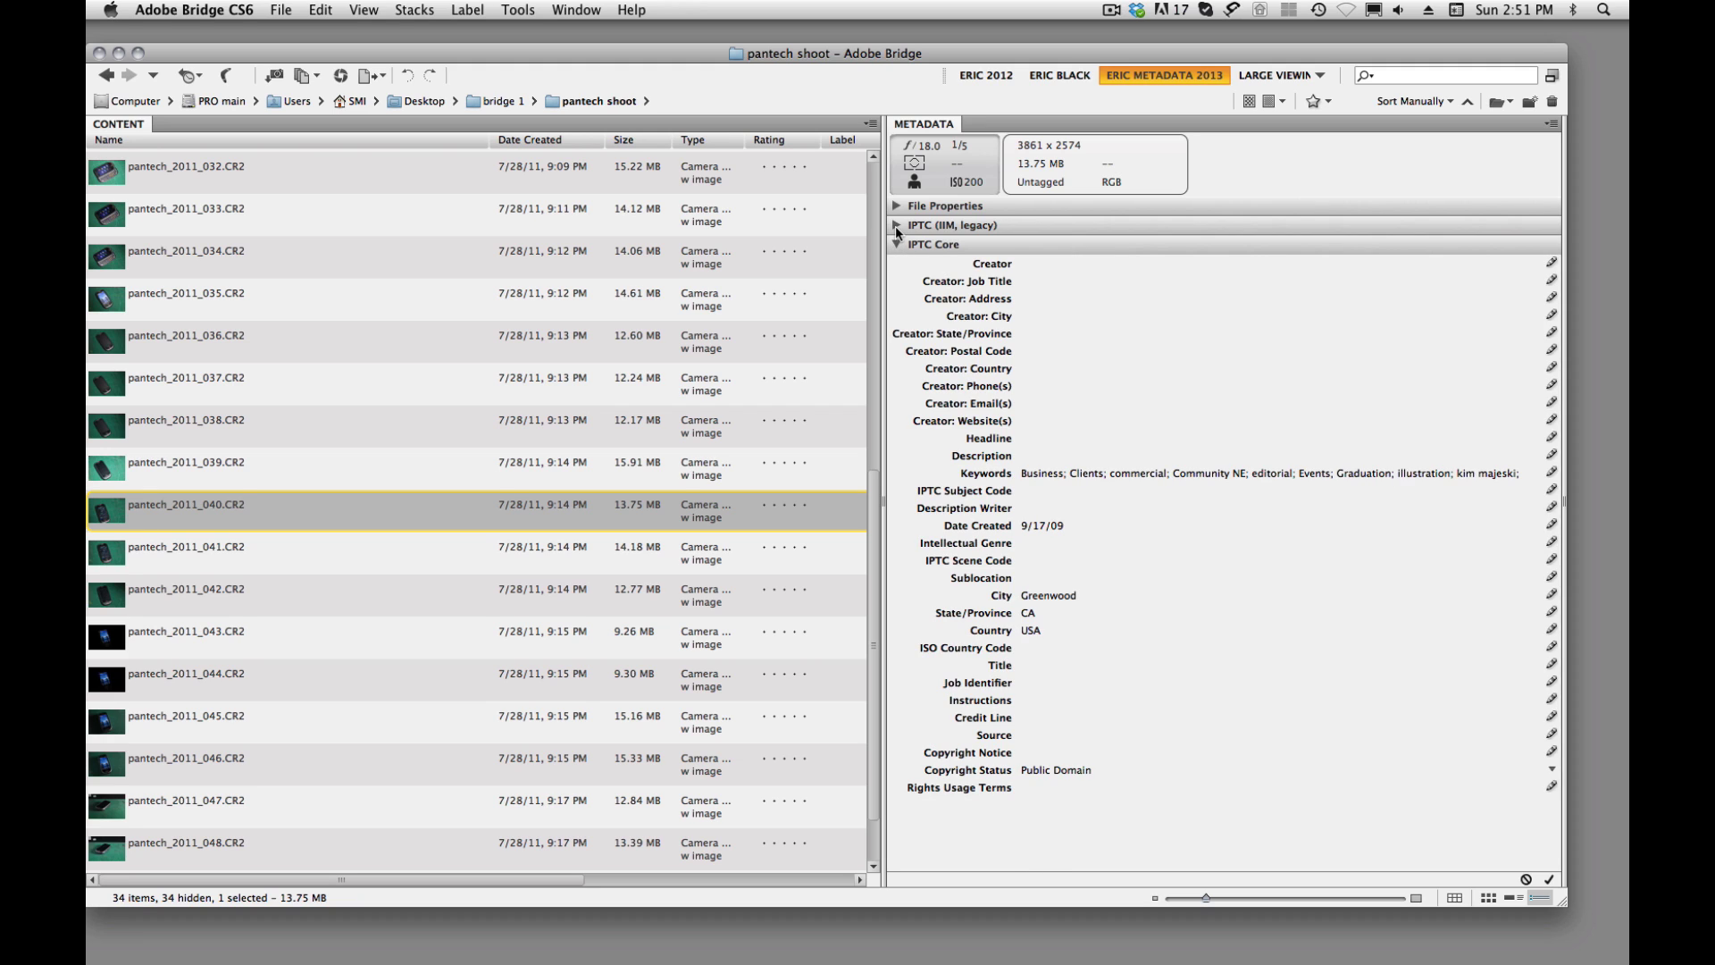
click(896, 225)
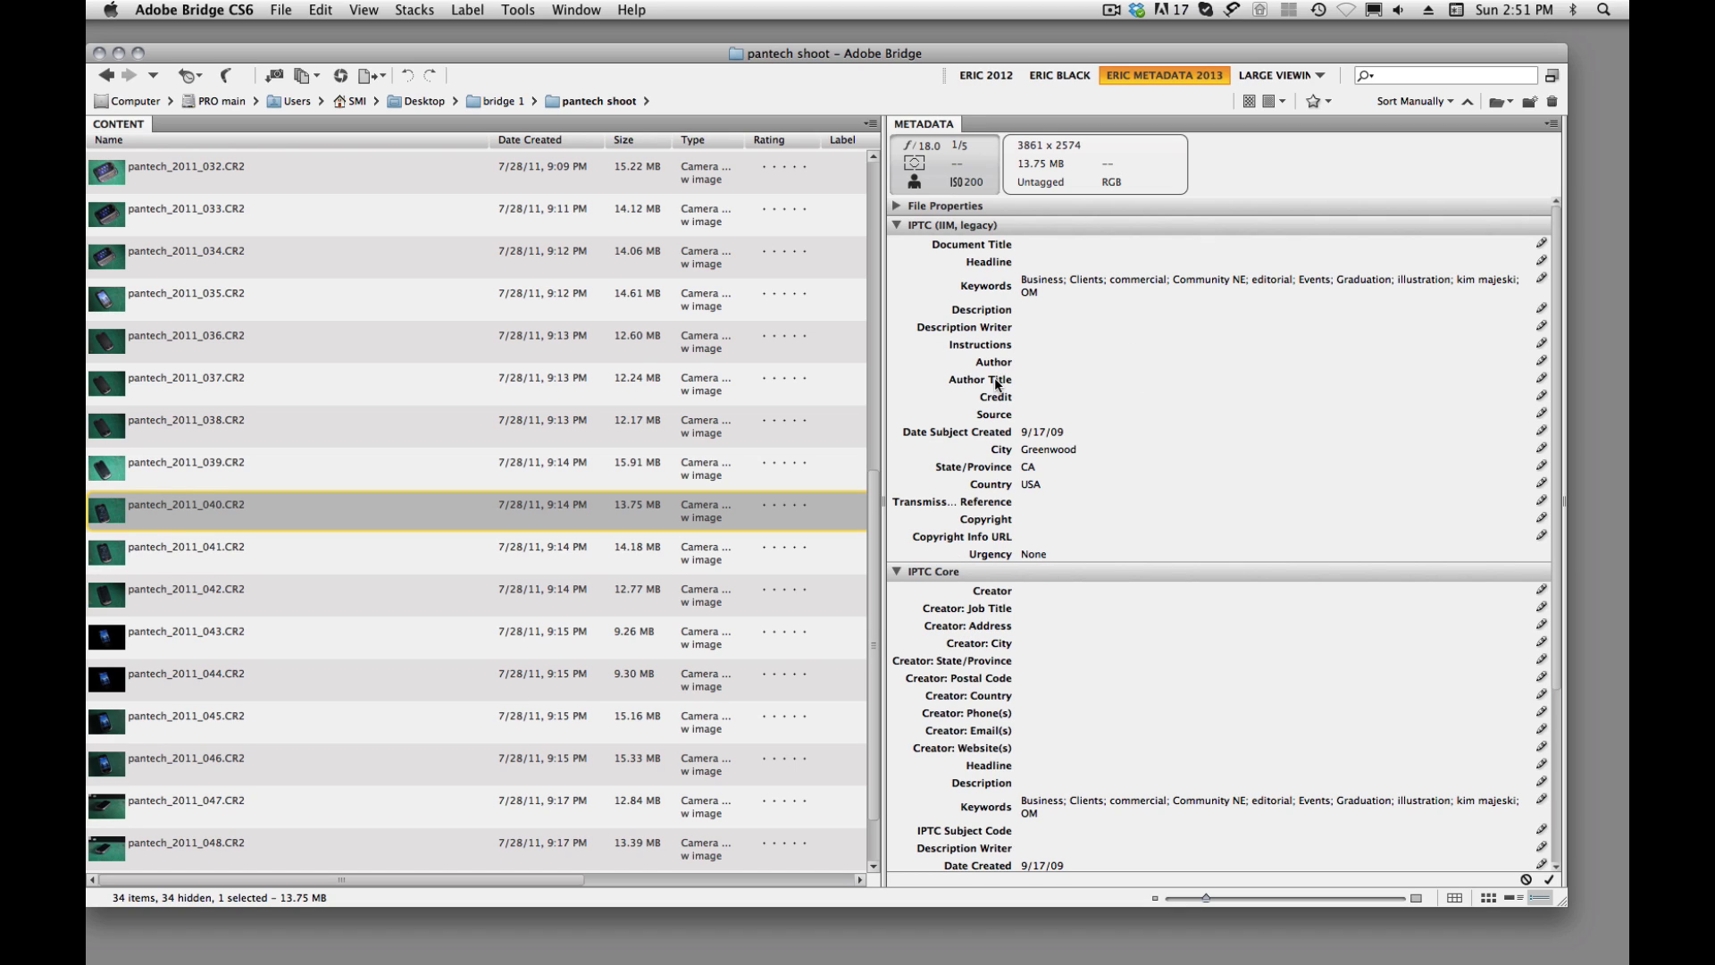
click(189, 176)
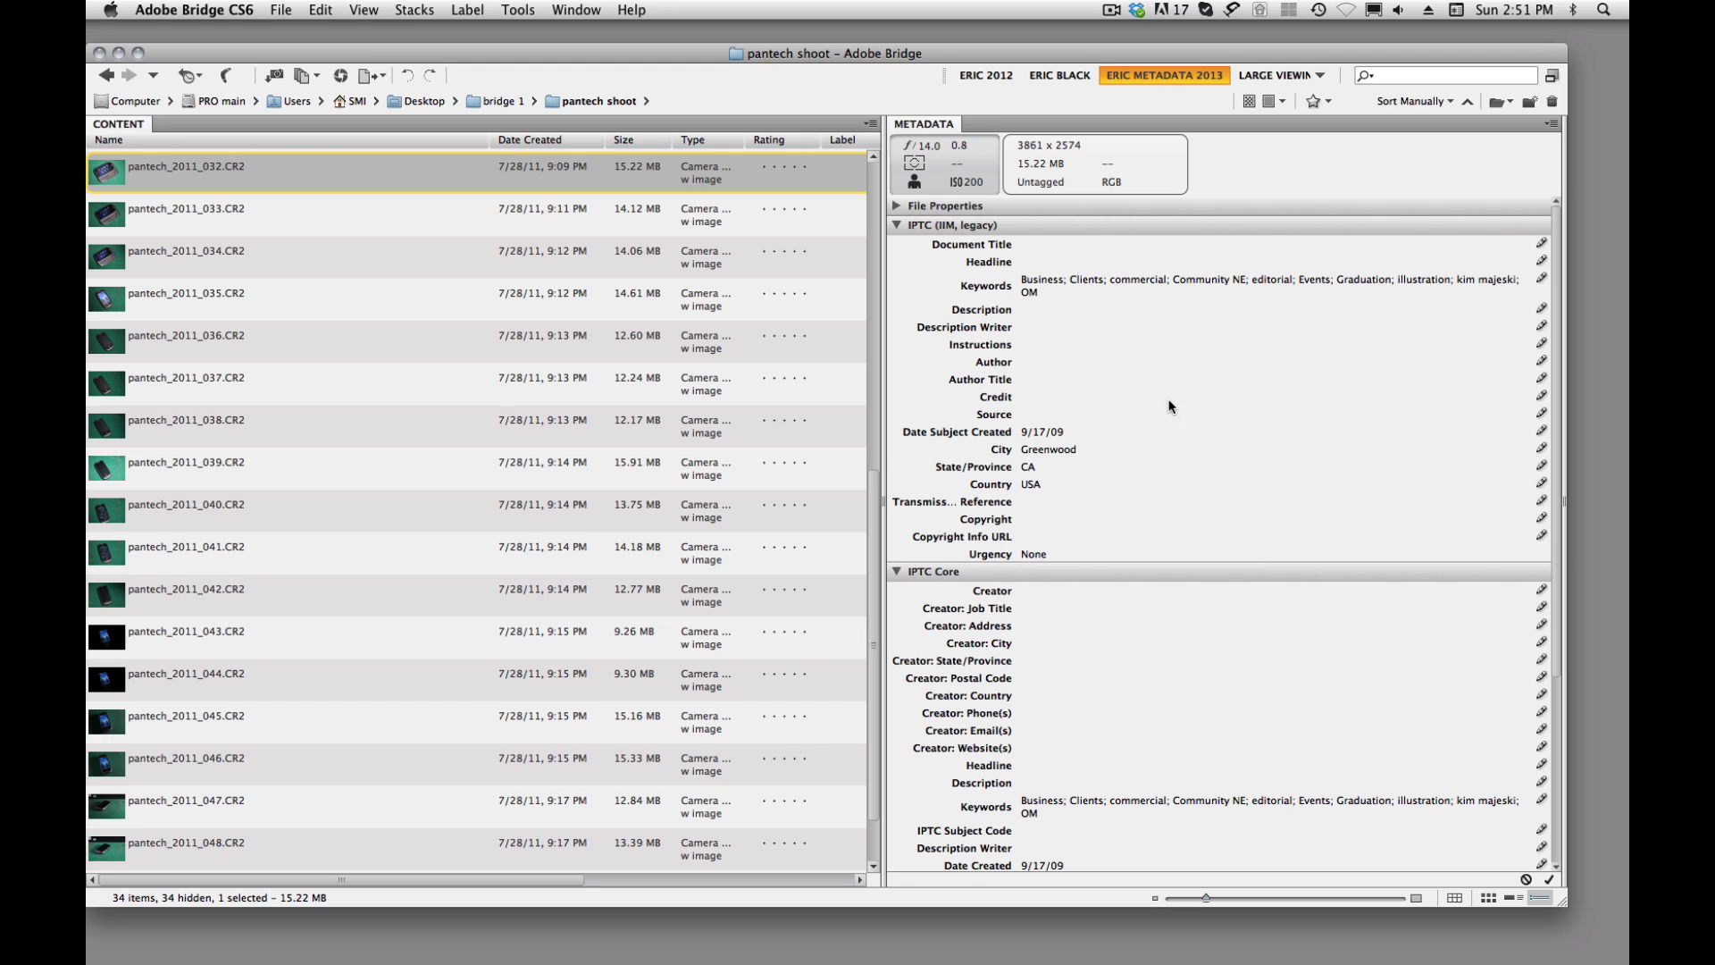
click(896, 206)
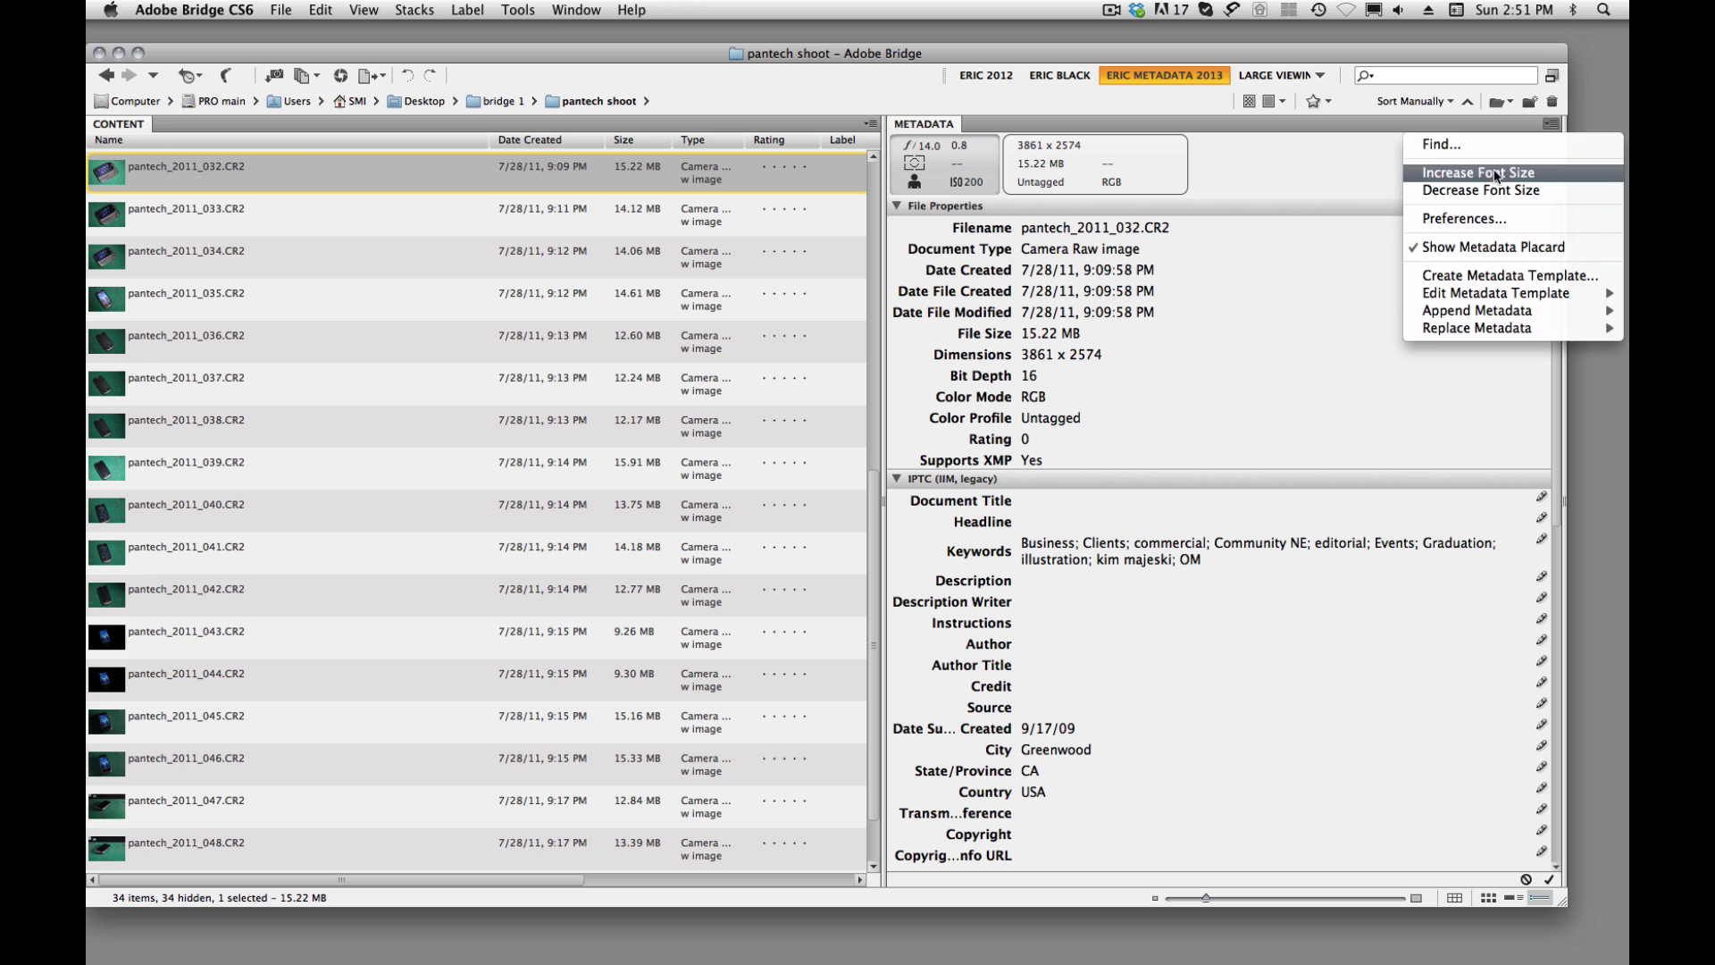
Step: Use Decrease Font Size until the Metadata panel text is at its smallest
click(1476, 177)
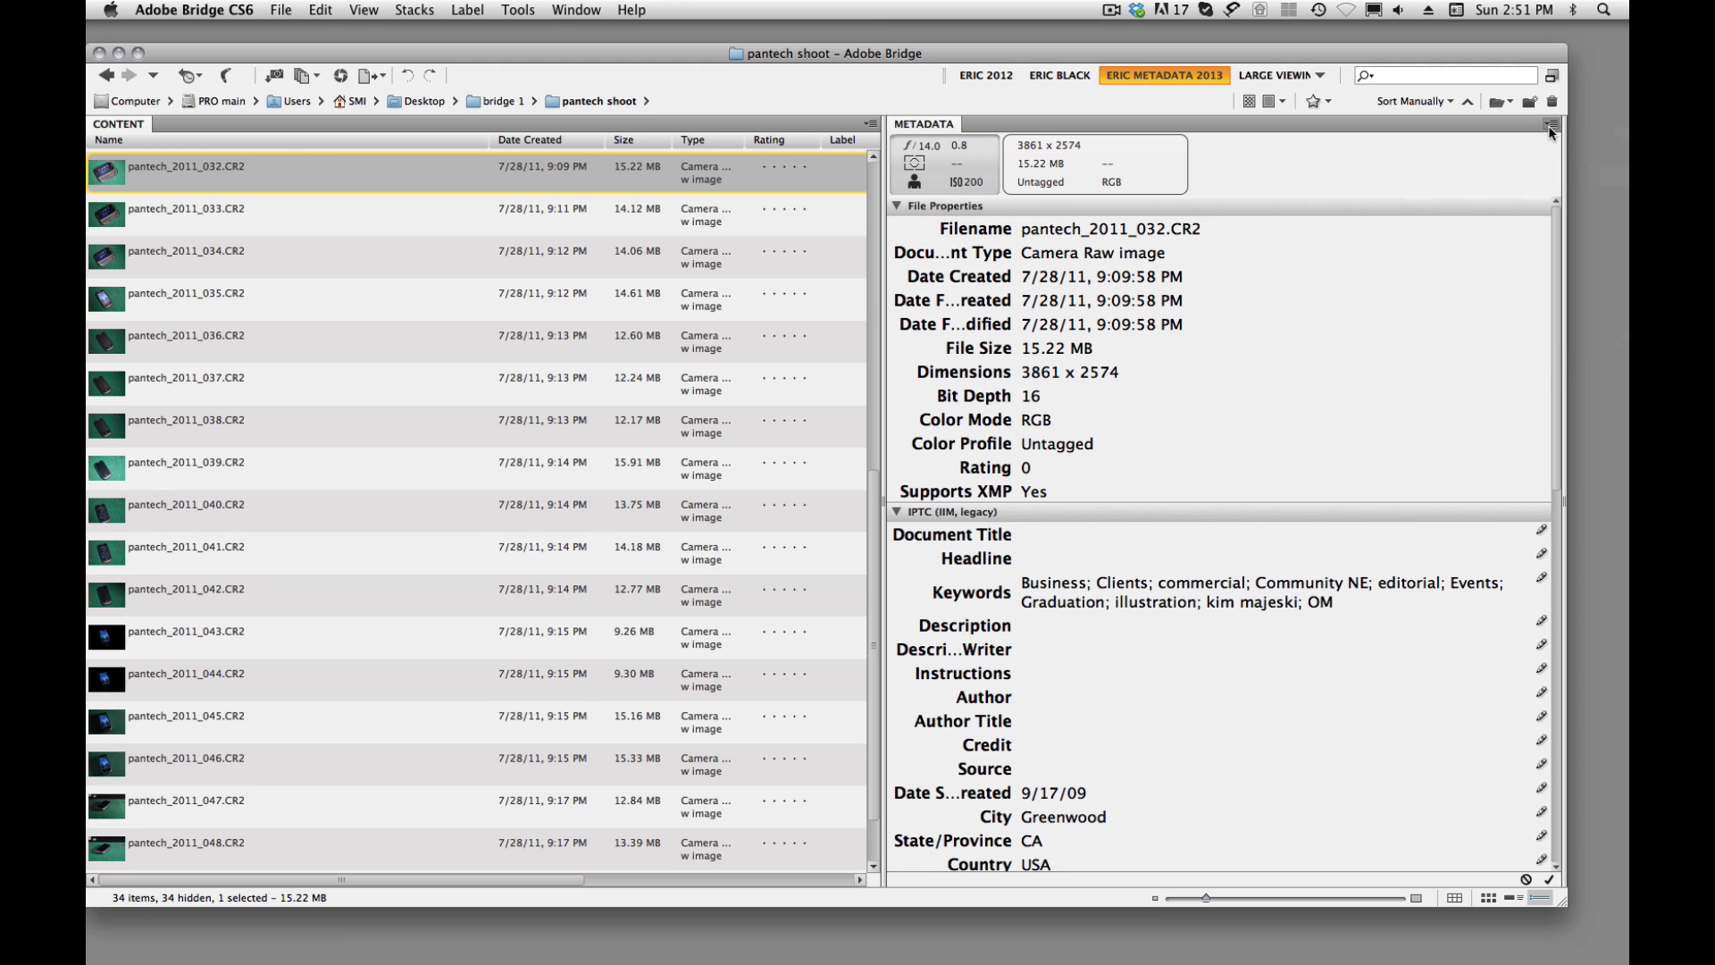
click(1551, 124)
click(1483, 196)
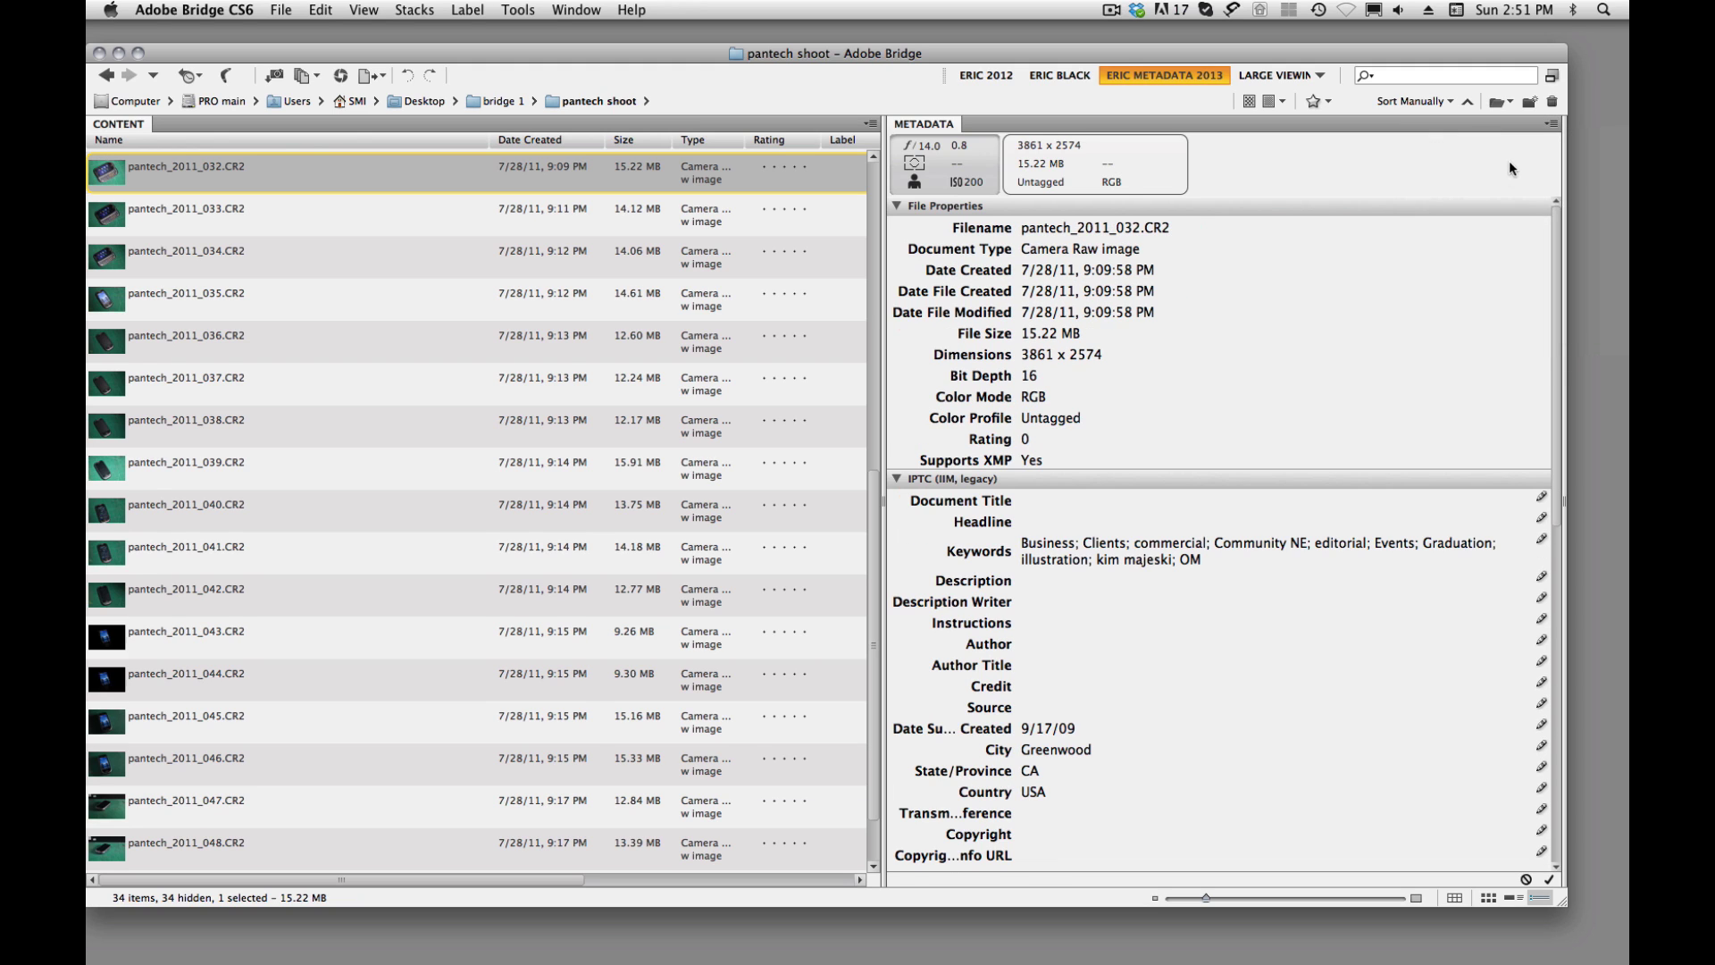
click(1548, 125)
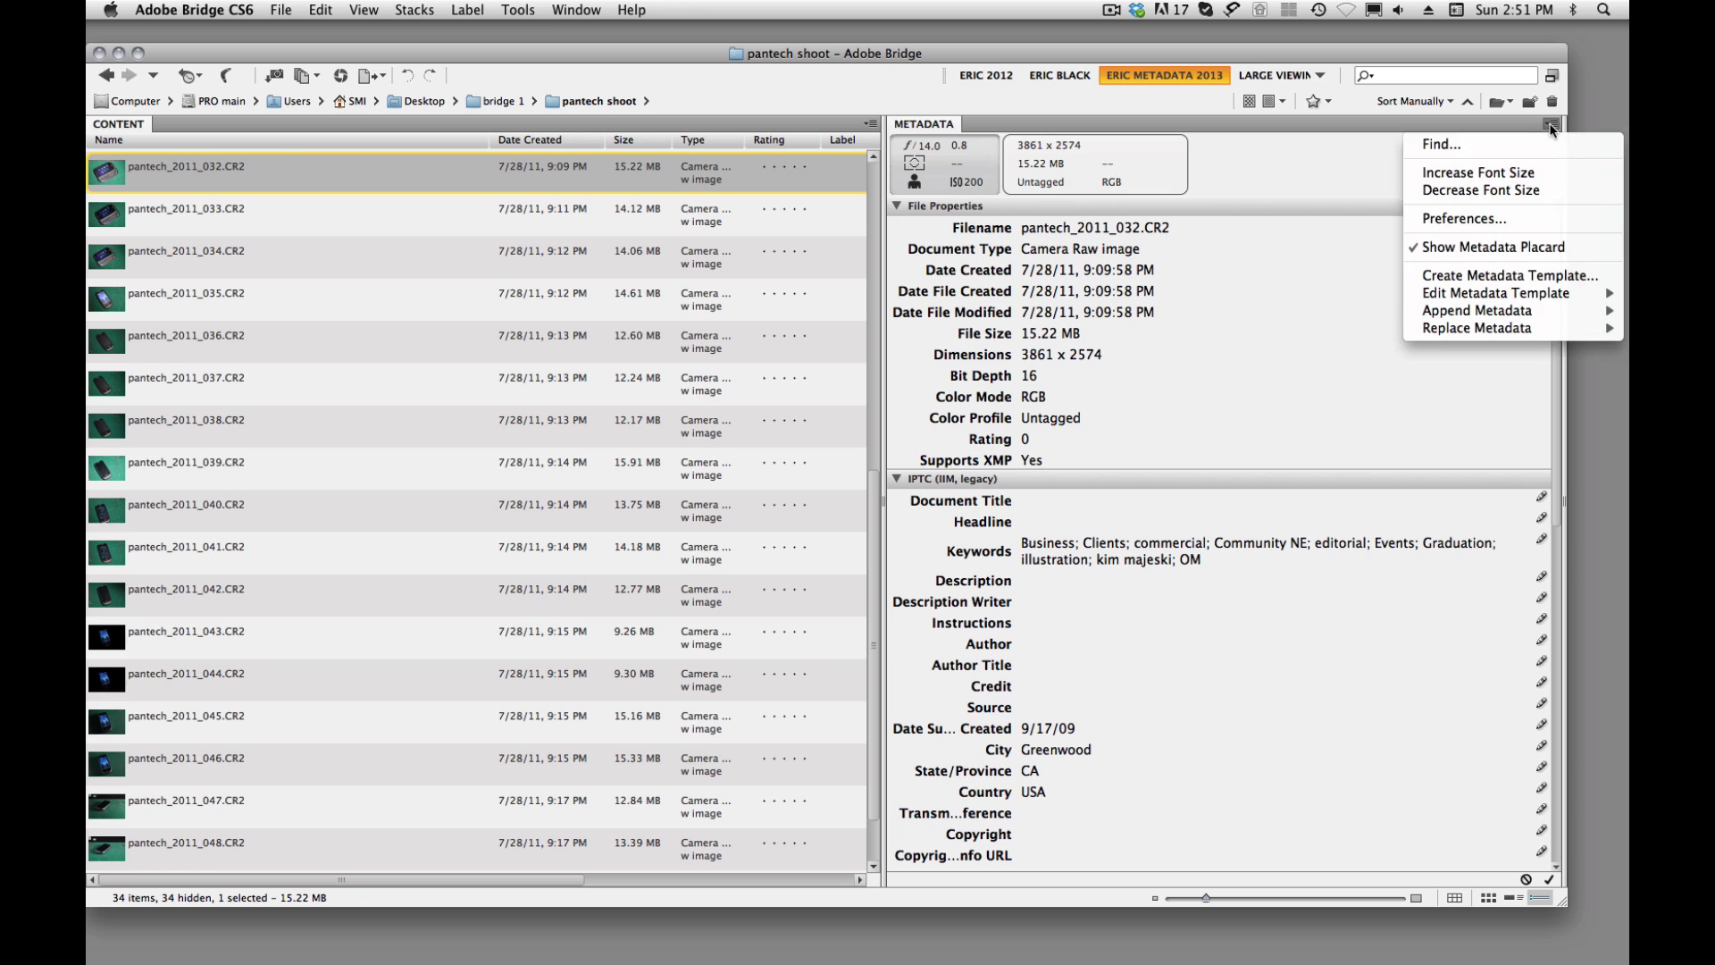
click(1470, 192)
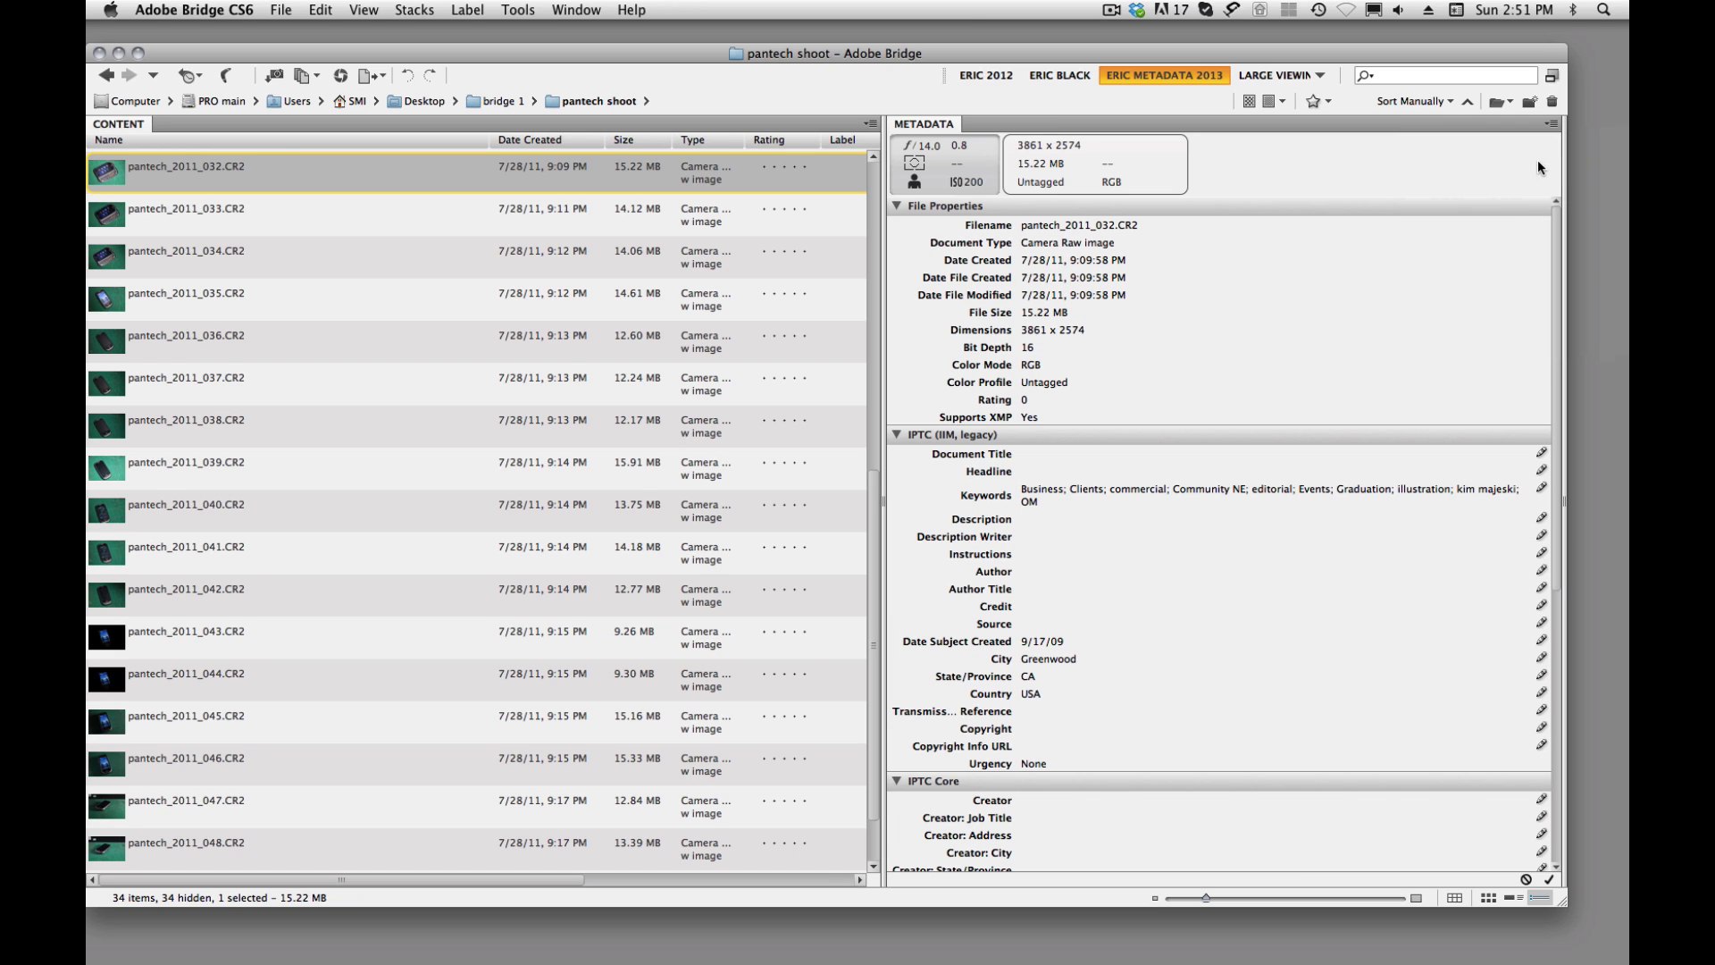
click(1552, 125)
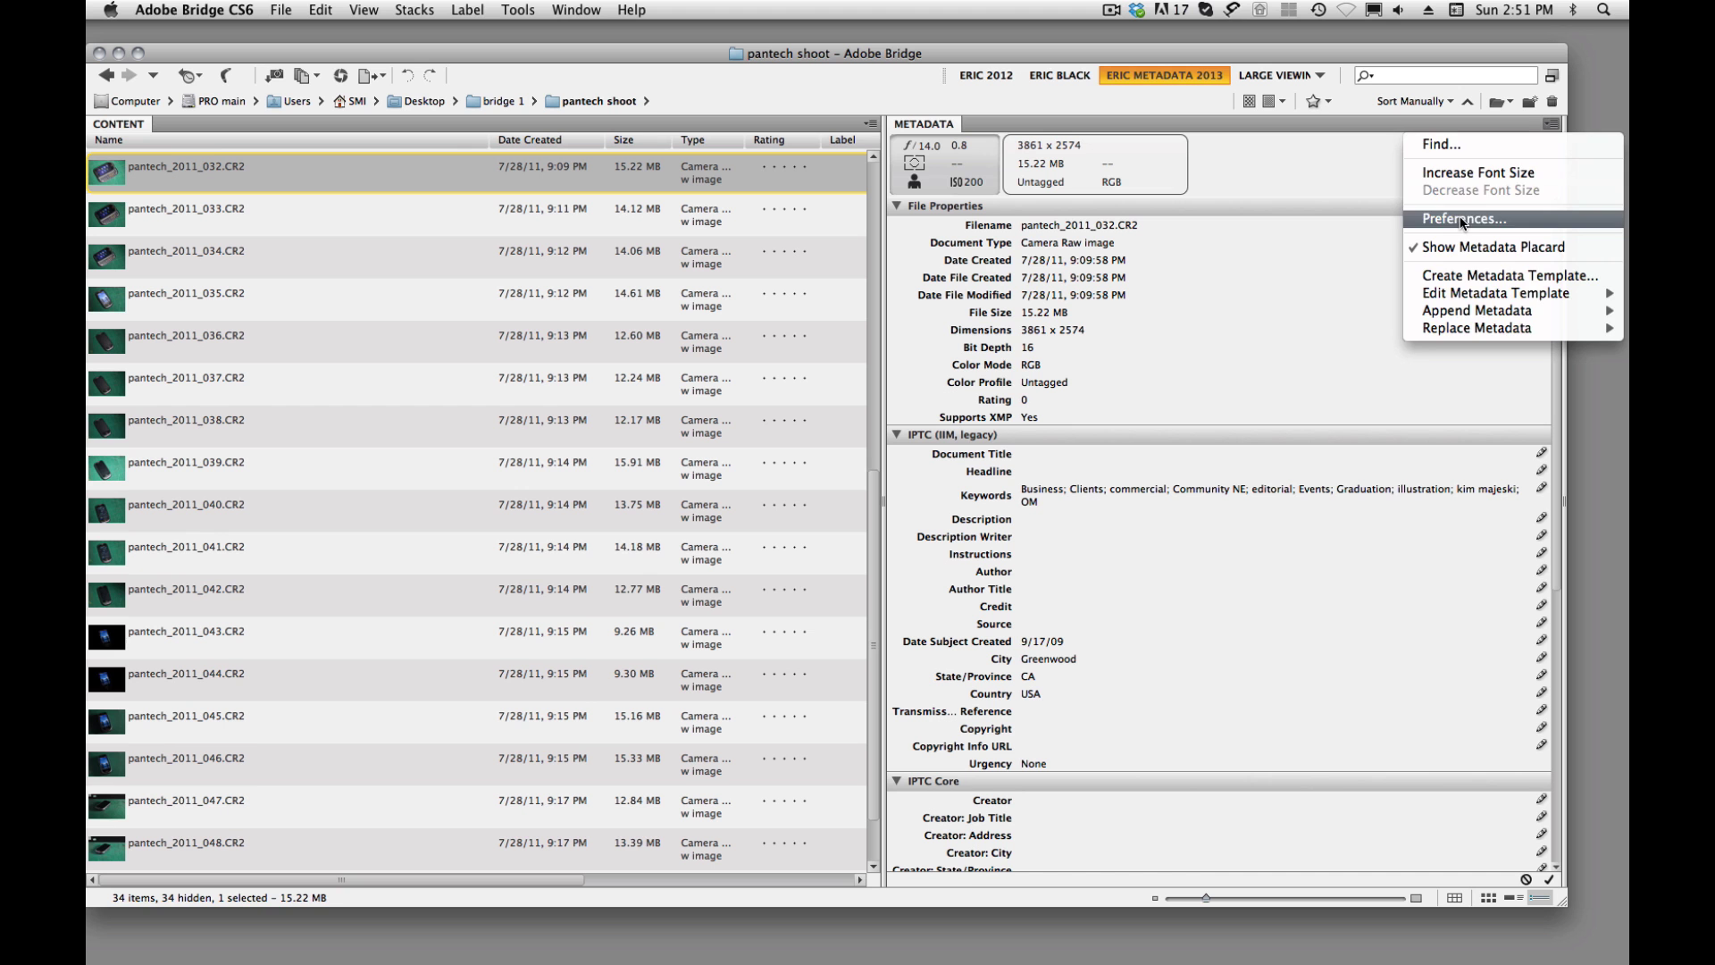
Step: Untick IPTC Core in the Metadata preferences and apply
click(1453, 224)
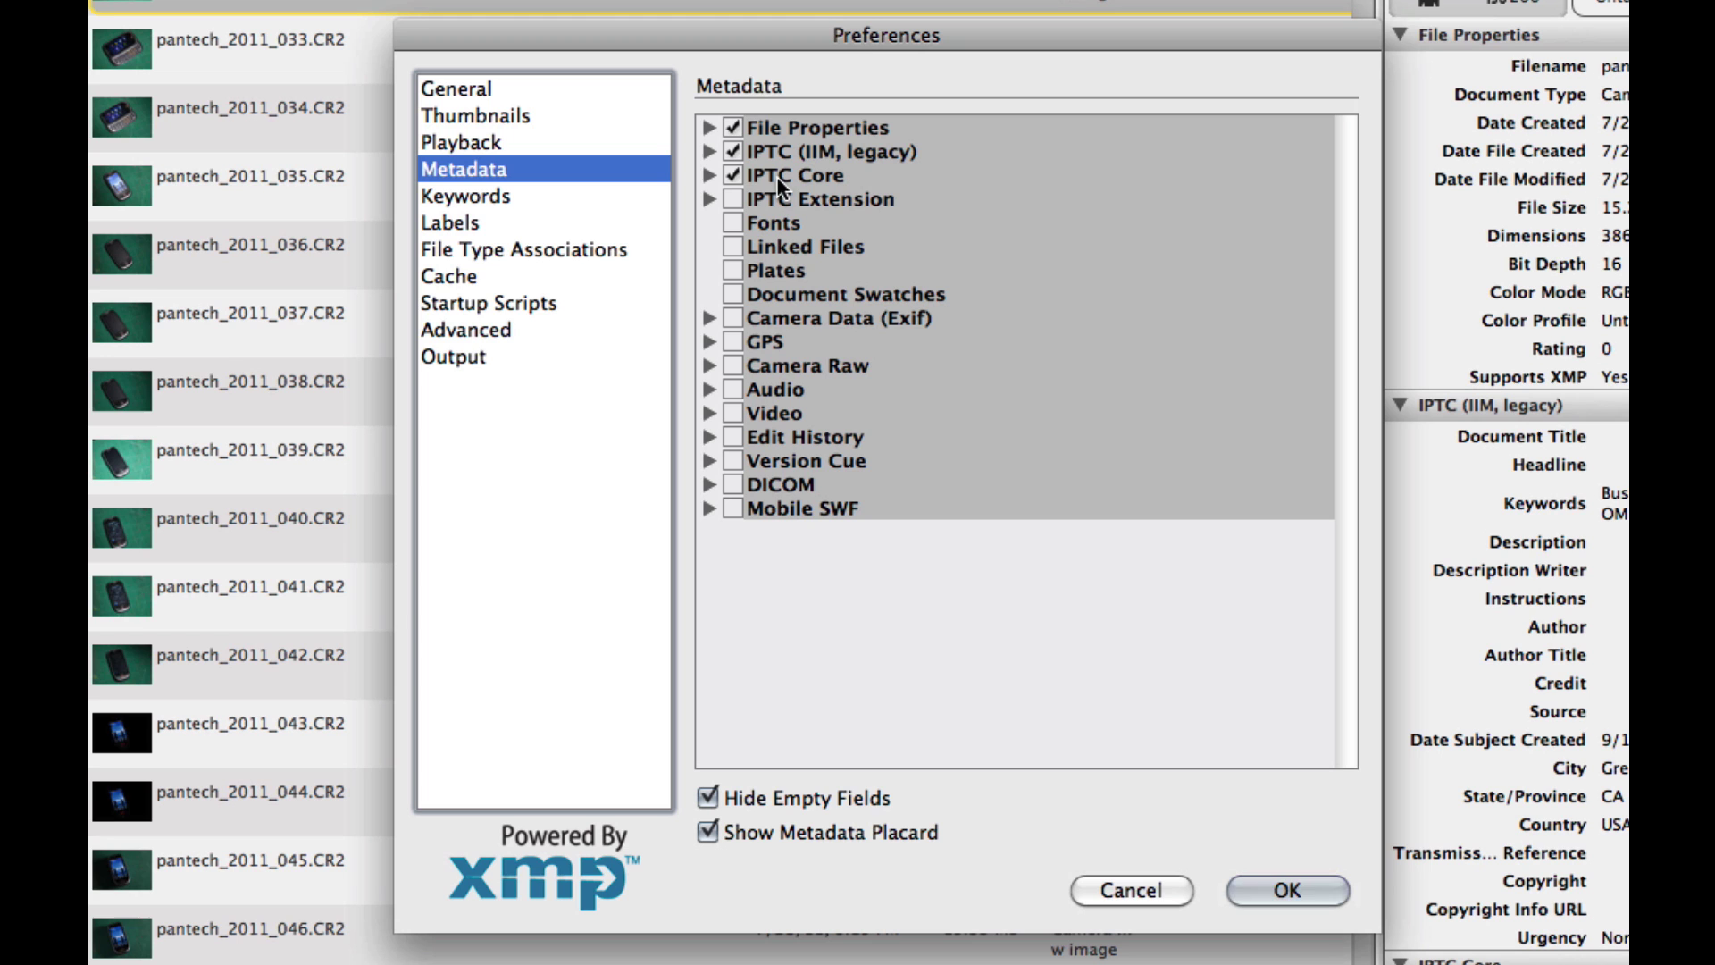
click(732, 174)
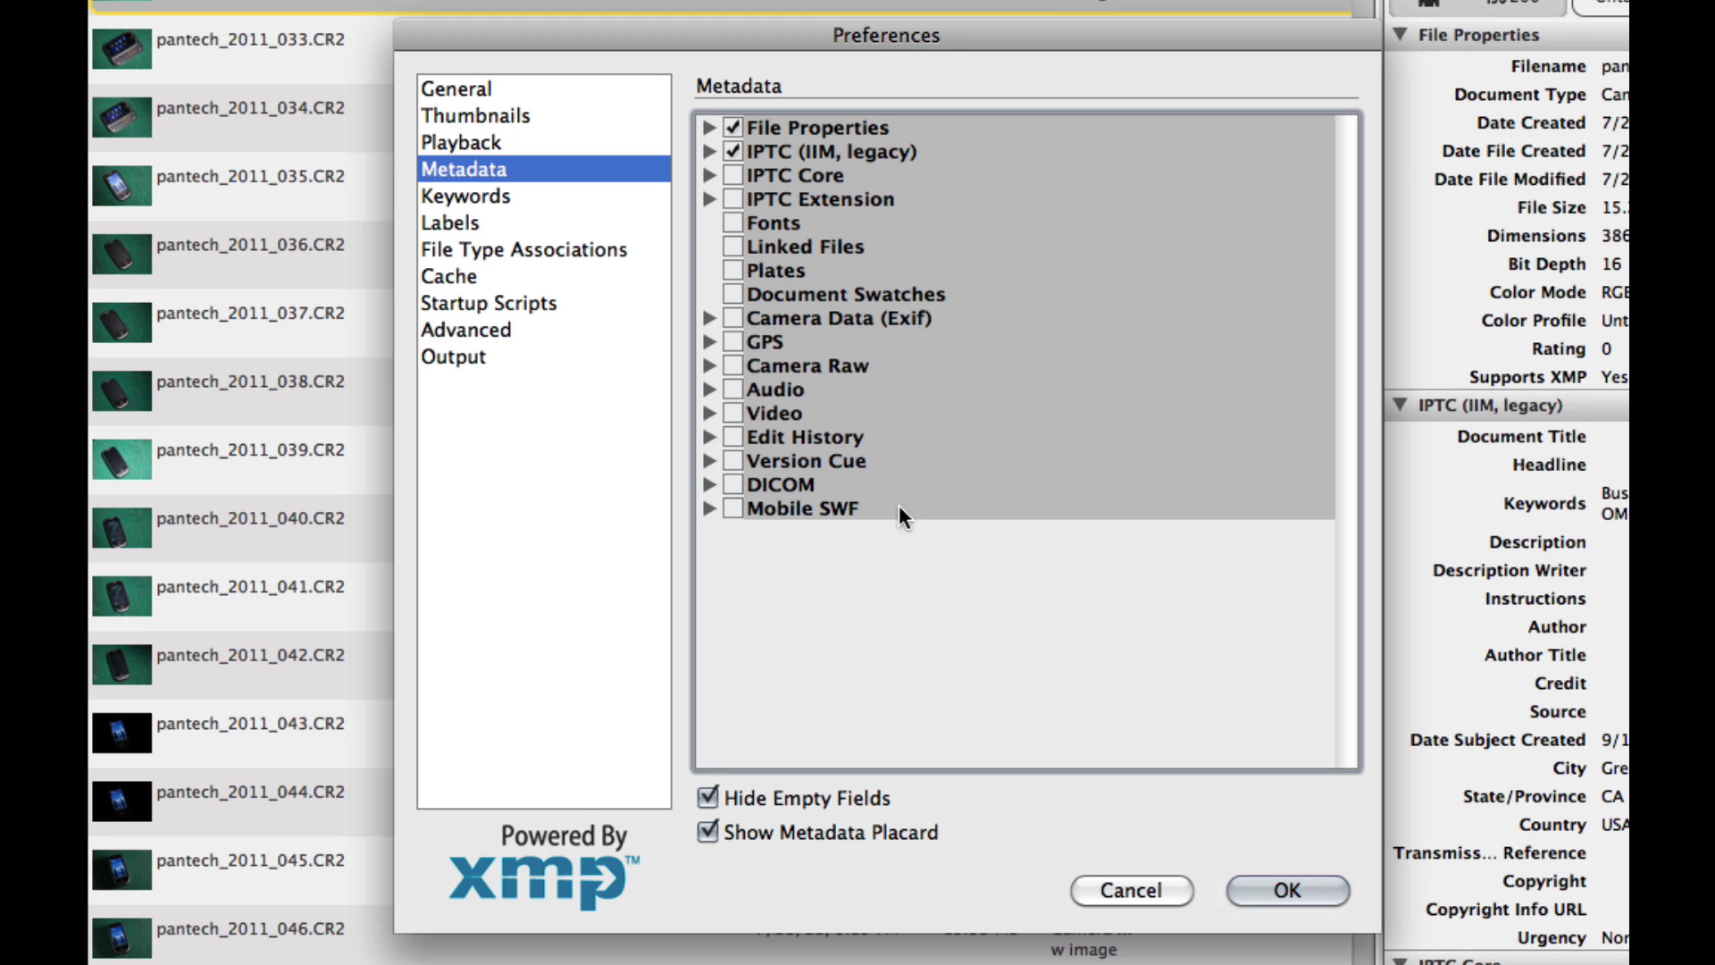
click(1247, 890)
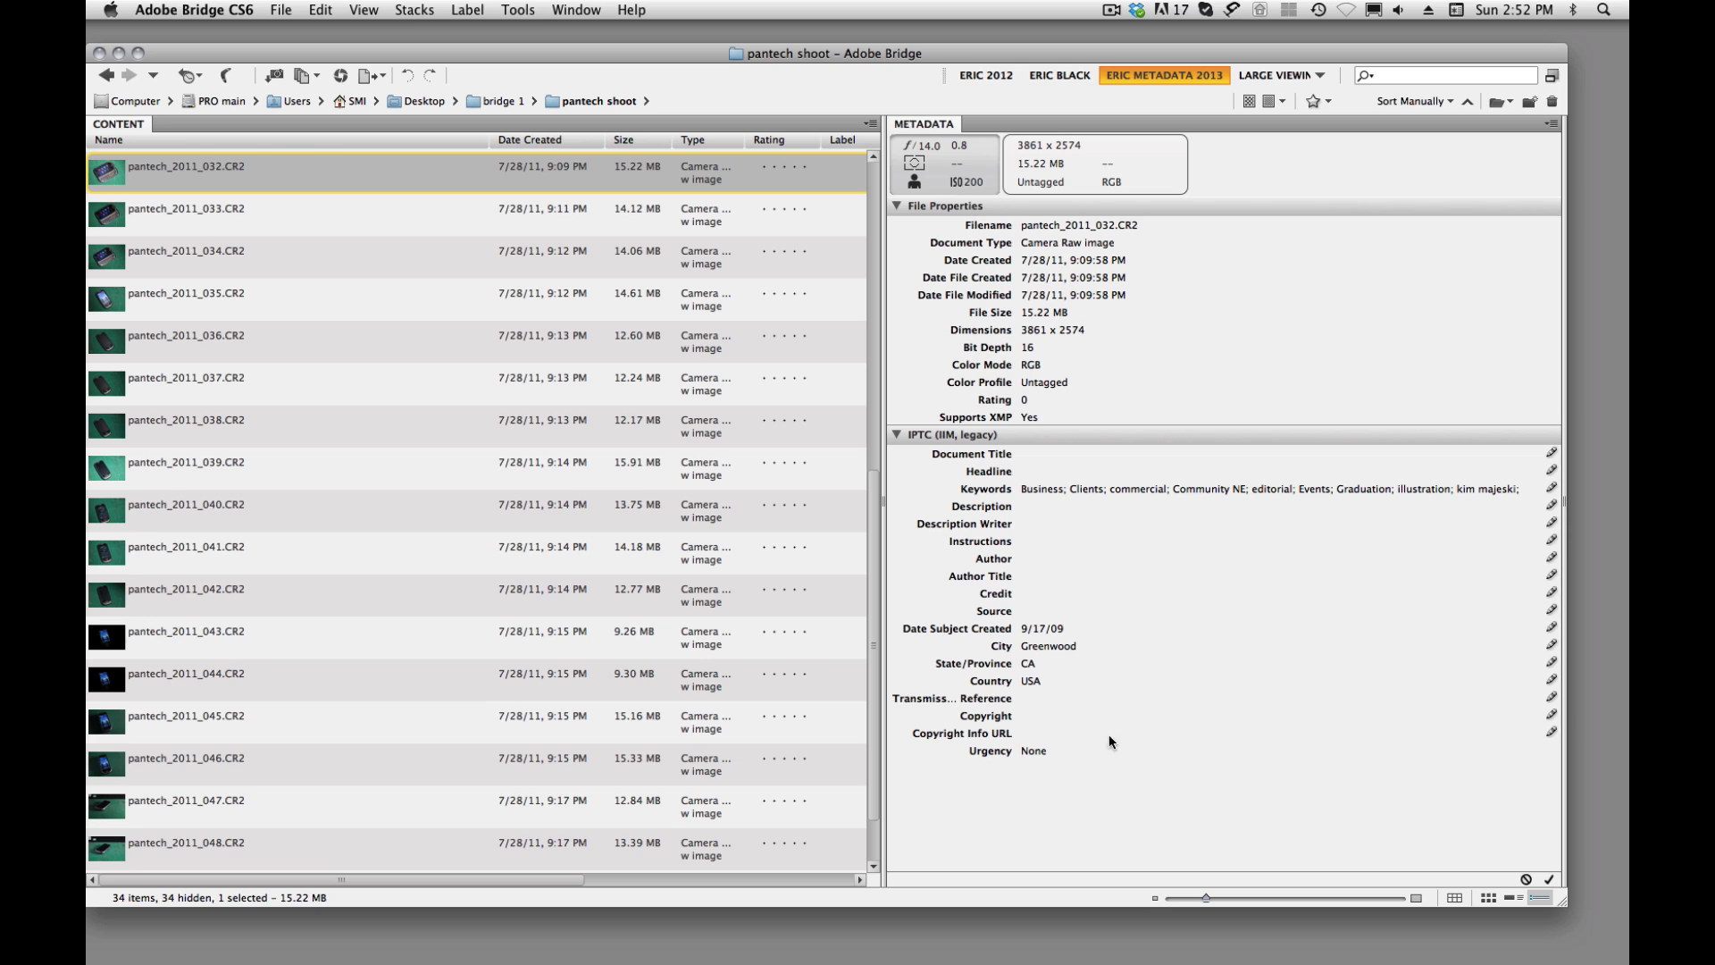
Step: In Metadata preferences, re-tick IPTC Core and leave IPTC Extension off
click(1554, 123)
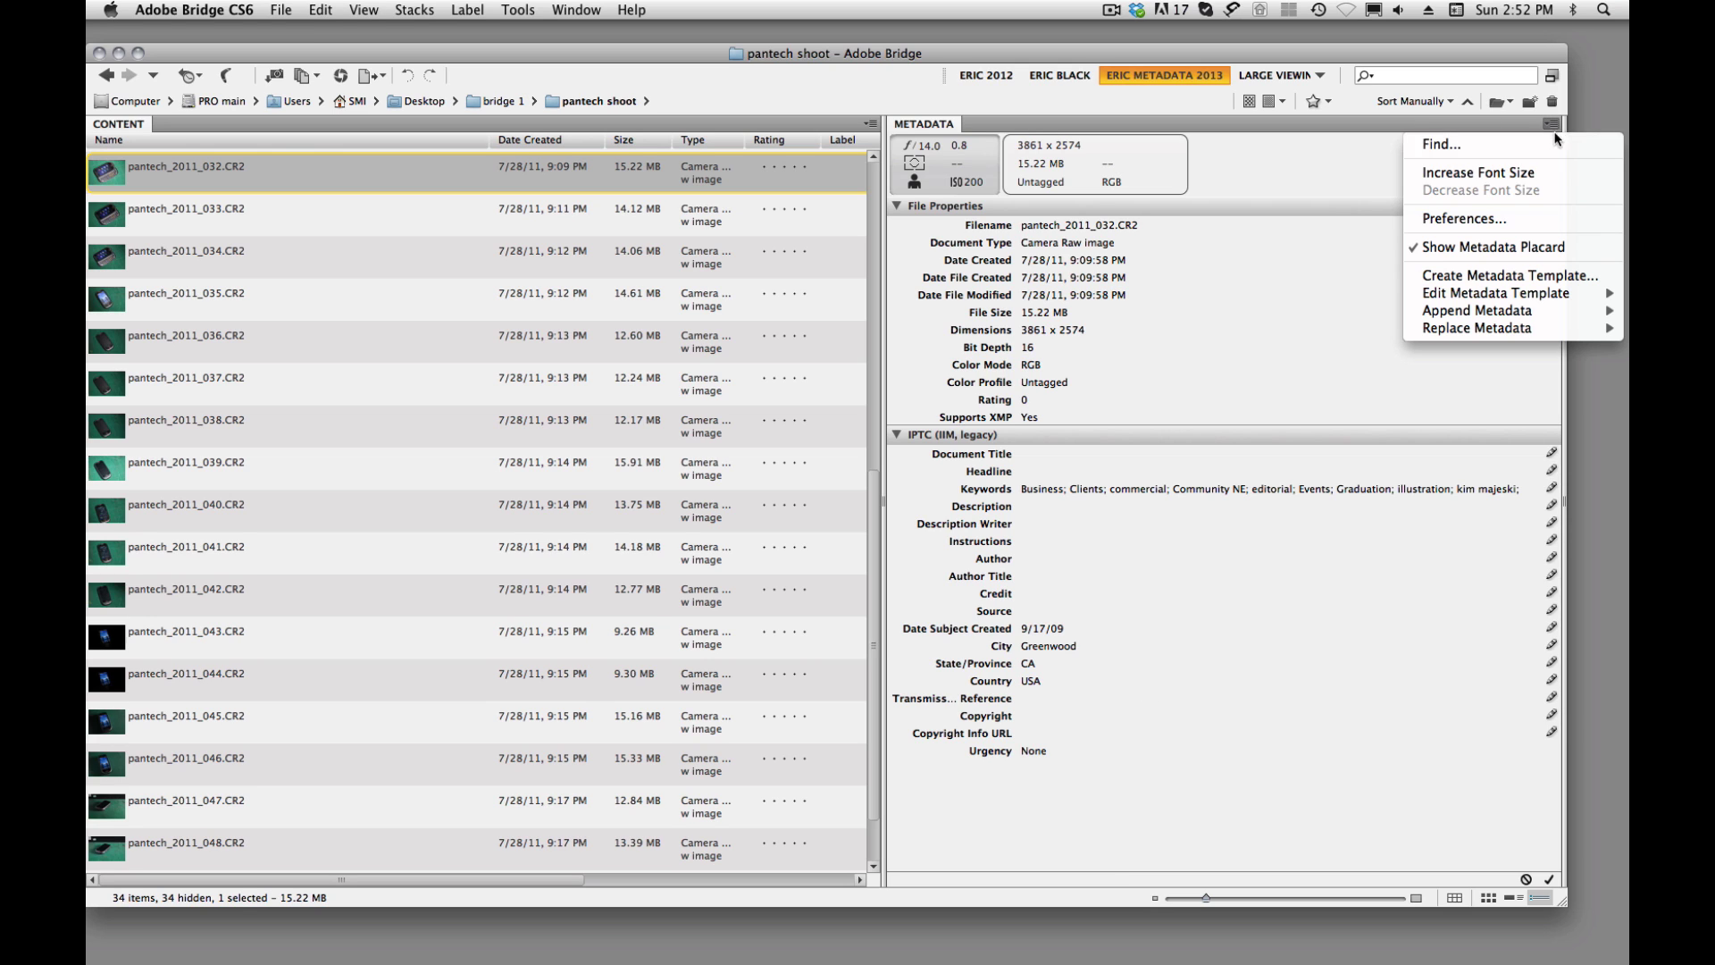
click(1484, 216)
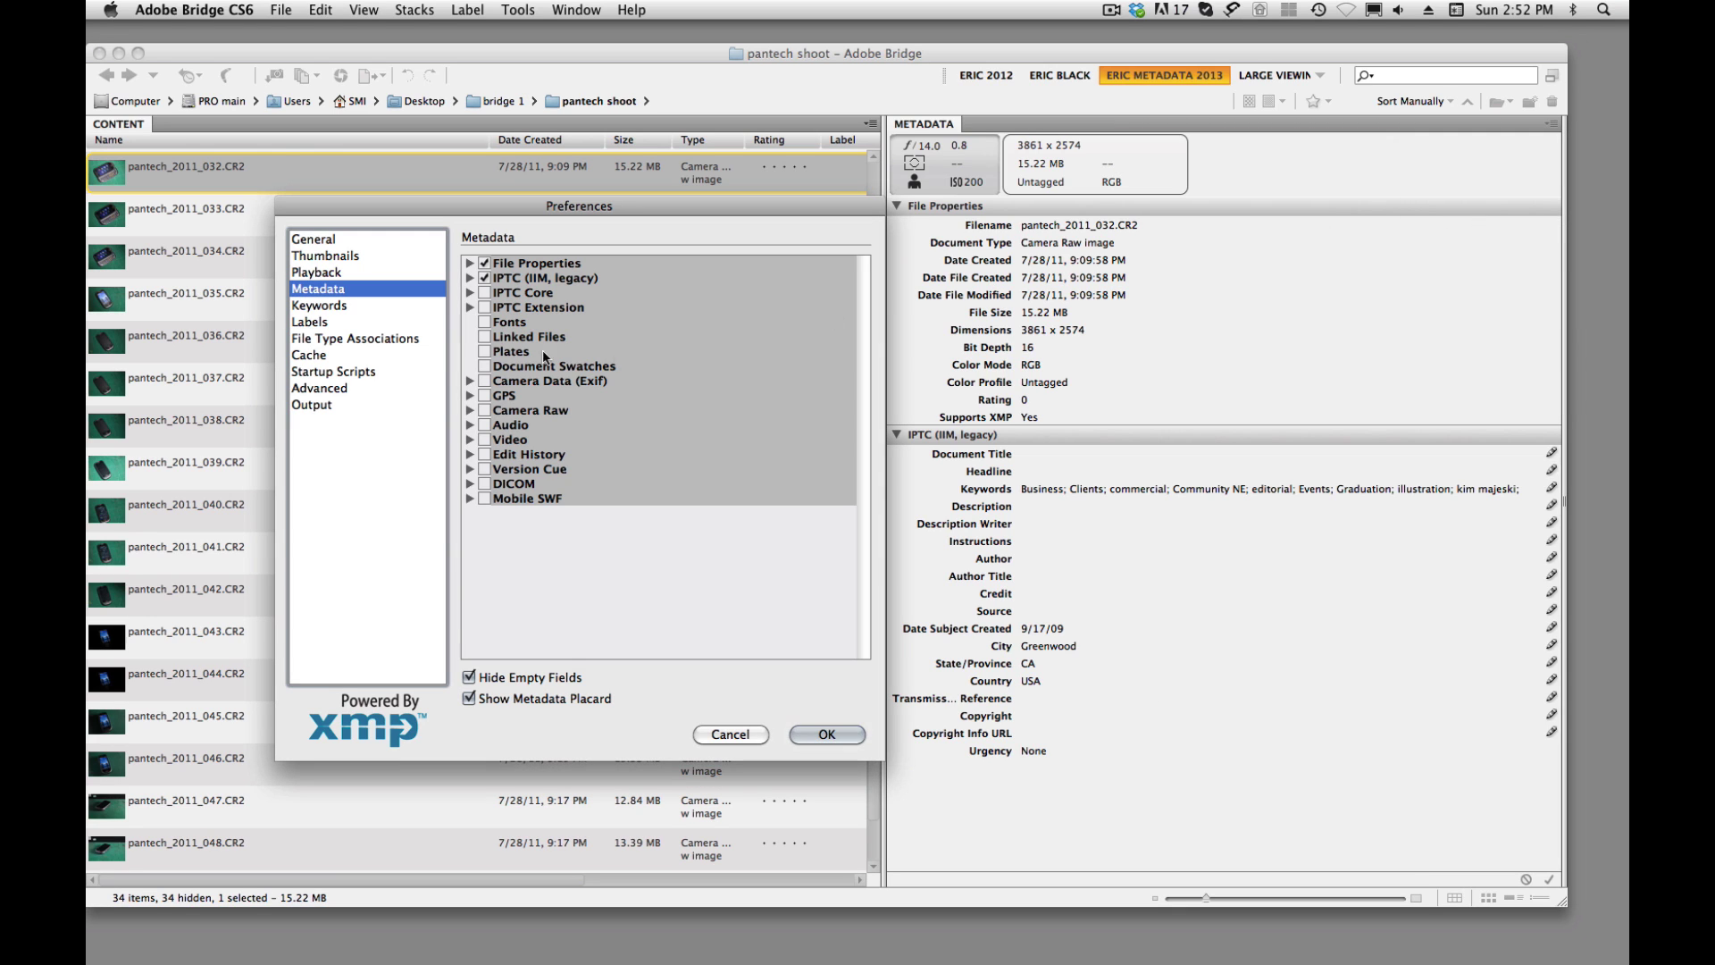
click(484, 292)
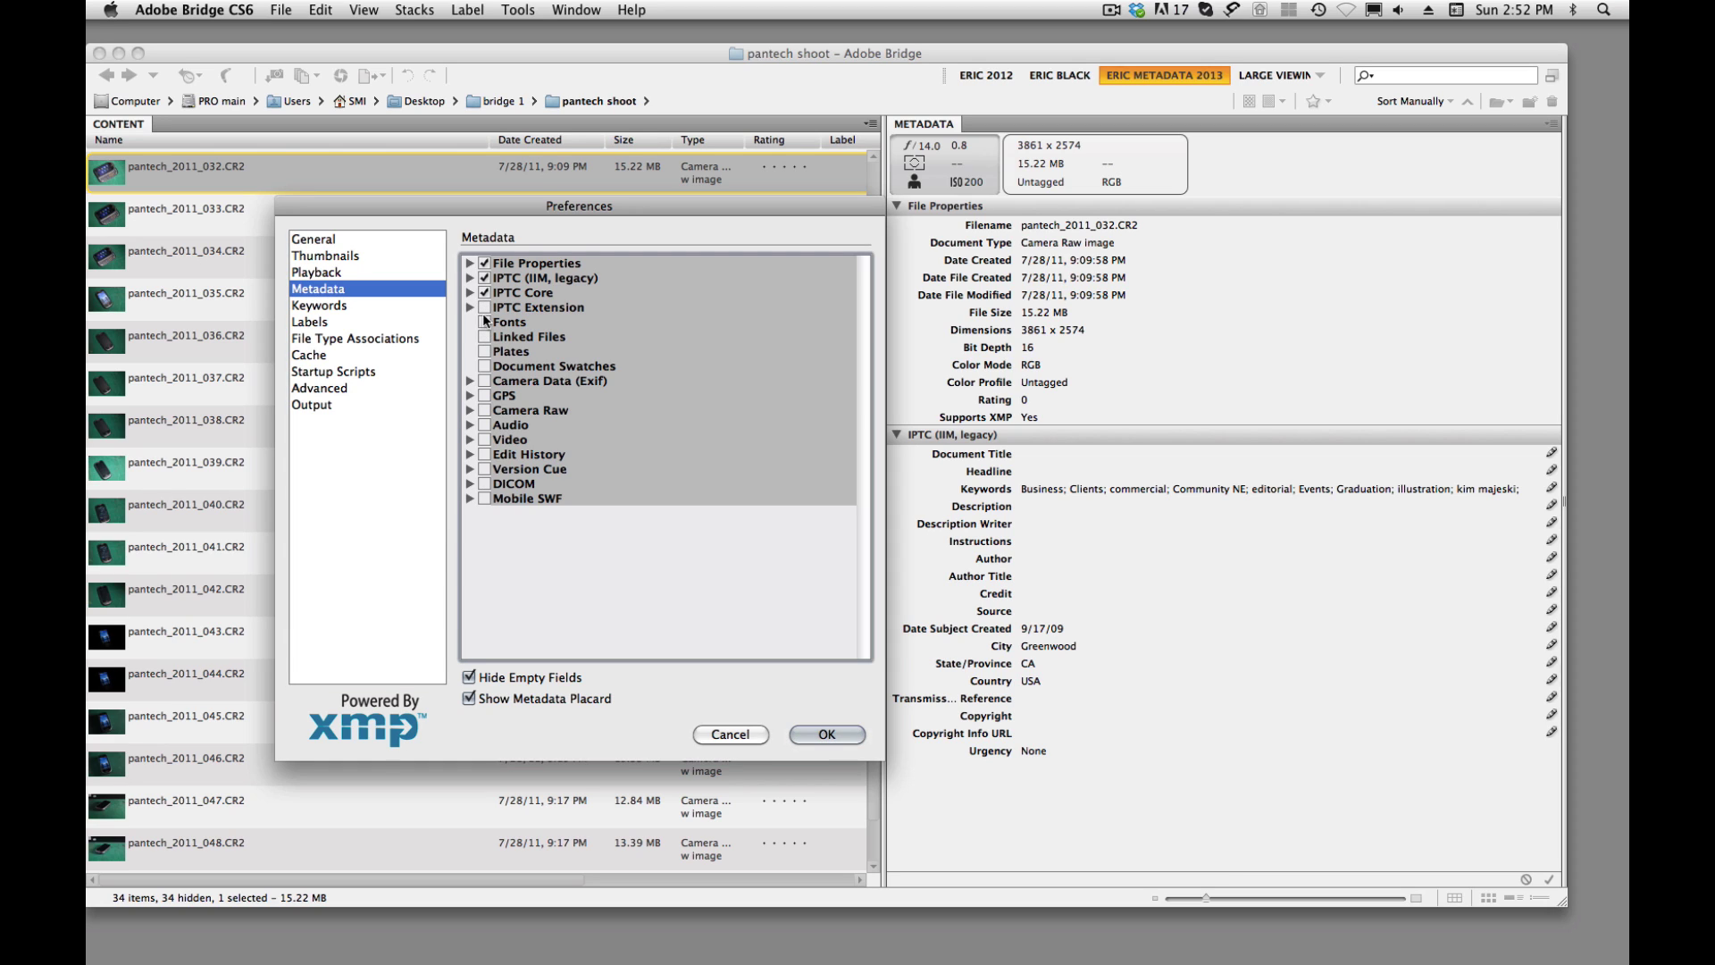
click(484, 308)
click(484, 308)
Step: Review the Camera Data and GPS field lists, untick IPTC (IIM, legacy), and confirm
click(470, 381)
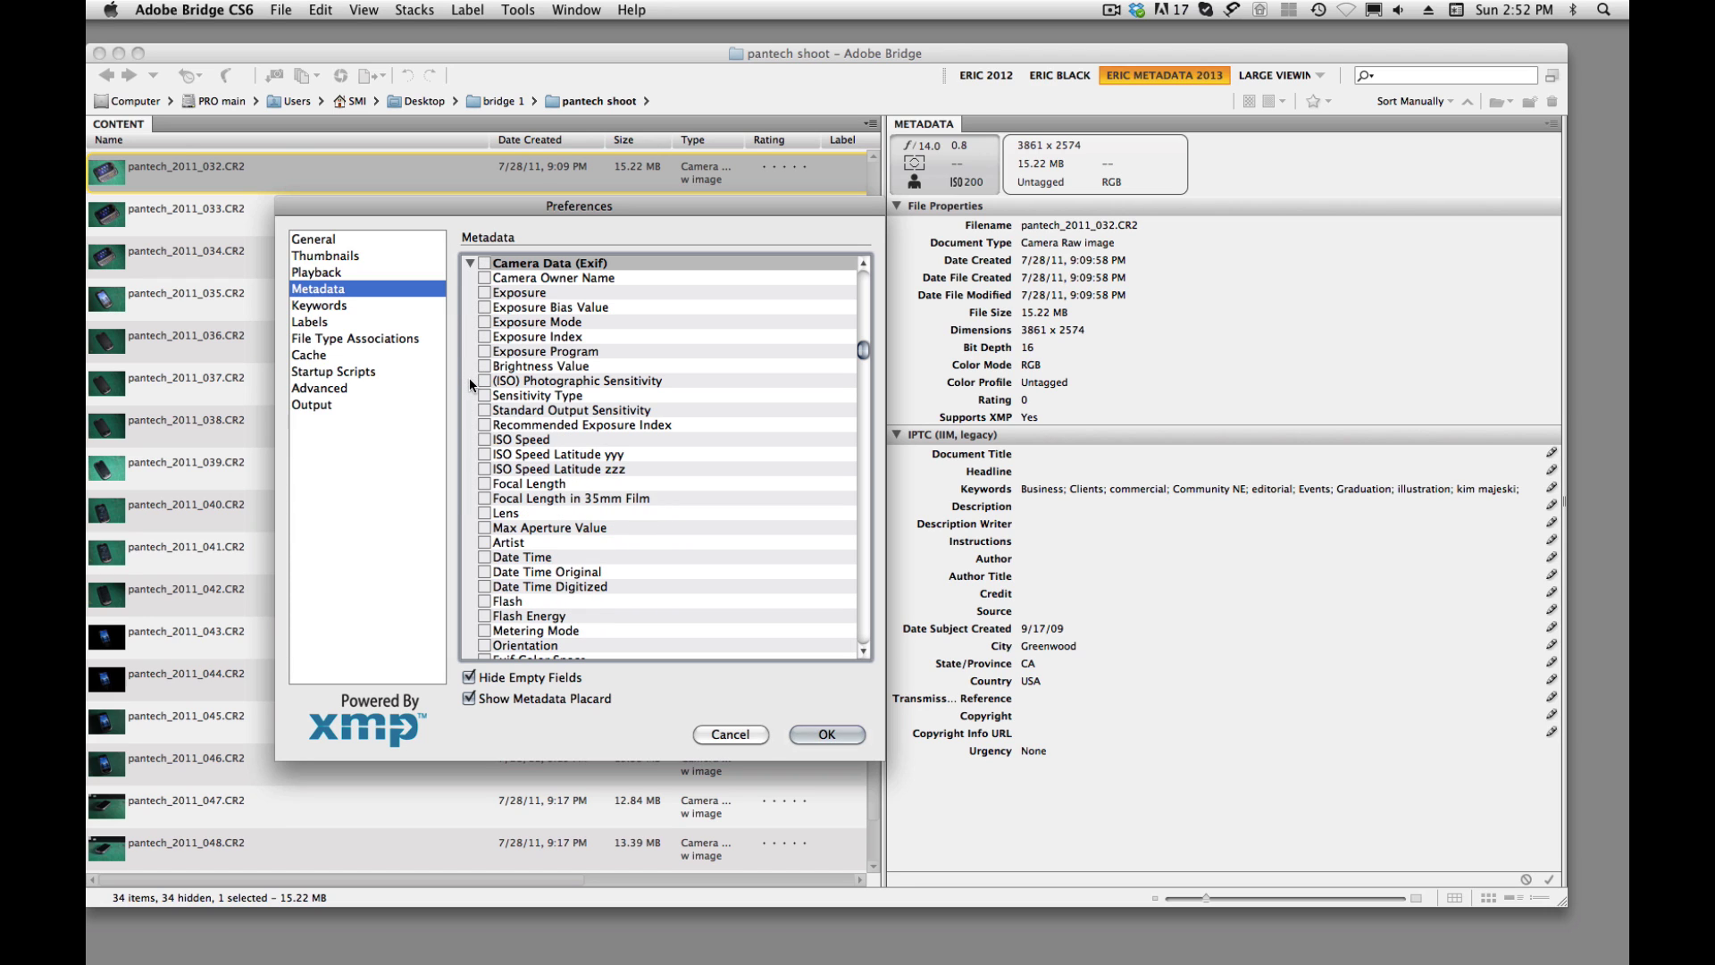
click(468, 261)
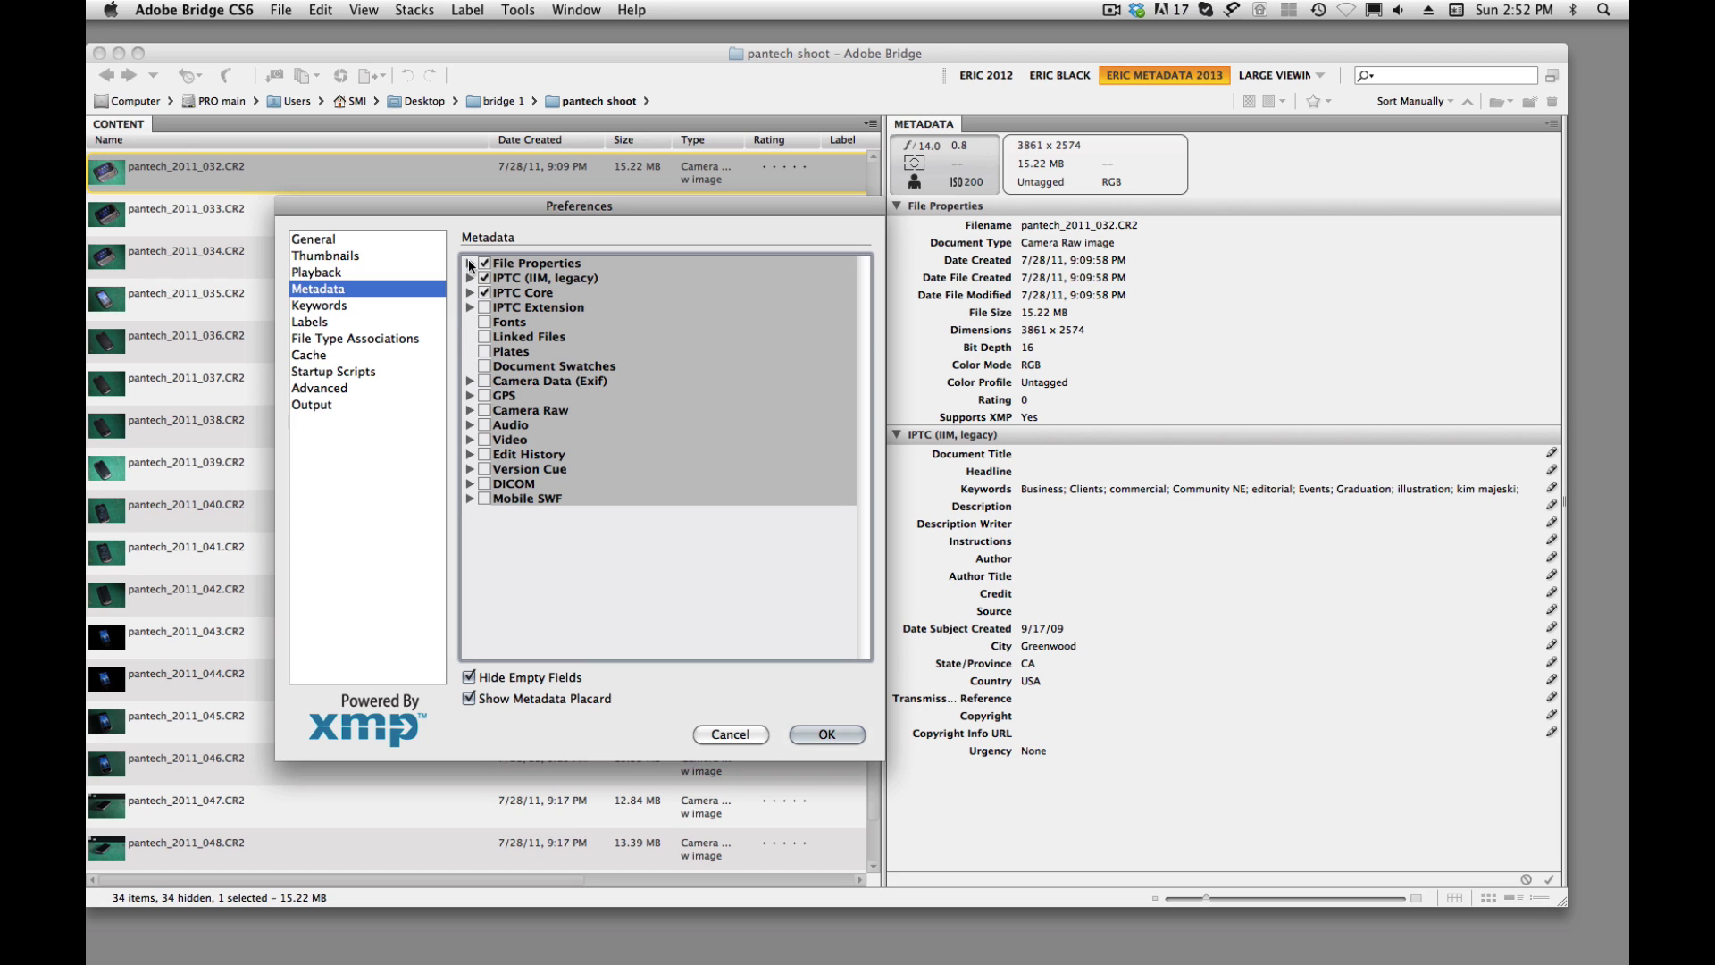
click(468, 395)
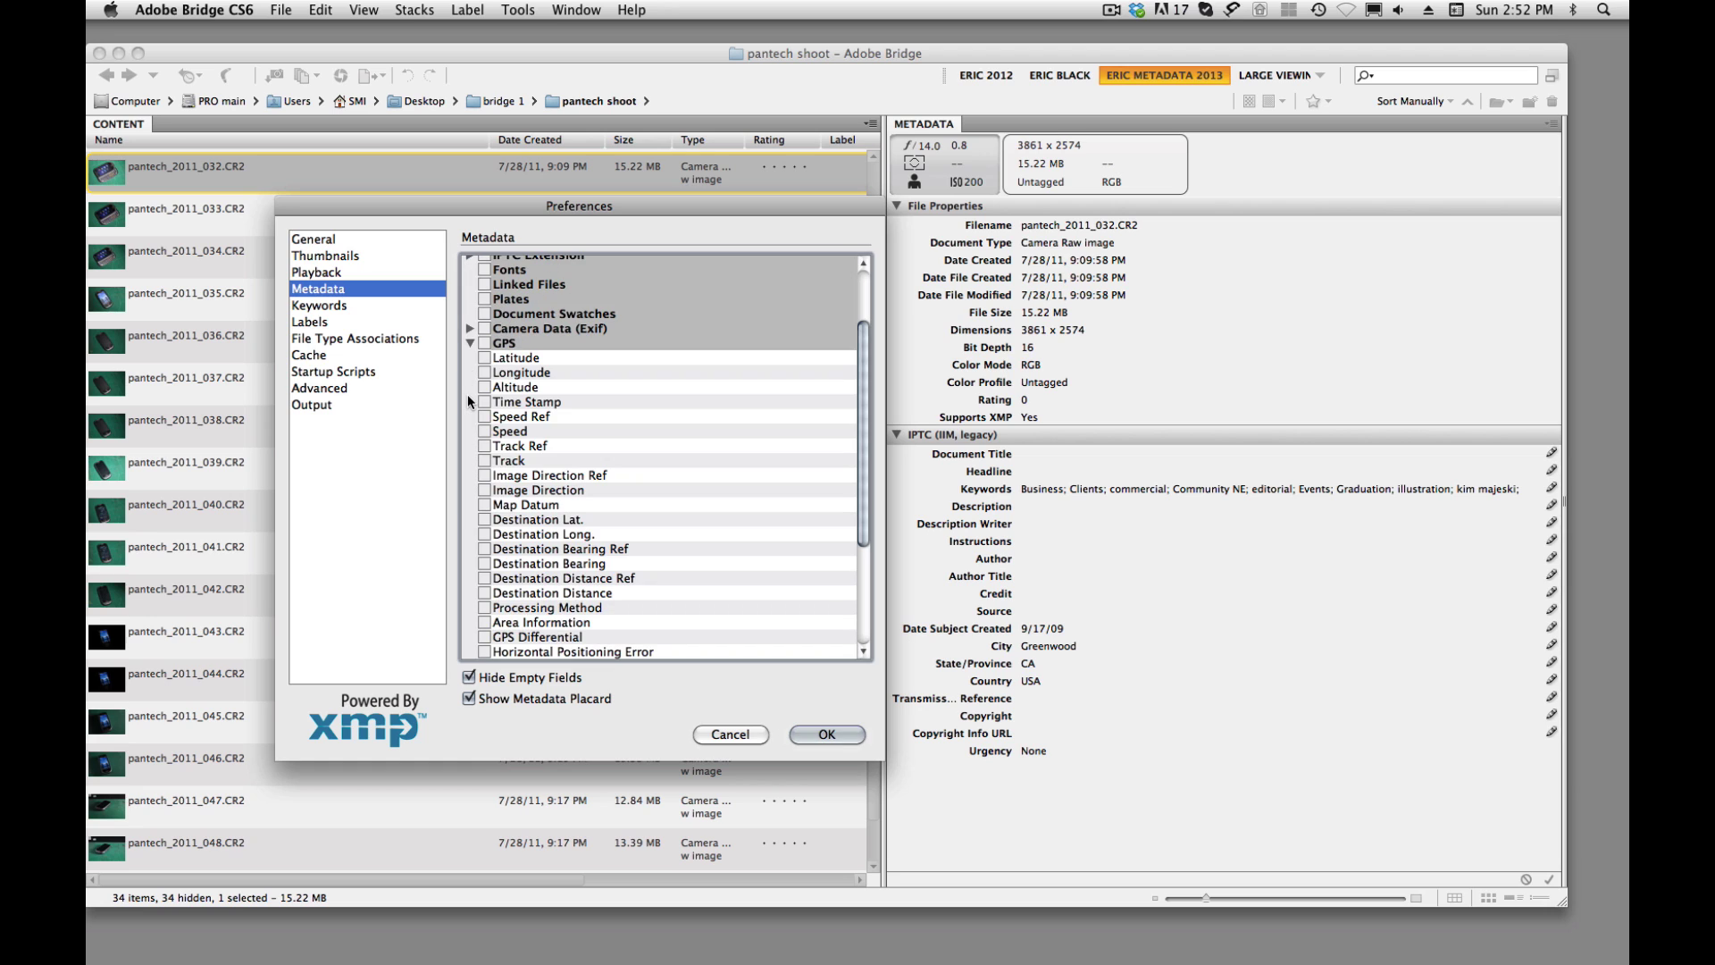
click(468, 346)
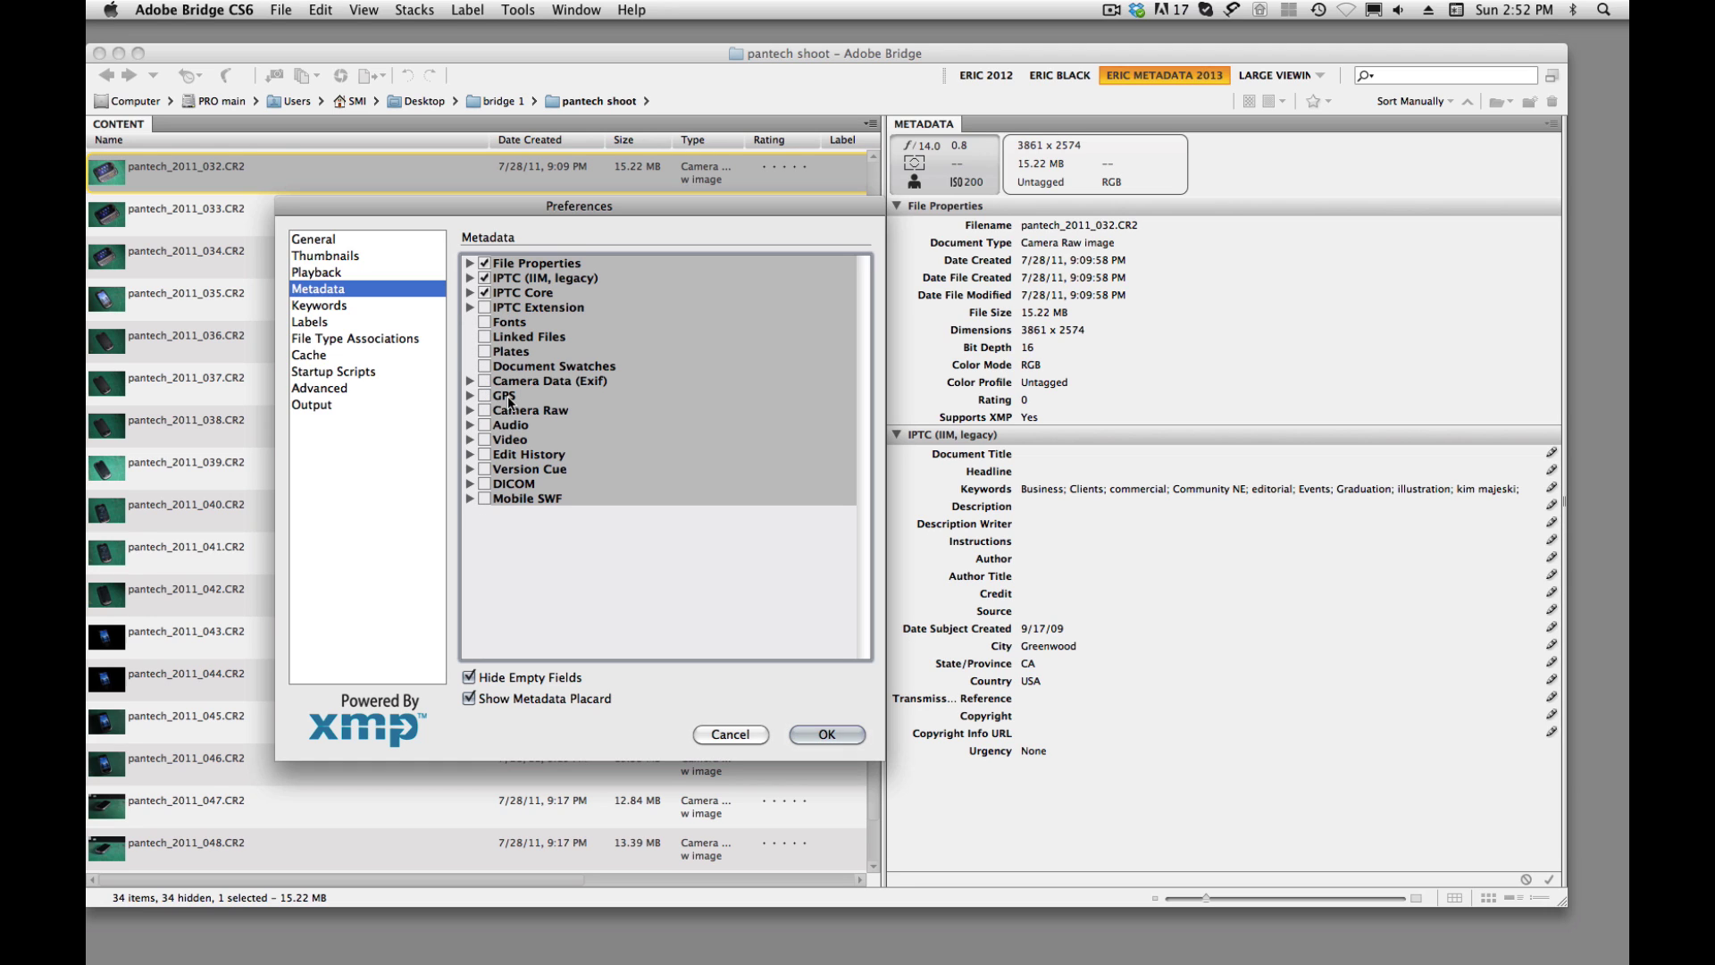
click(485, 396)
click(485, 397)
click(483, 279)
click(820, 734)
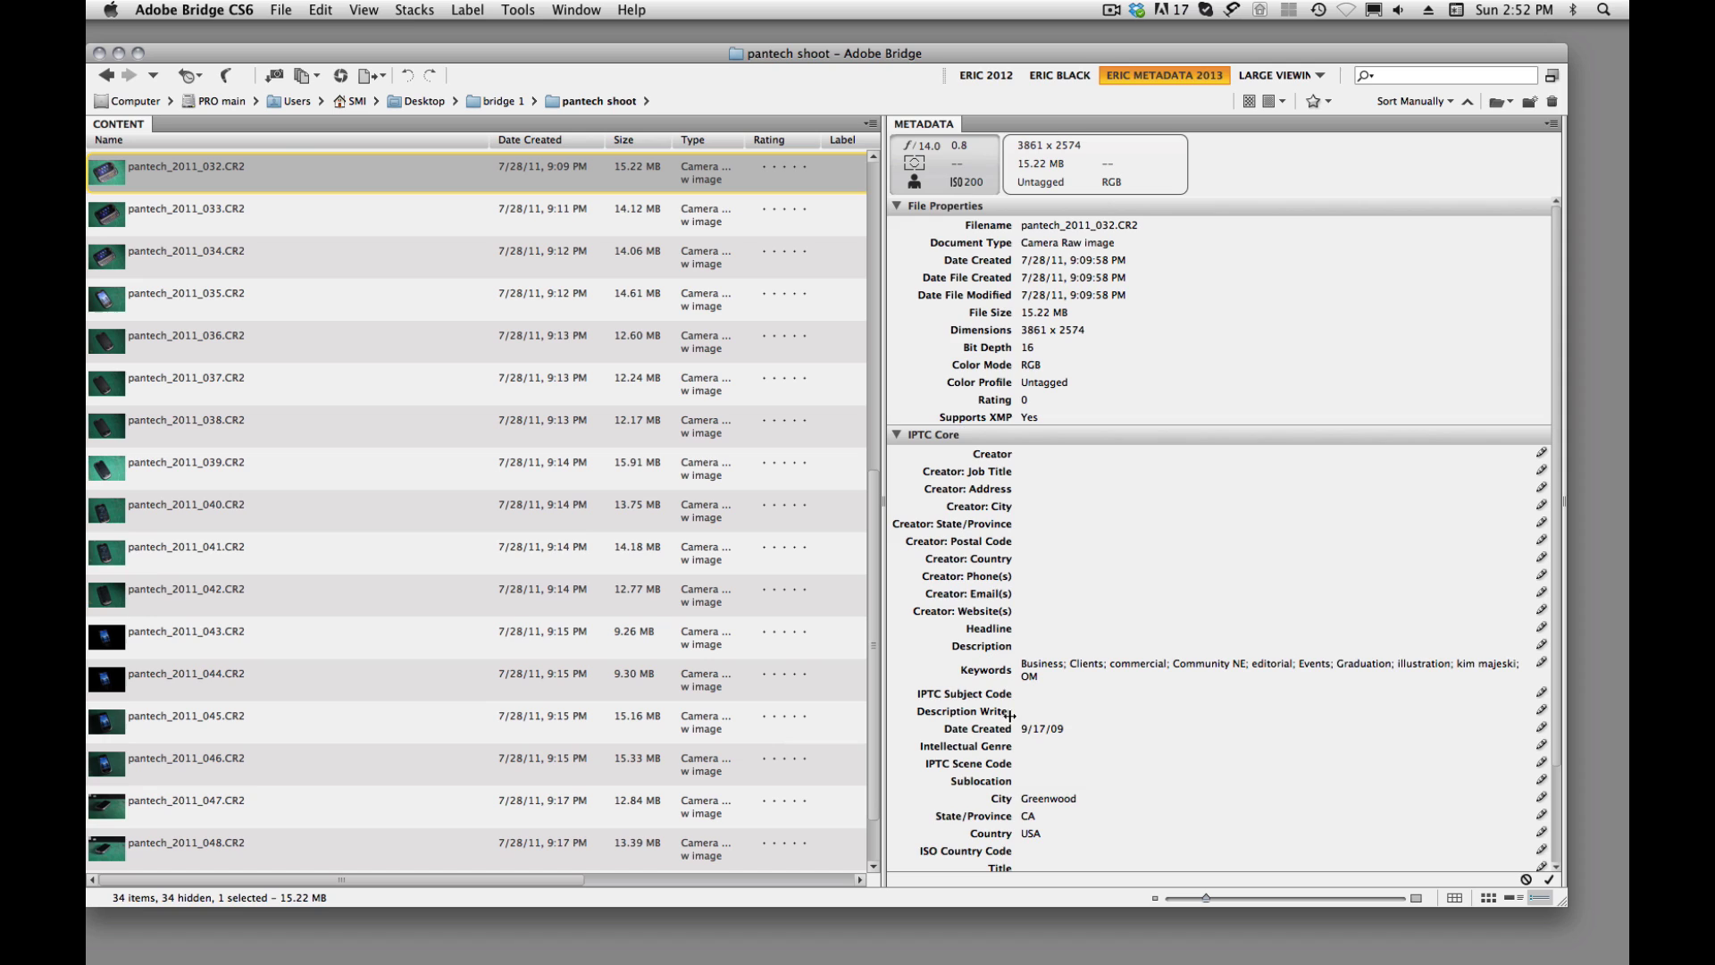
Step: Scroll through the IPTC Core fields, then select pantech_2011_033.CR2
scroll(1031, 746, down, 3)
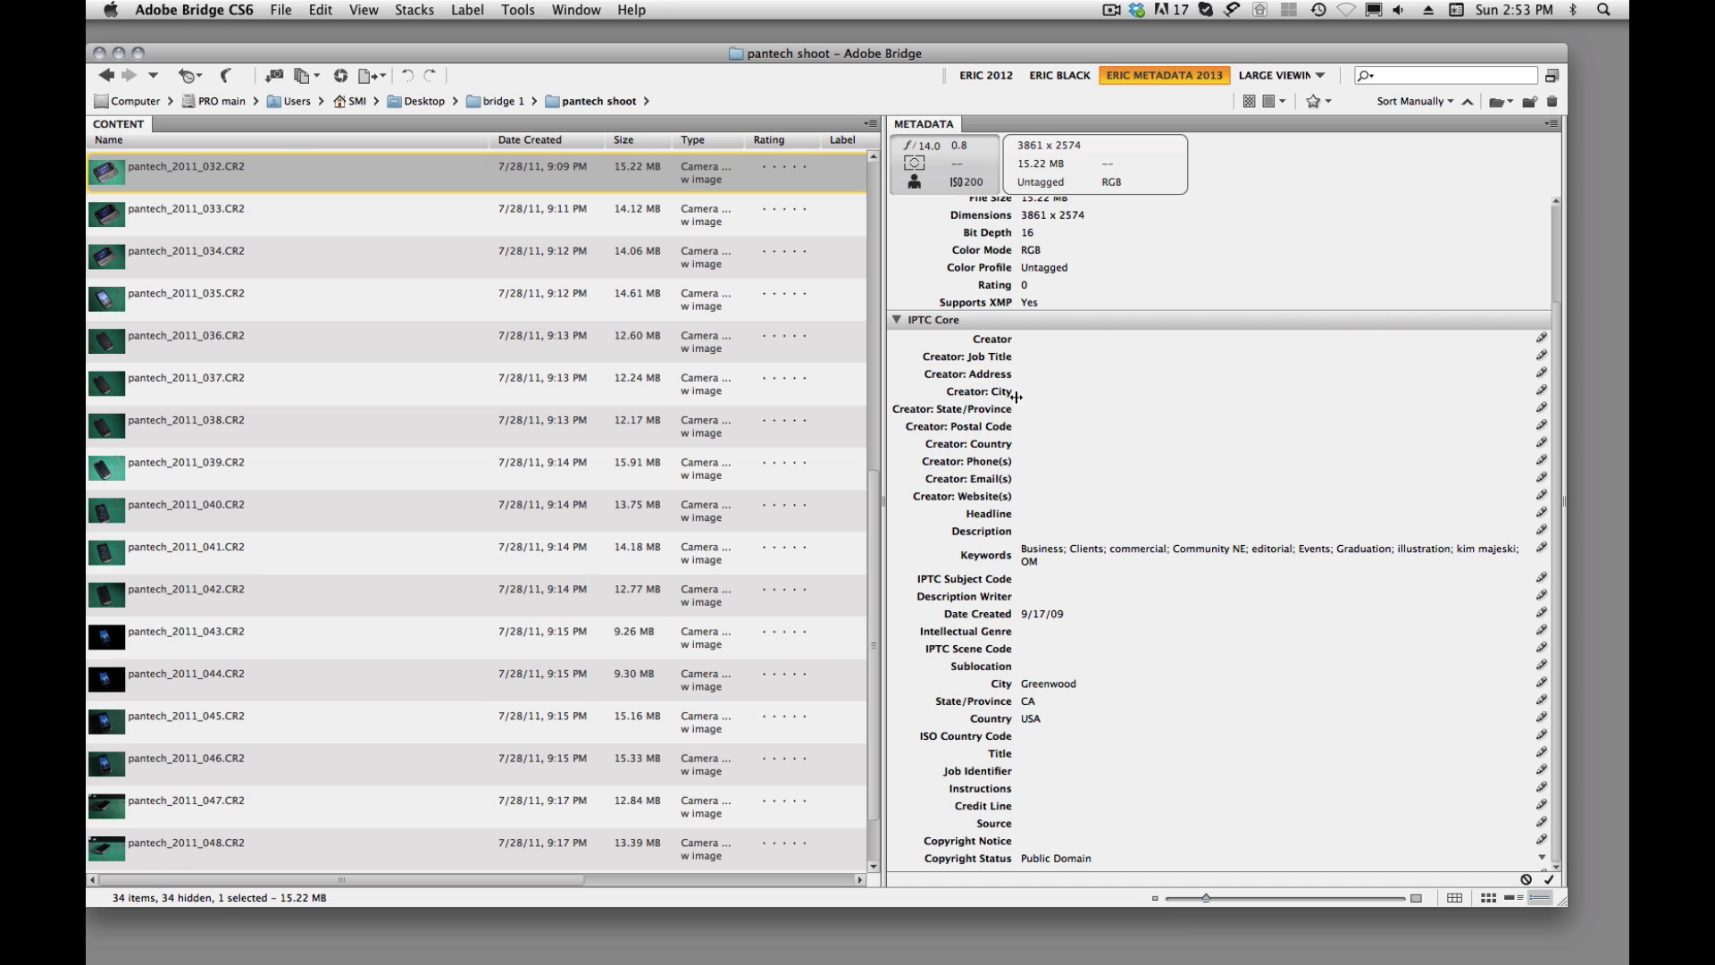
scroll(1027, 379, up, 3)
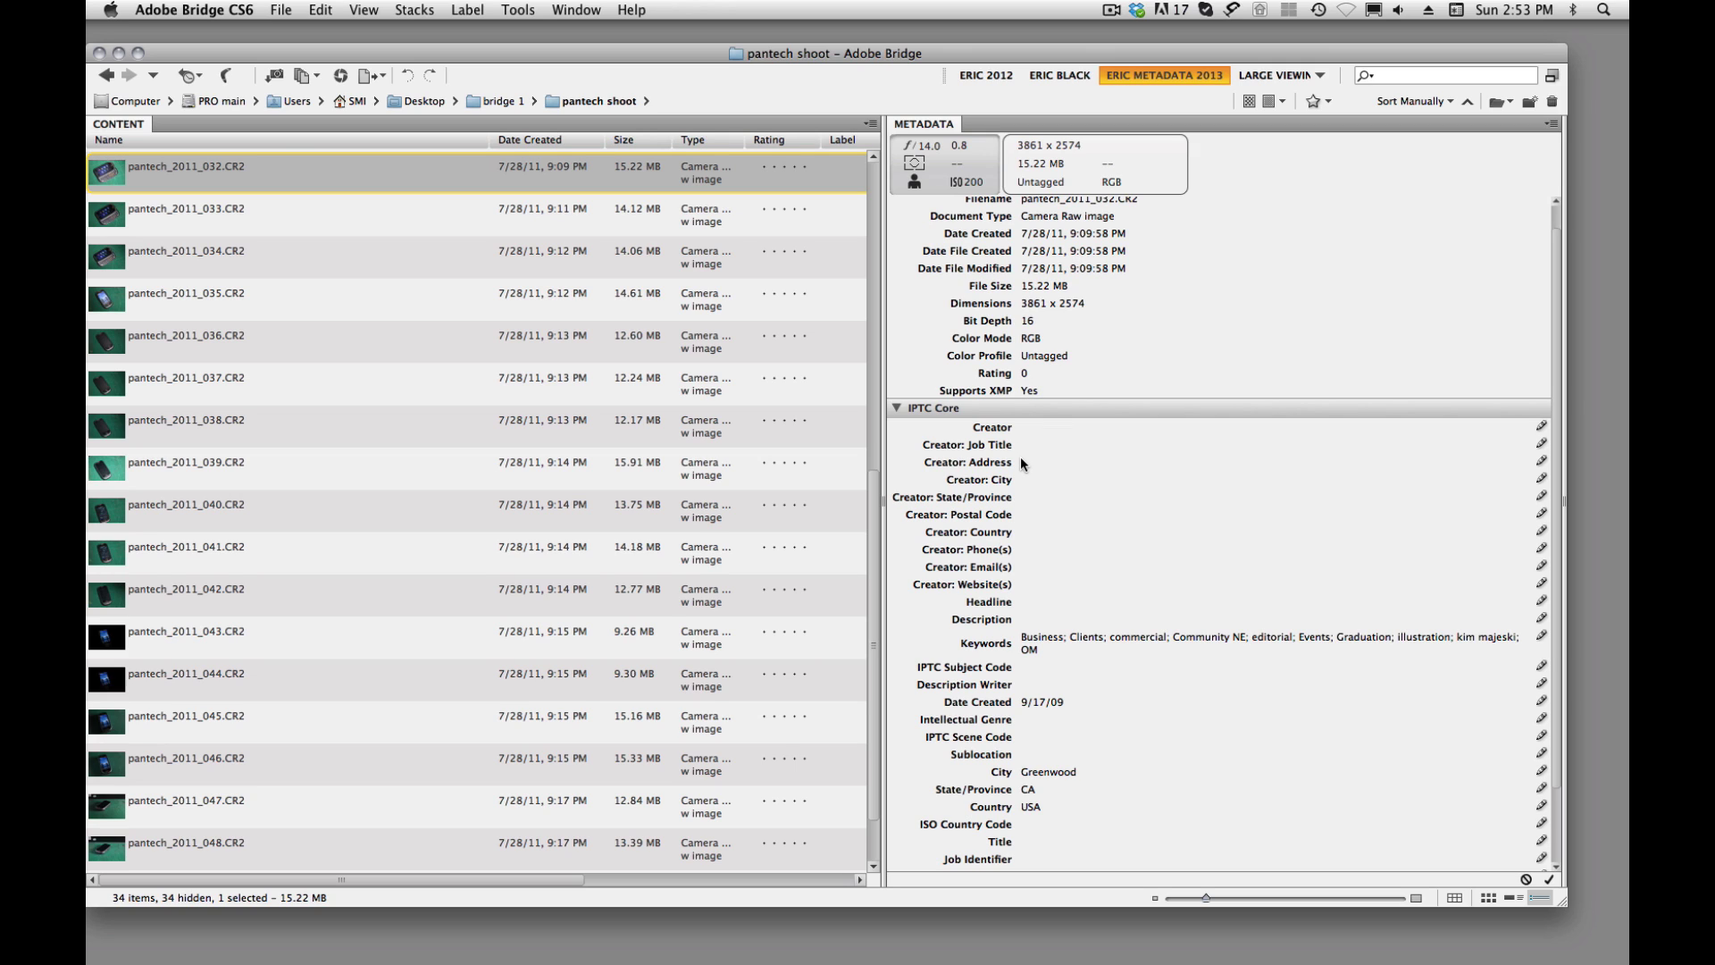
click(198, 217)
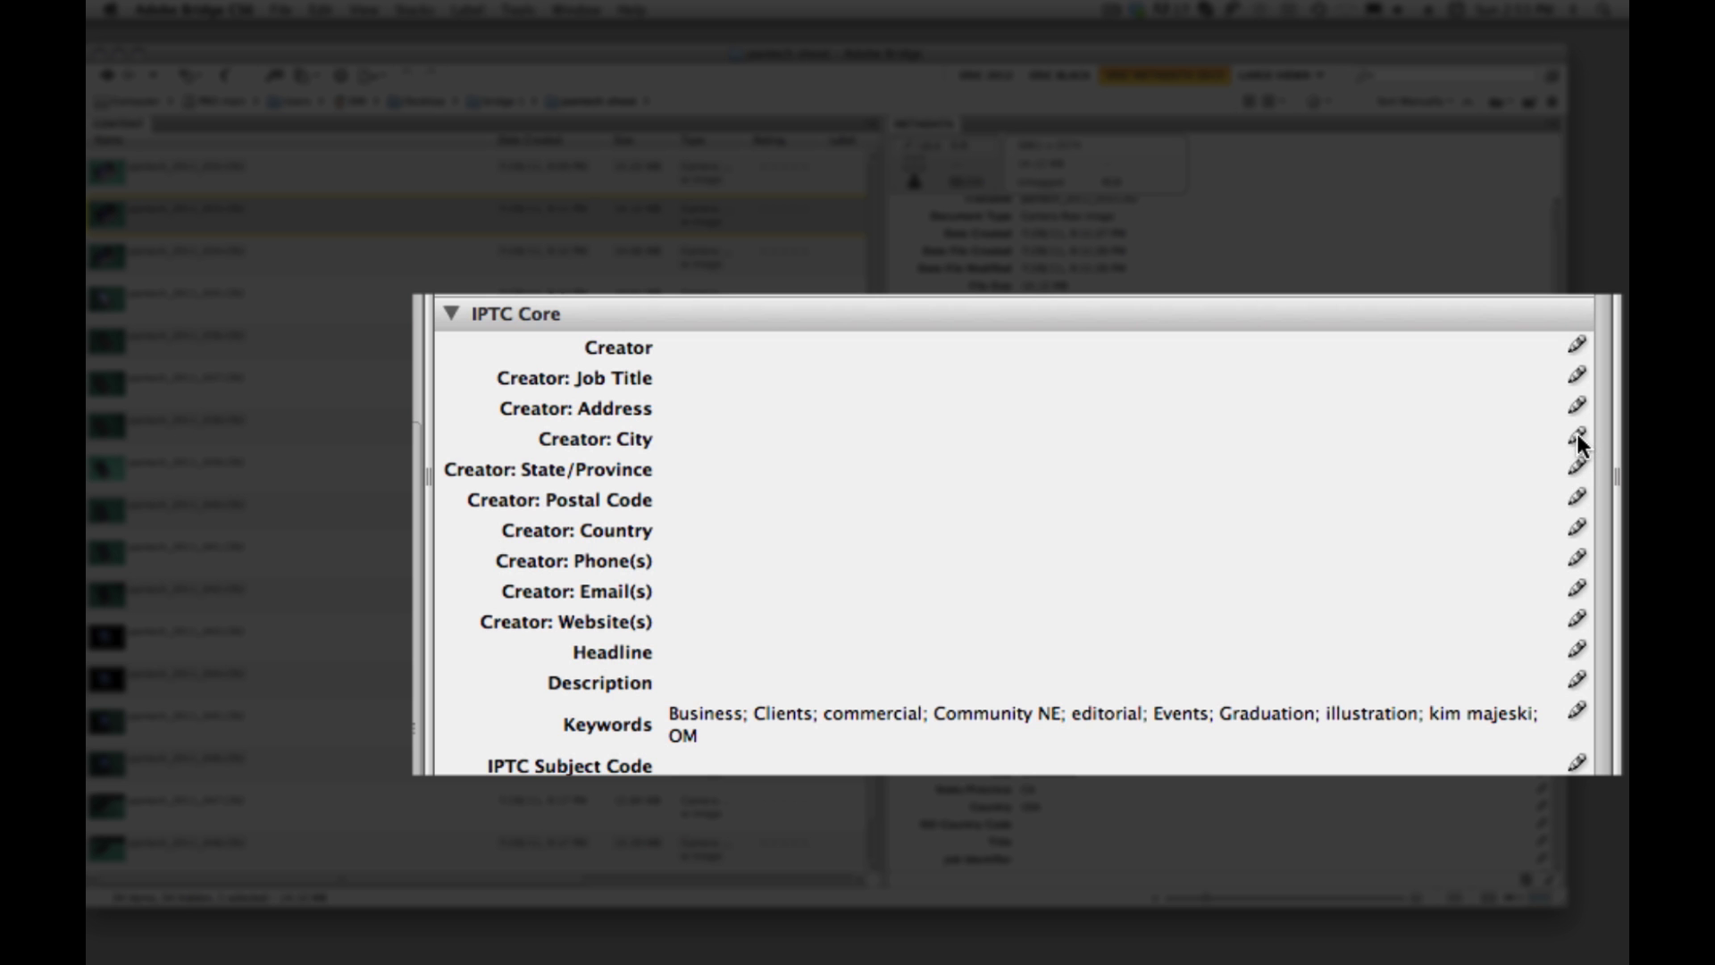
Step: Enter indianapolis as Creator: City and USA as Creator: Country
click(1577, 437)
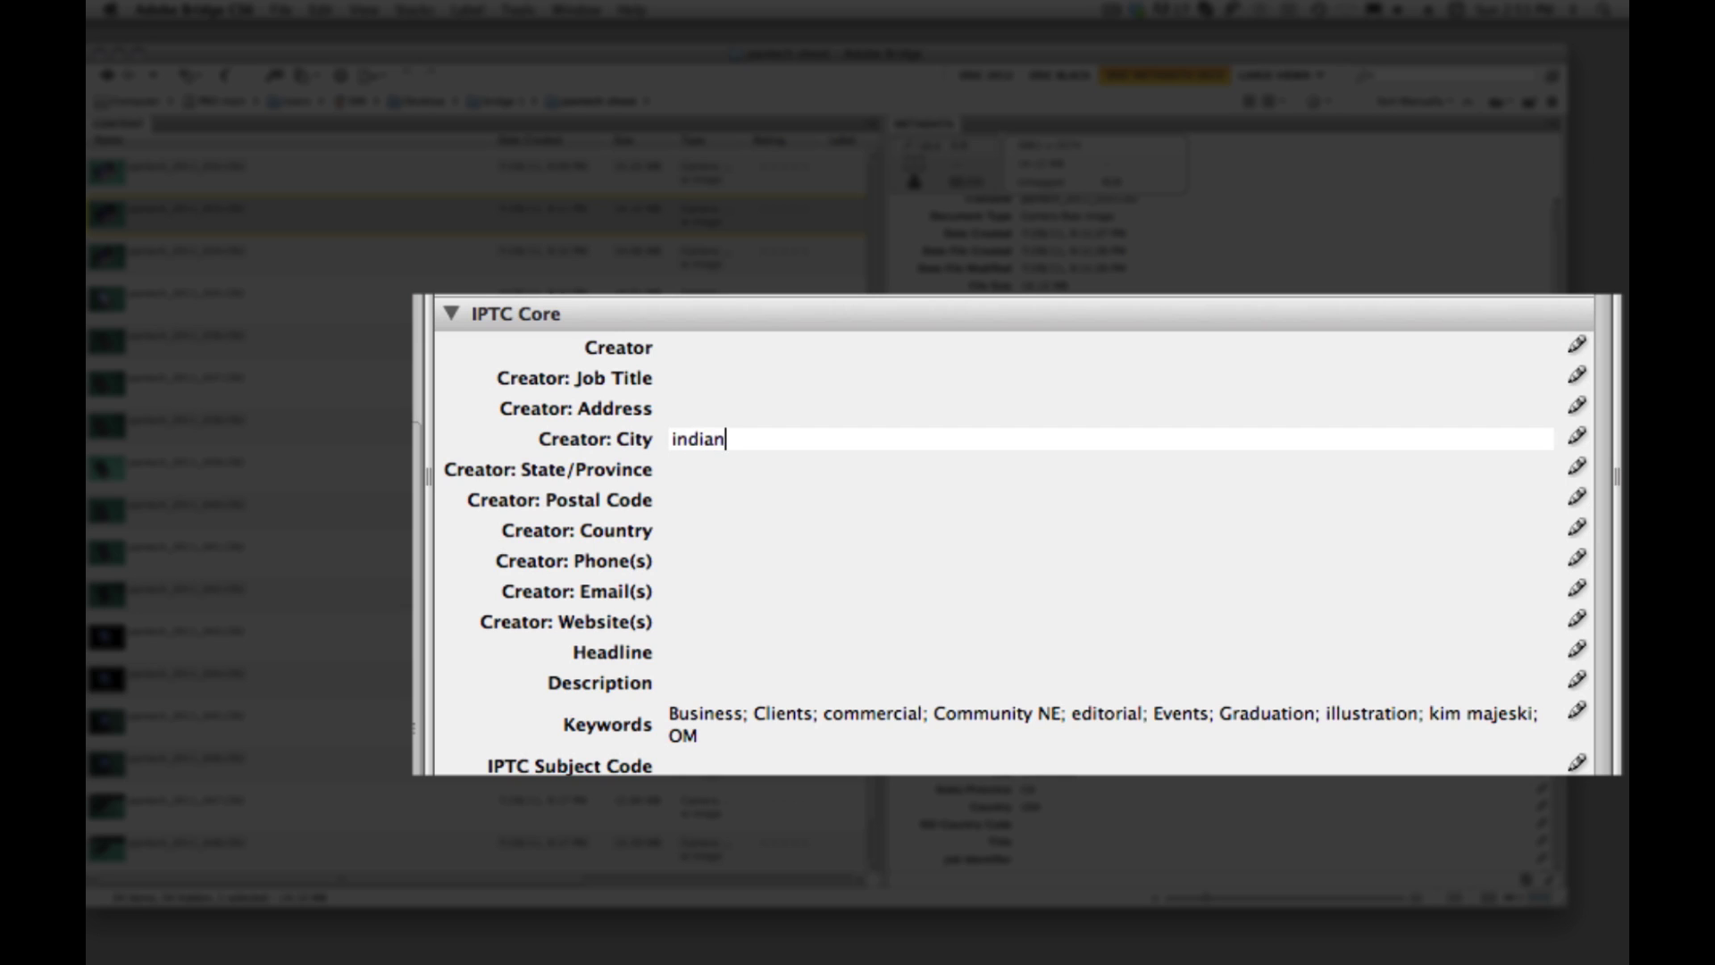
text(apolis)
click(686, 562)
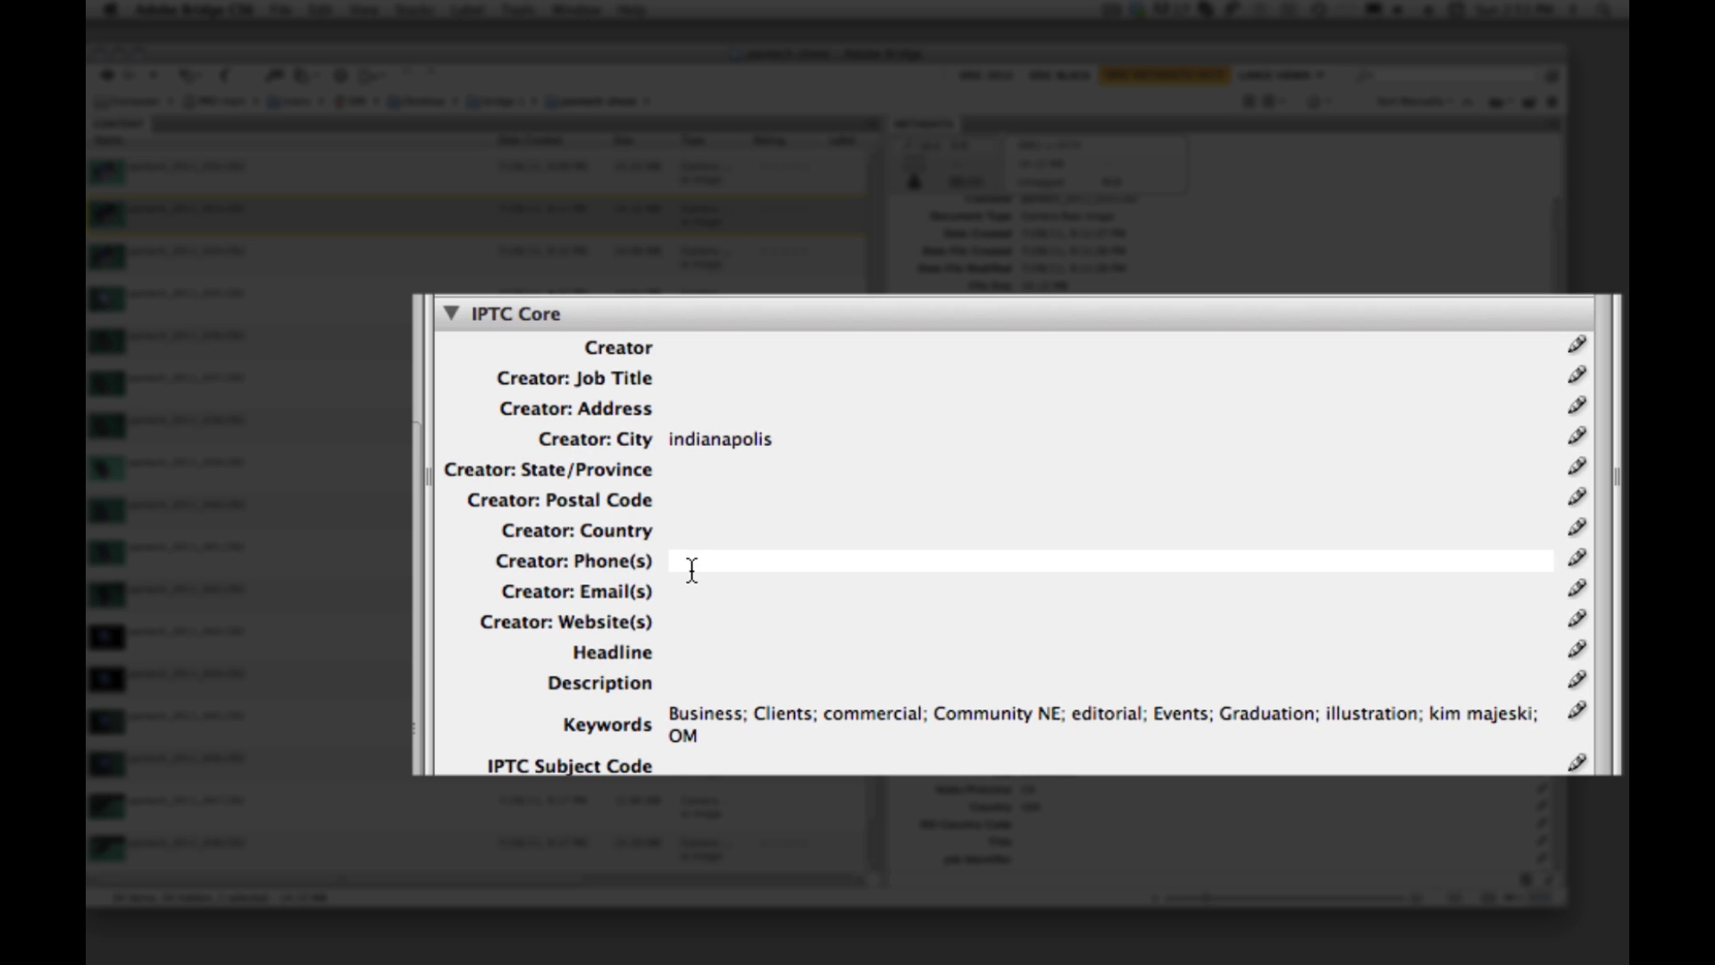
click(680, 530)
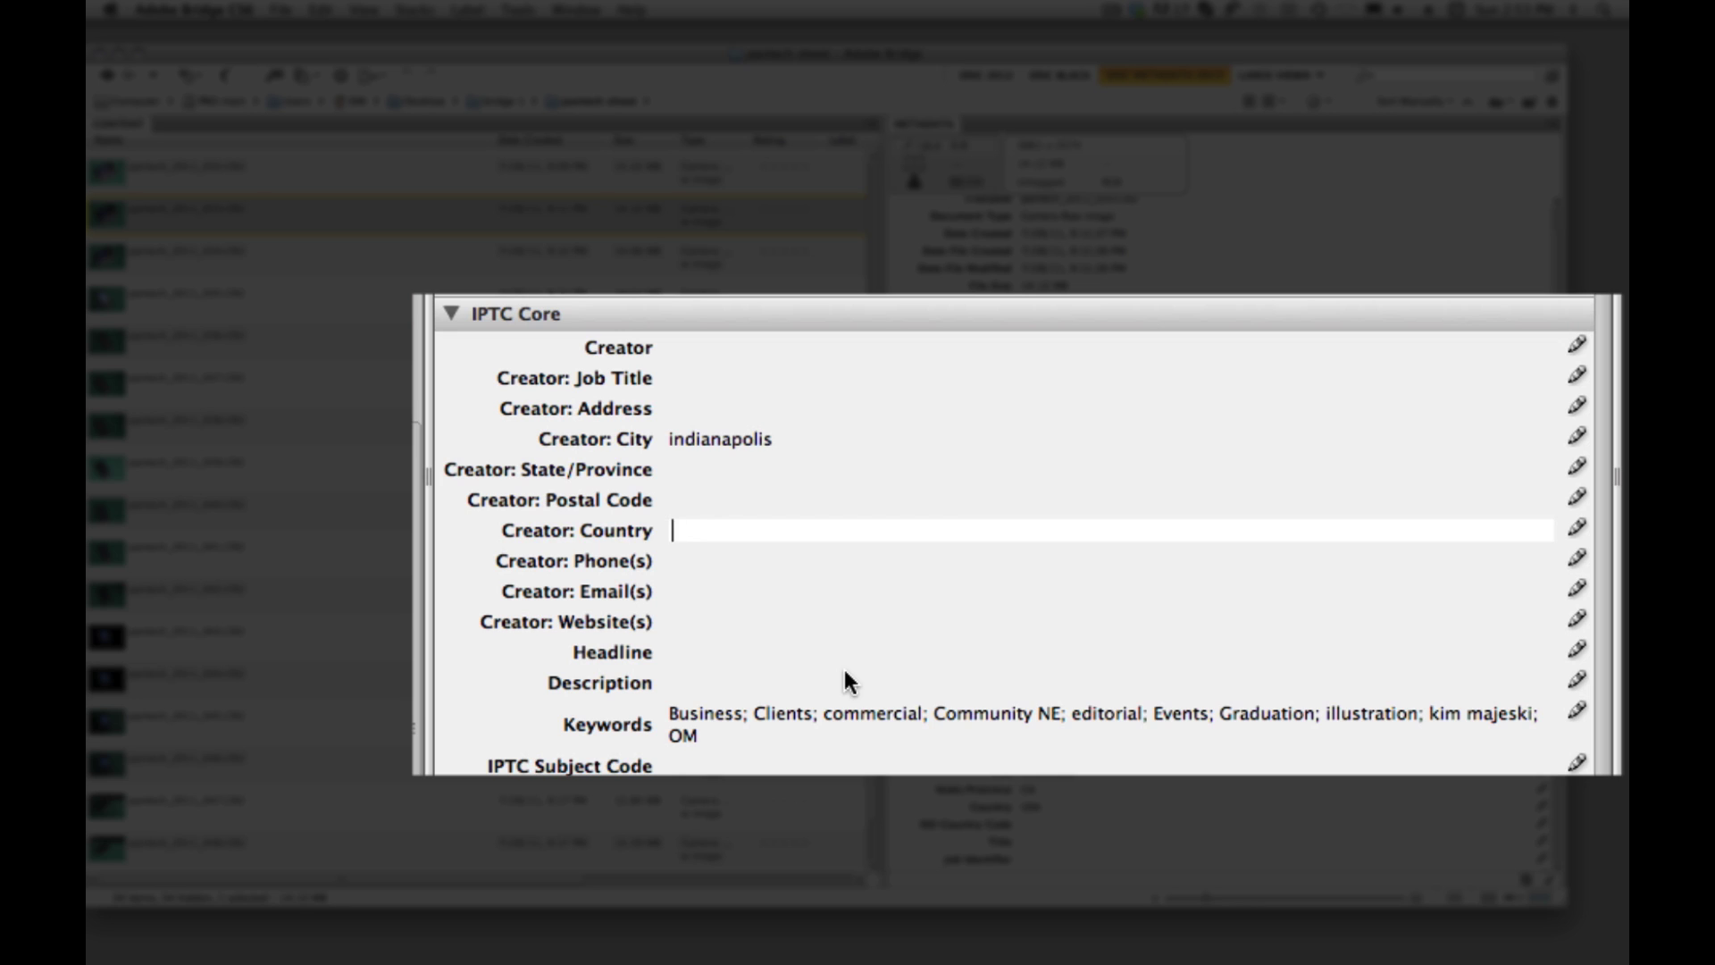
text(USA)
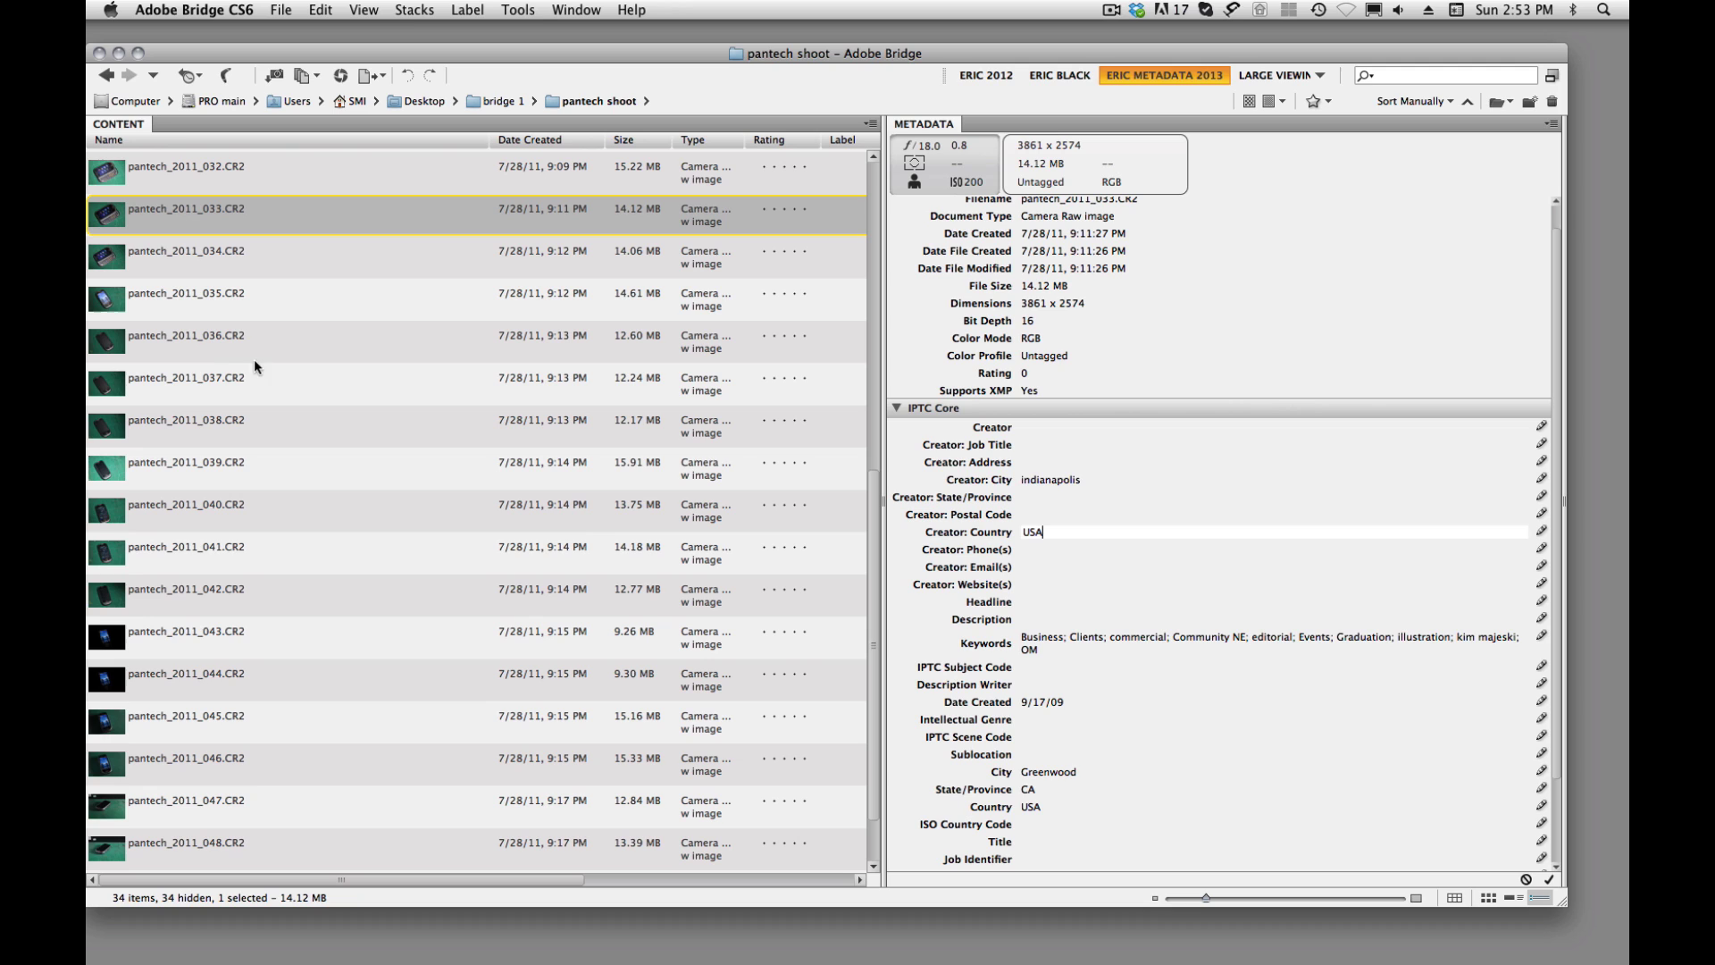
Step: Confirm Apply in the metadata changes prompt for pantech_2011_033.CR2
click(221, 336)
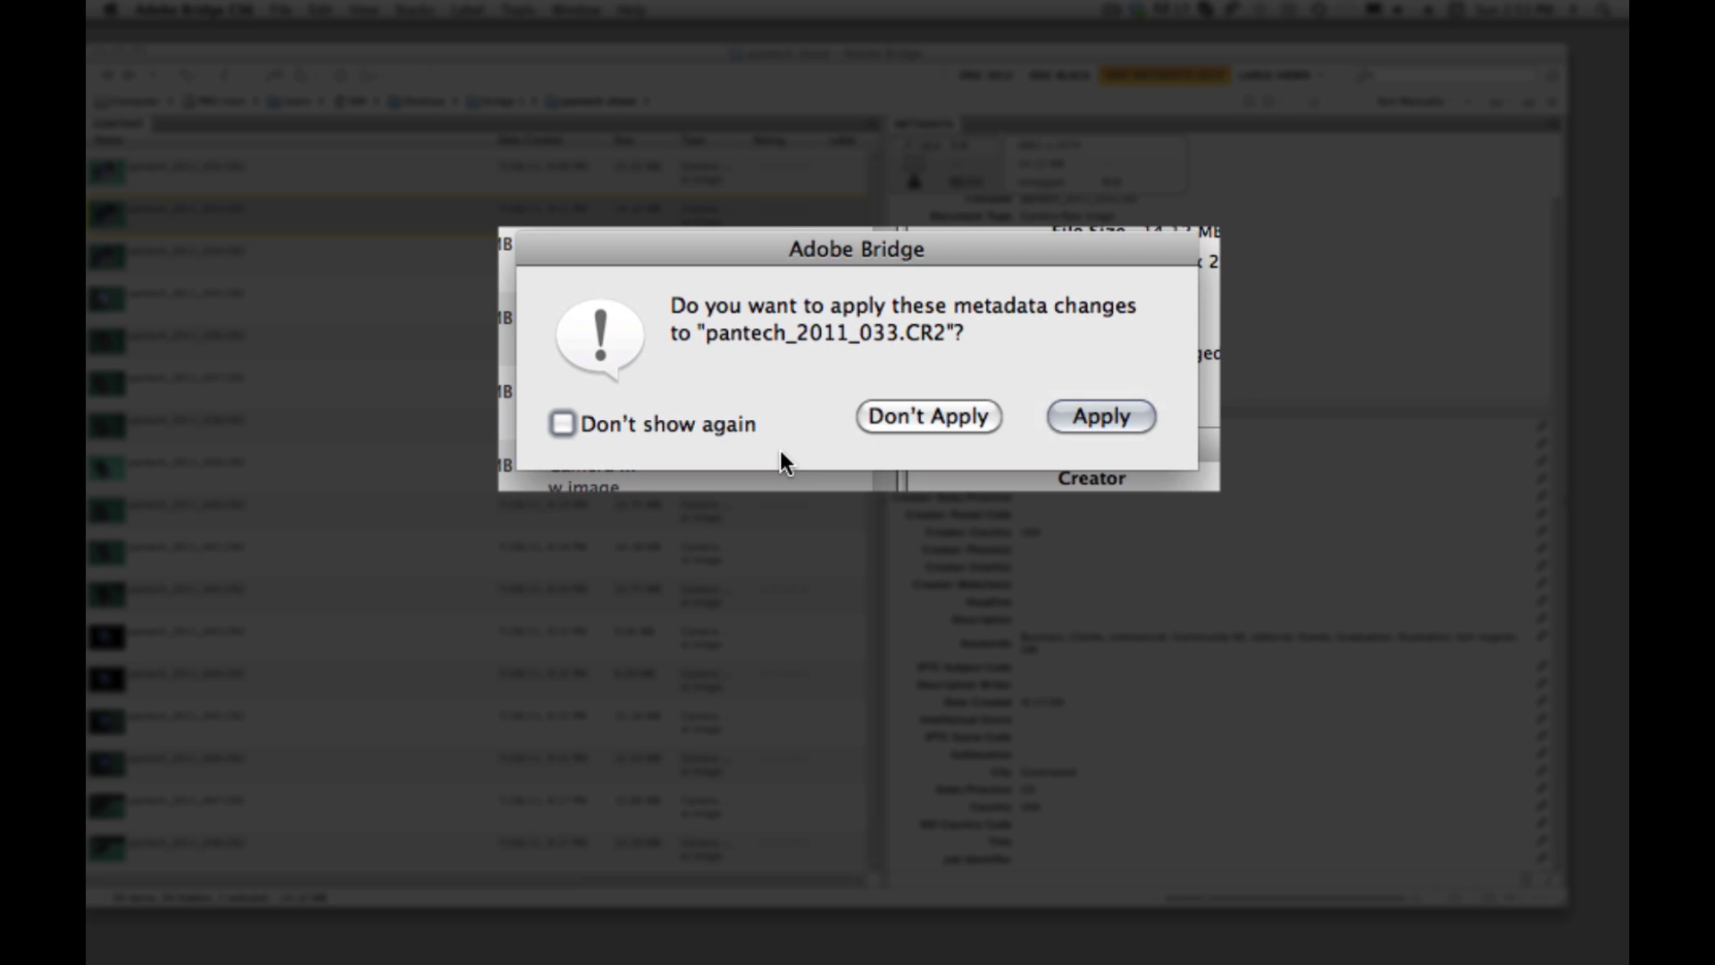
click(1104, 418)
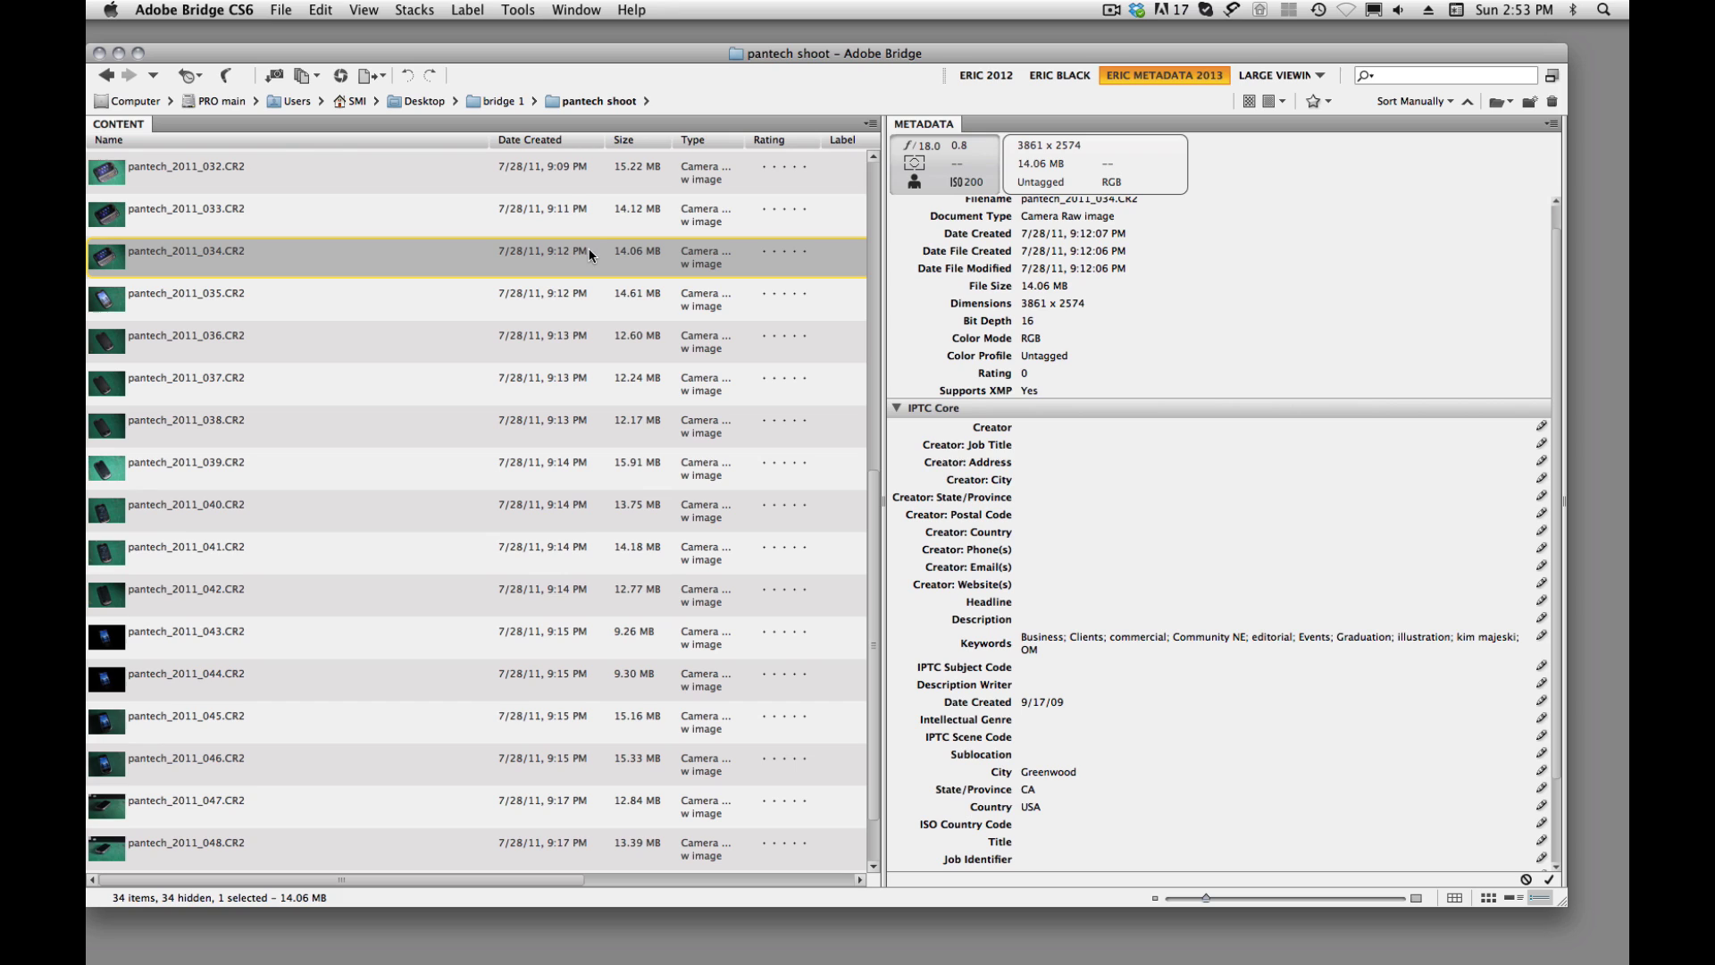
Step: Select pantech_2011_034 through 038 and enter Indianapolis as their shared Creator: City
click(582, 171)
click(572, 223)
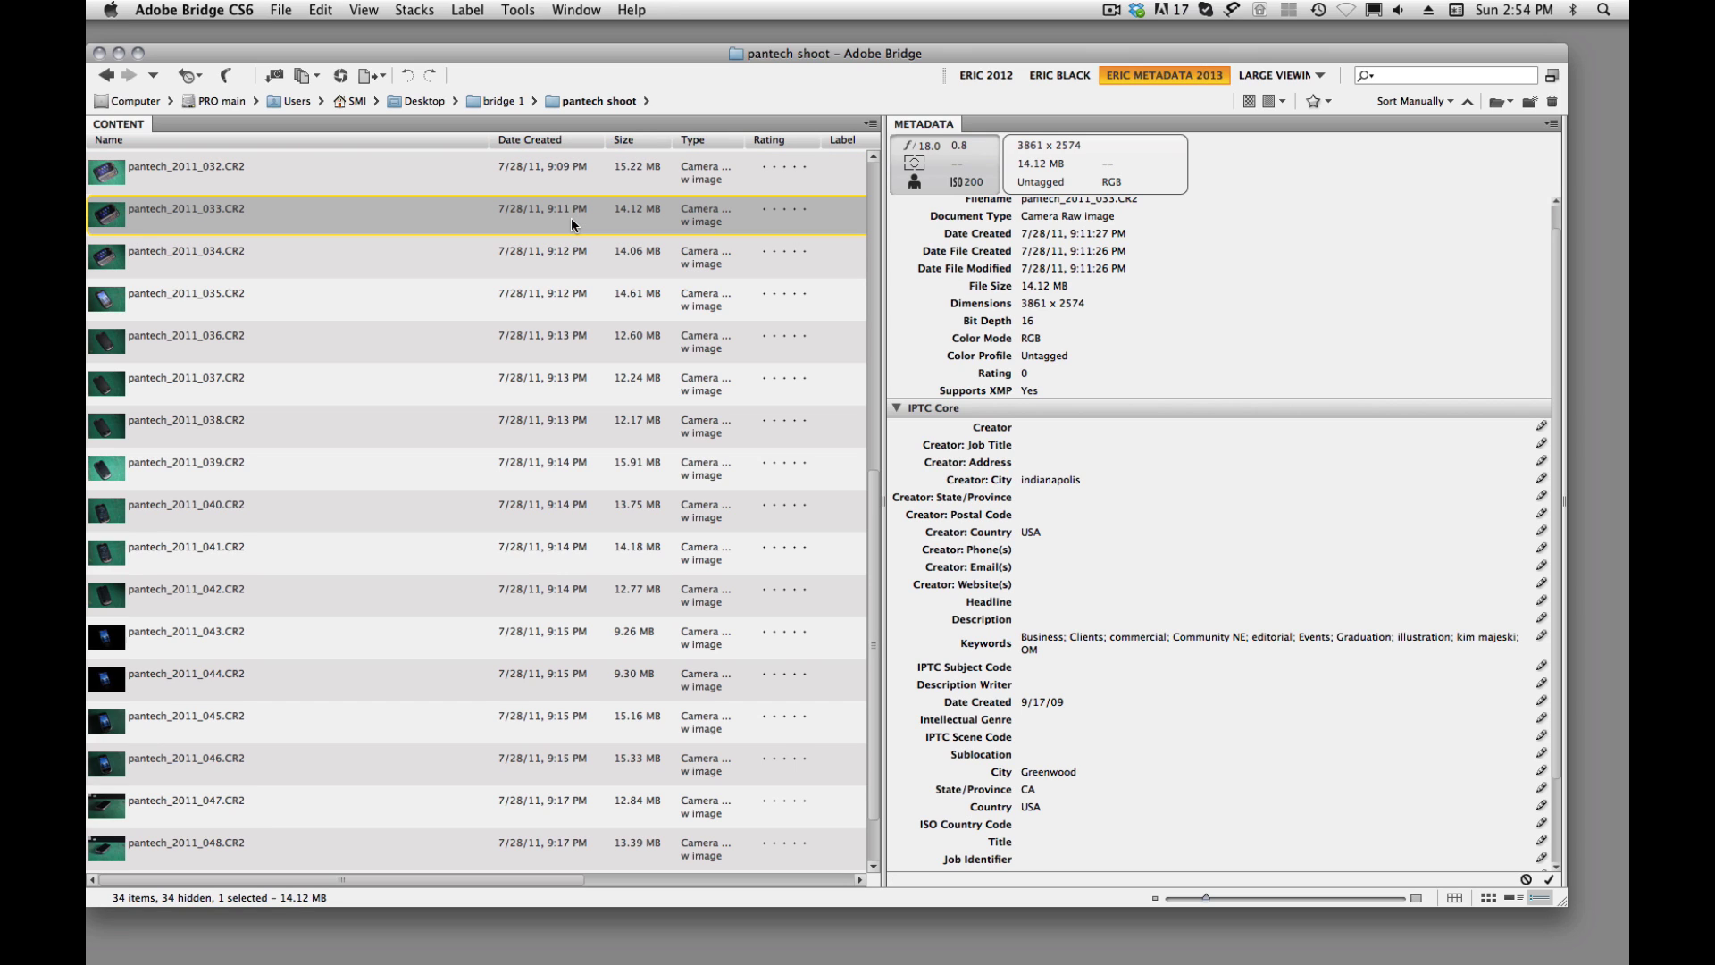
click(238, 263)
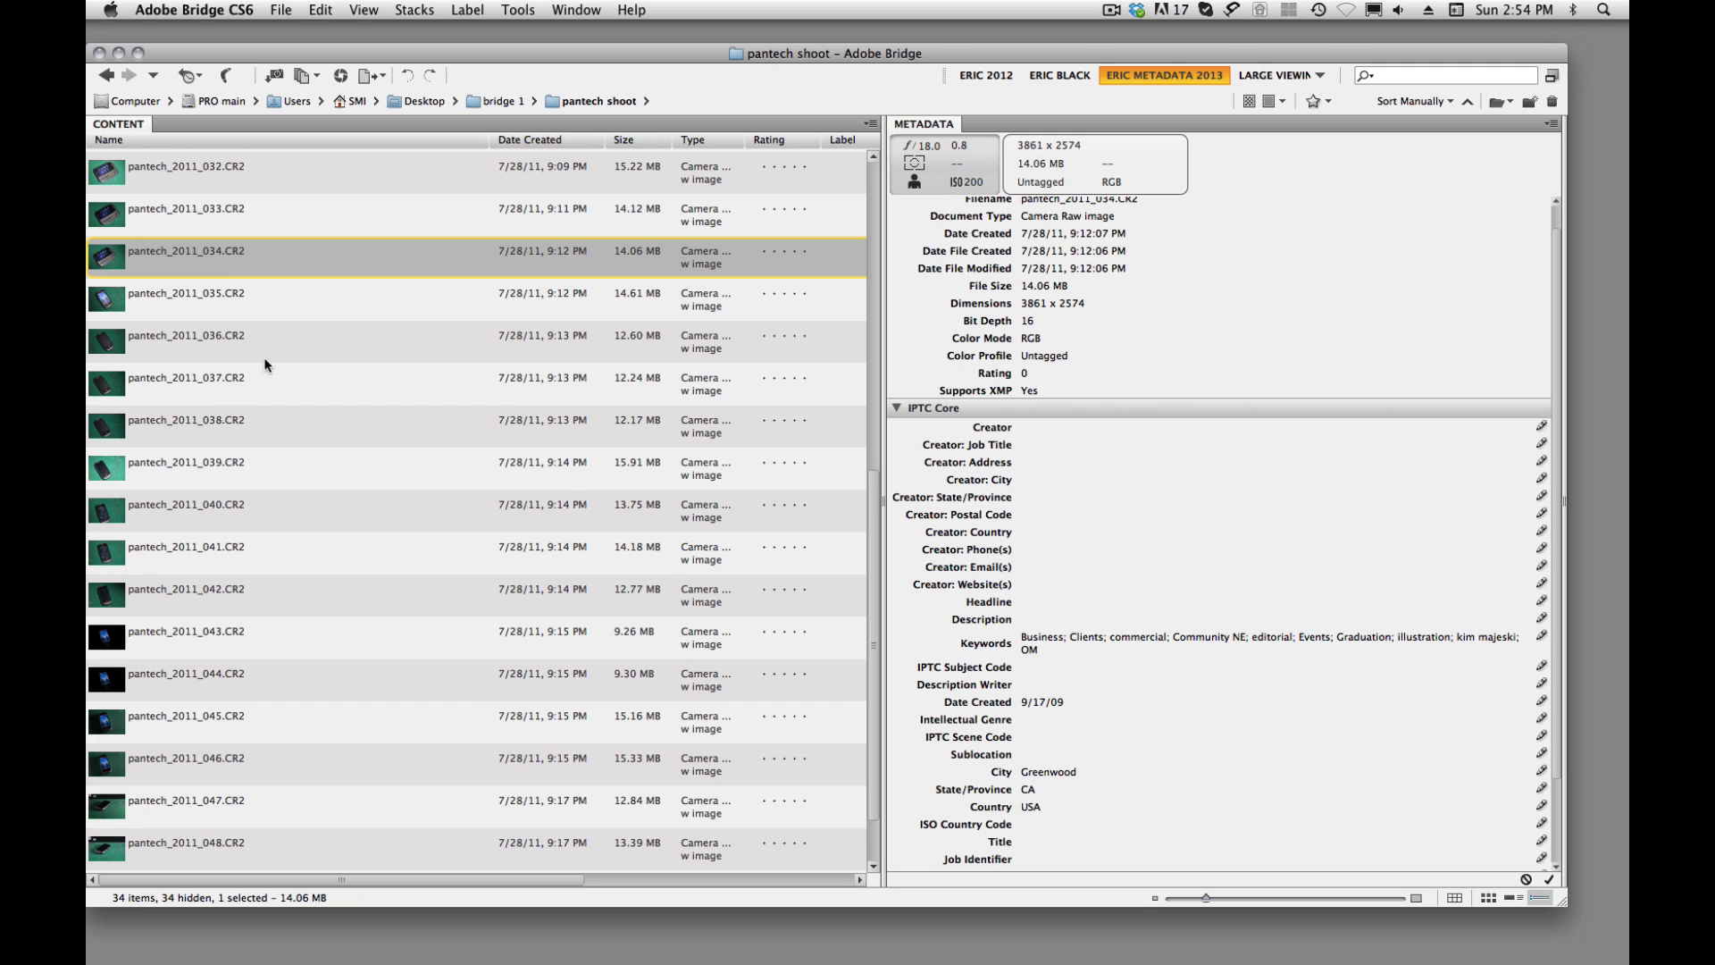
shift+click(205, 425)
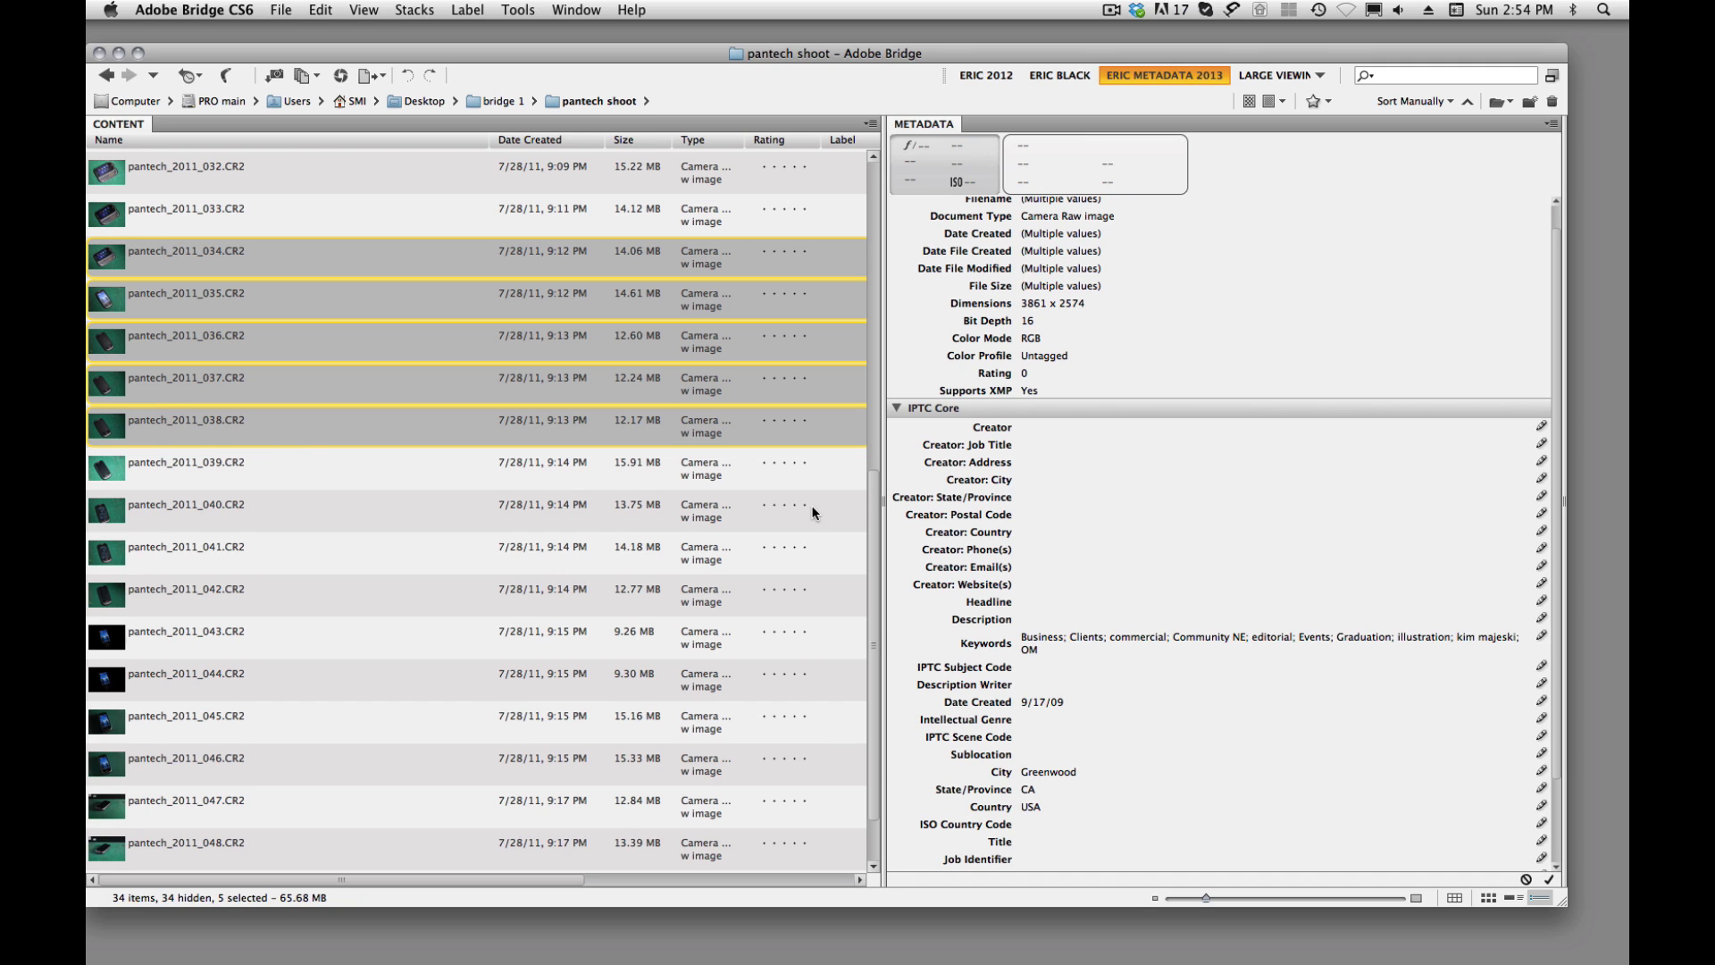
click(1018, 479)
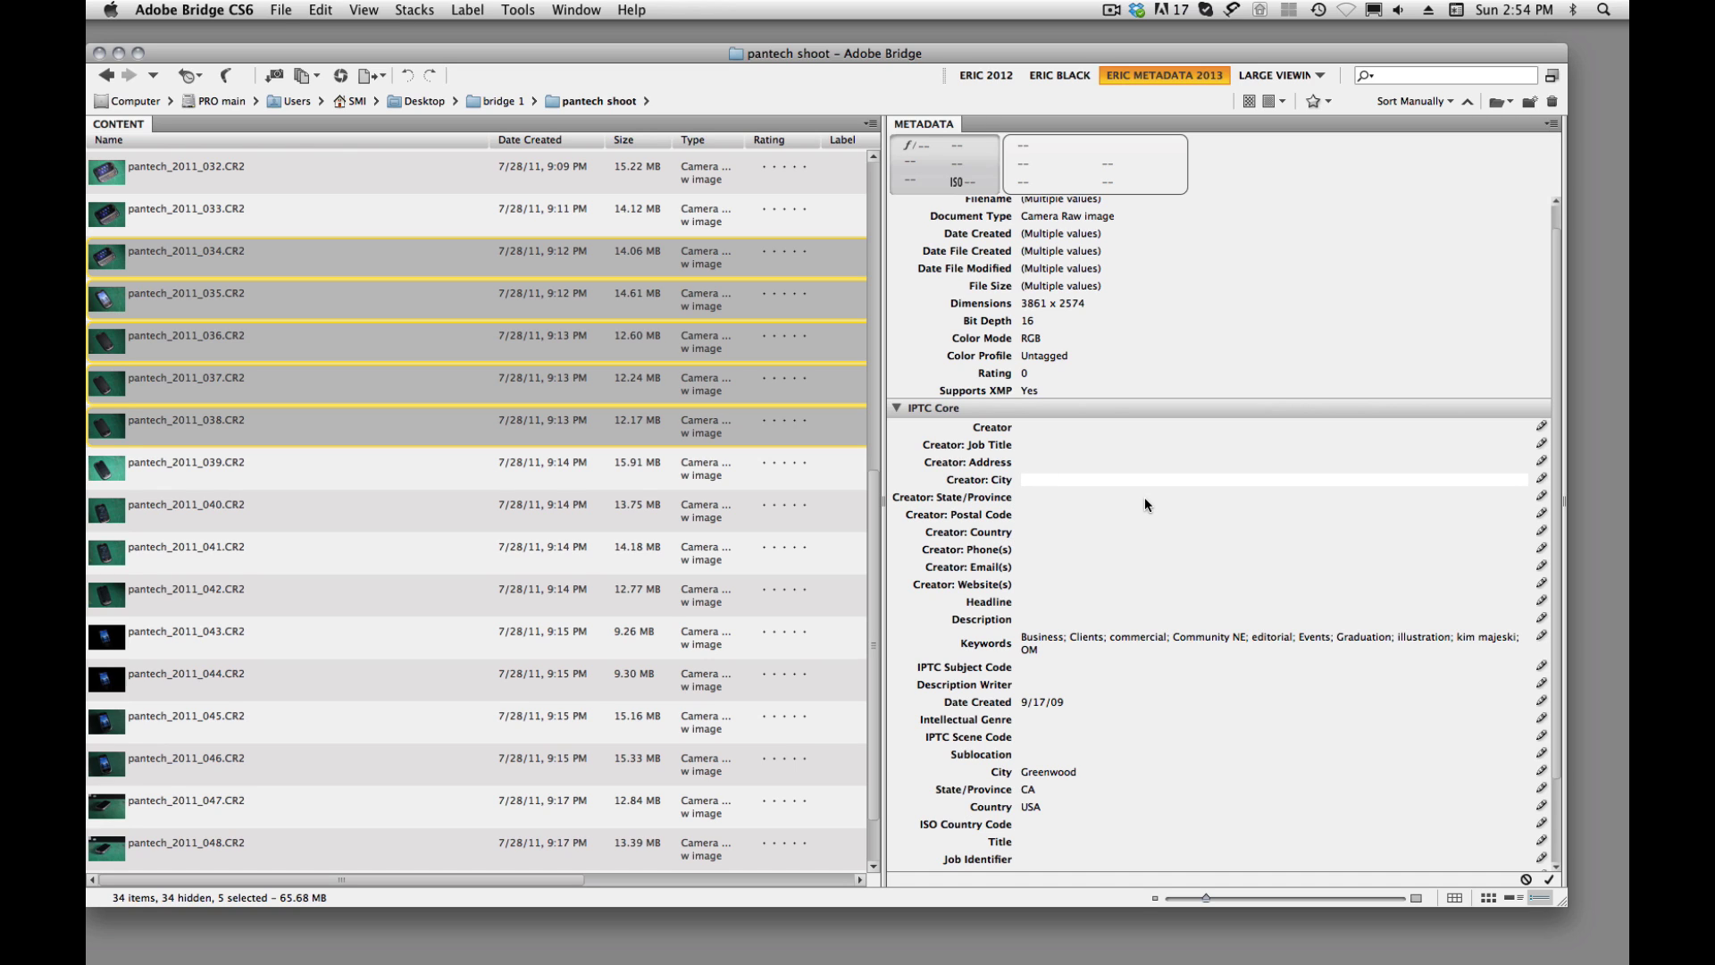
text(Indianapolis)
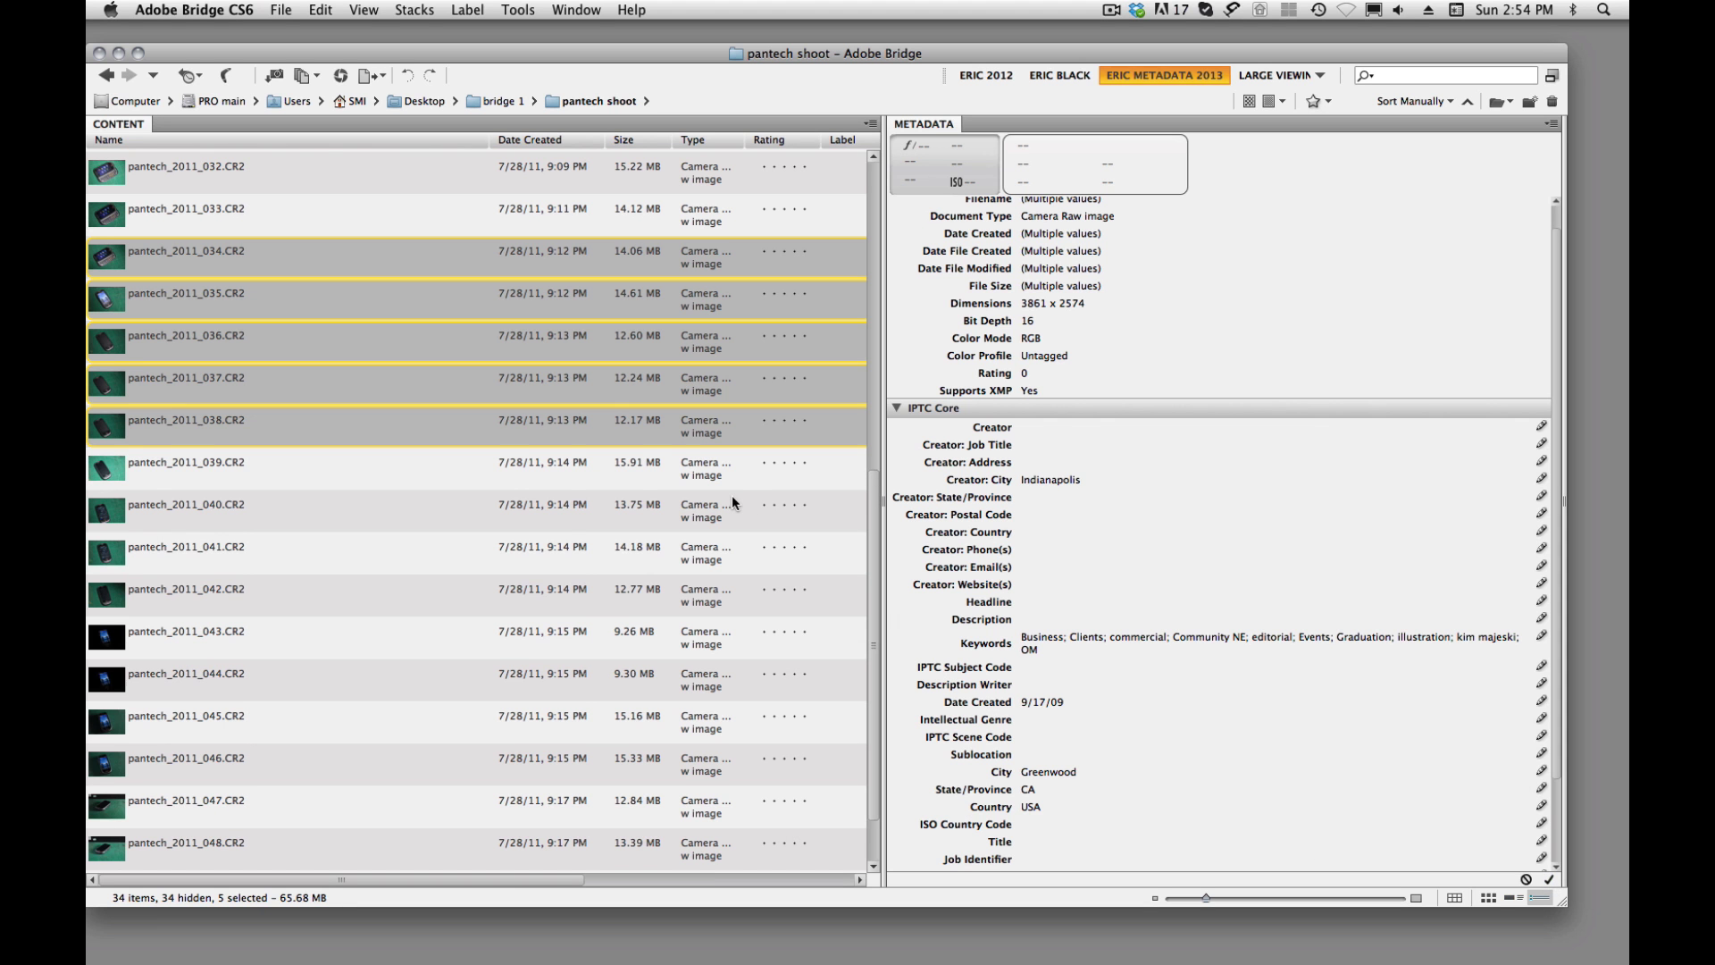
Step: Inspect files 038, 037, 036 and 035 individually, confirming Indianapolis as creator city
click(730, 483)
click(697, 422)
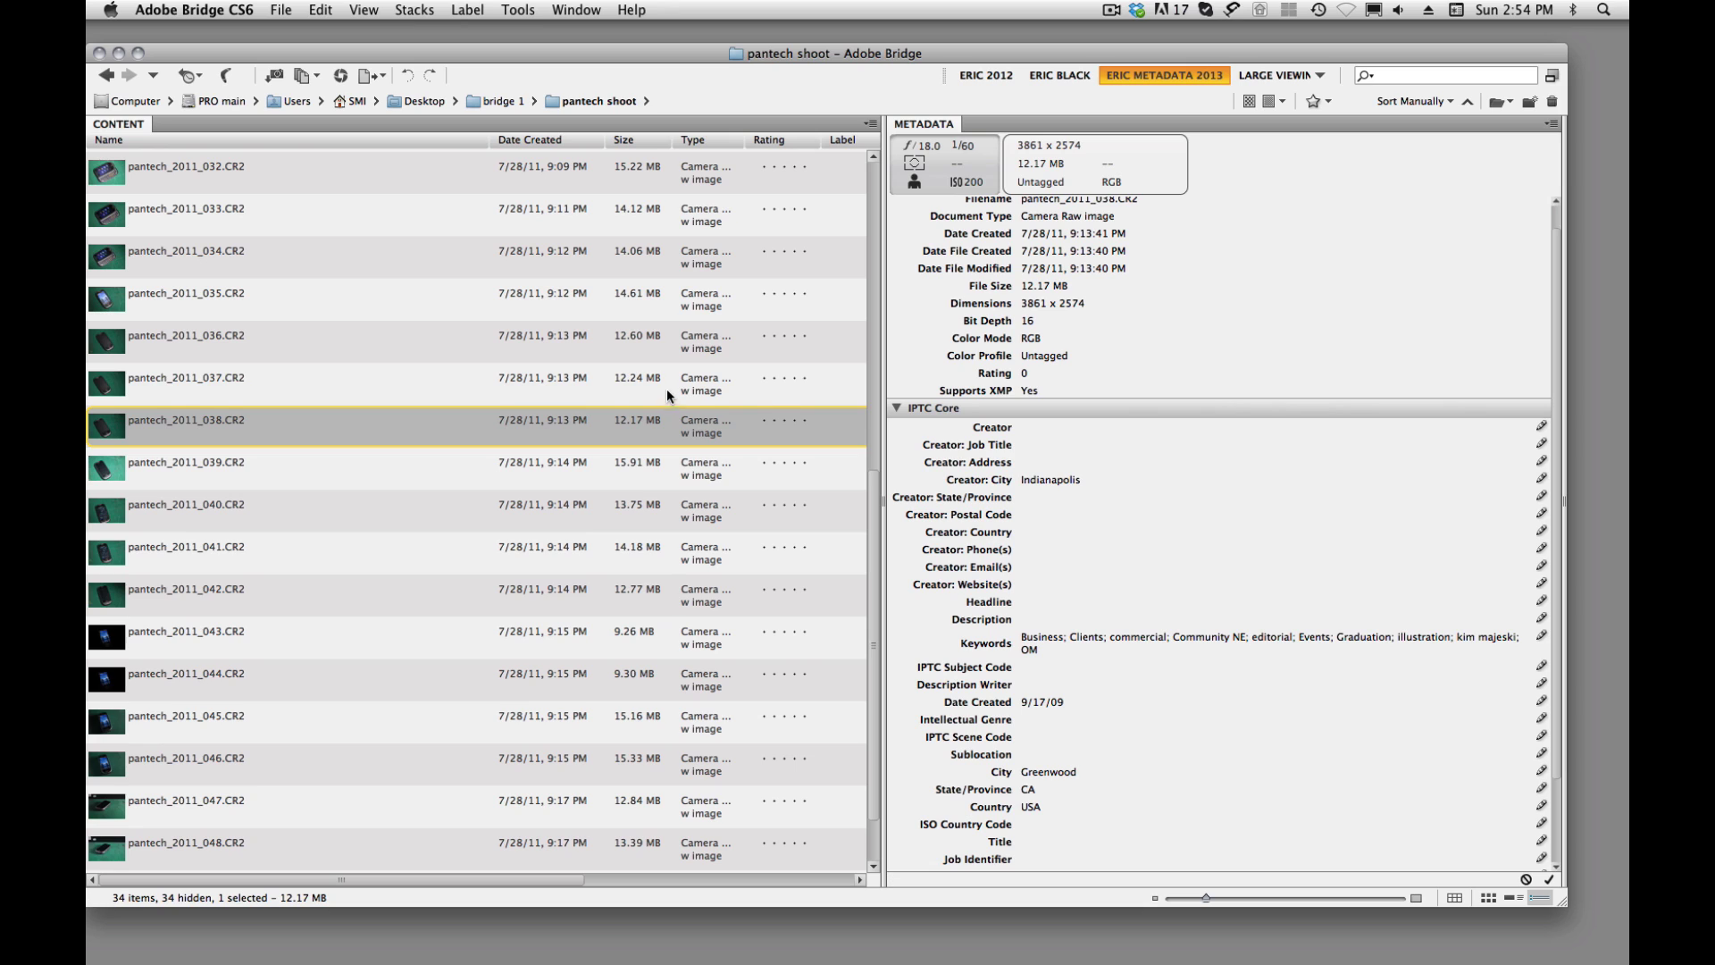
click(668, 390)
click(679, 346)
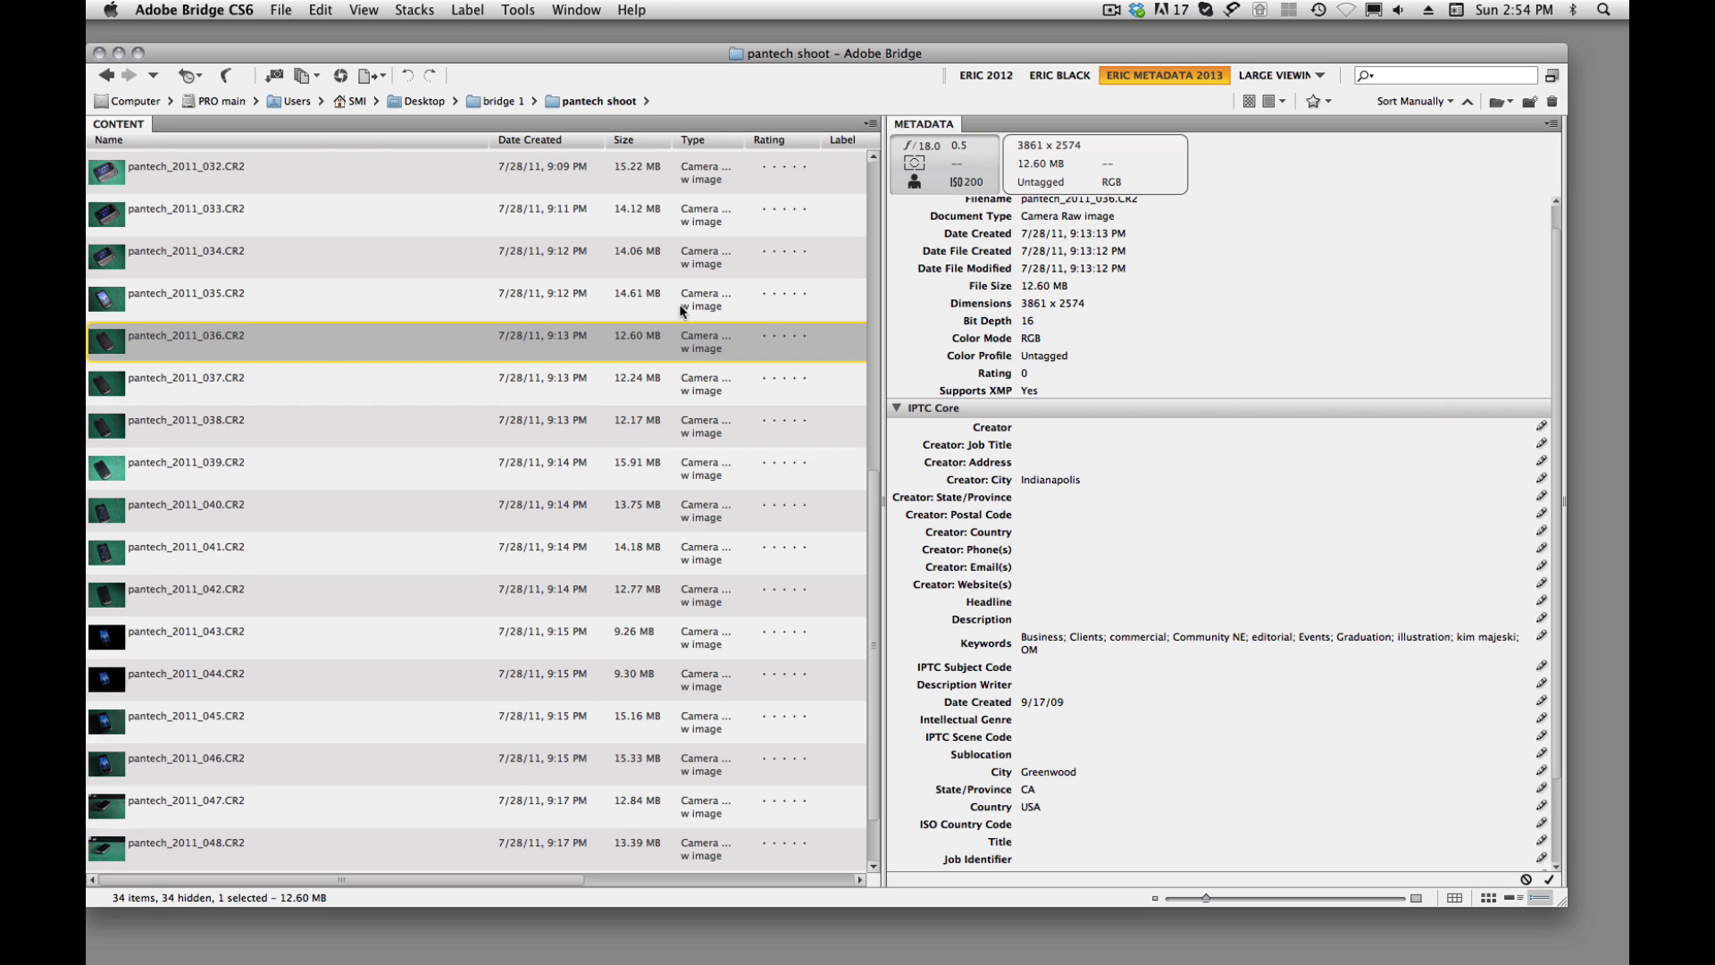
click(680, 309)
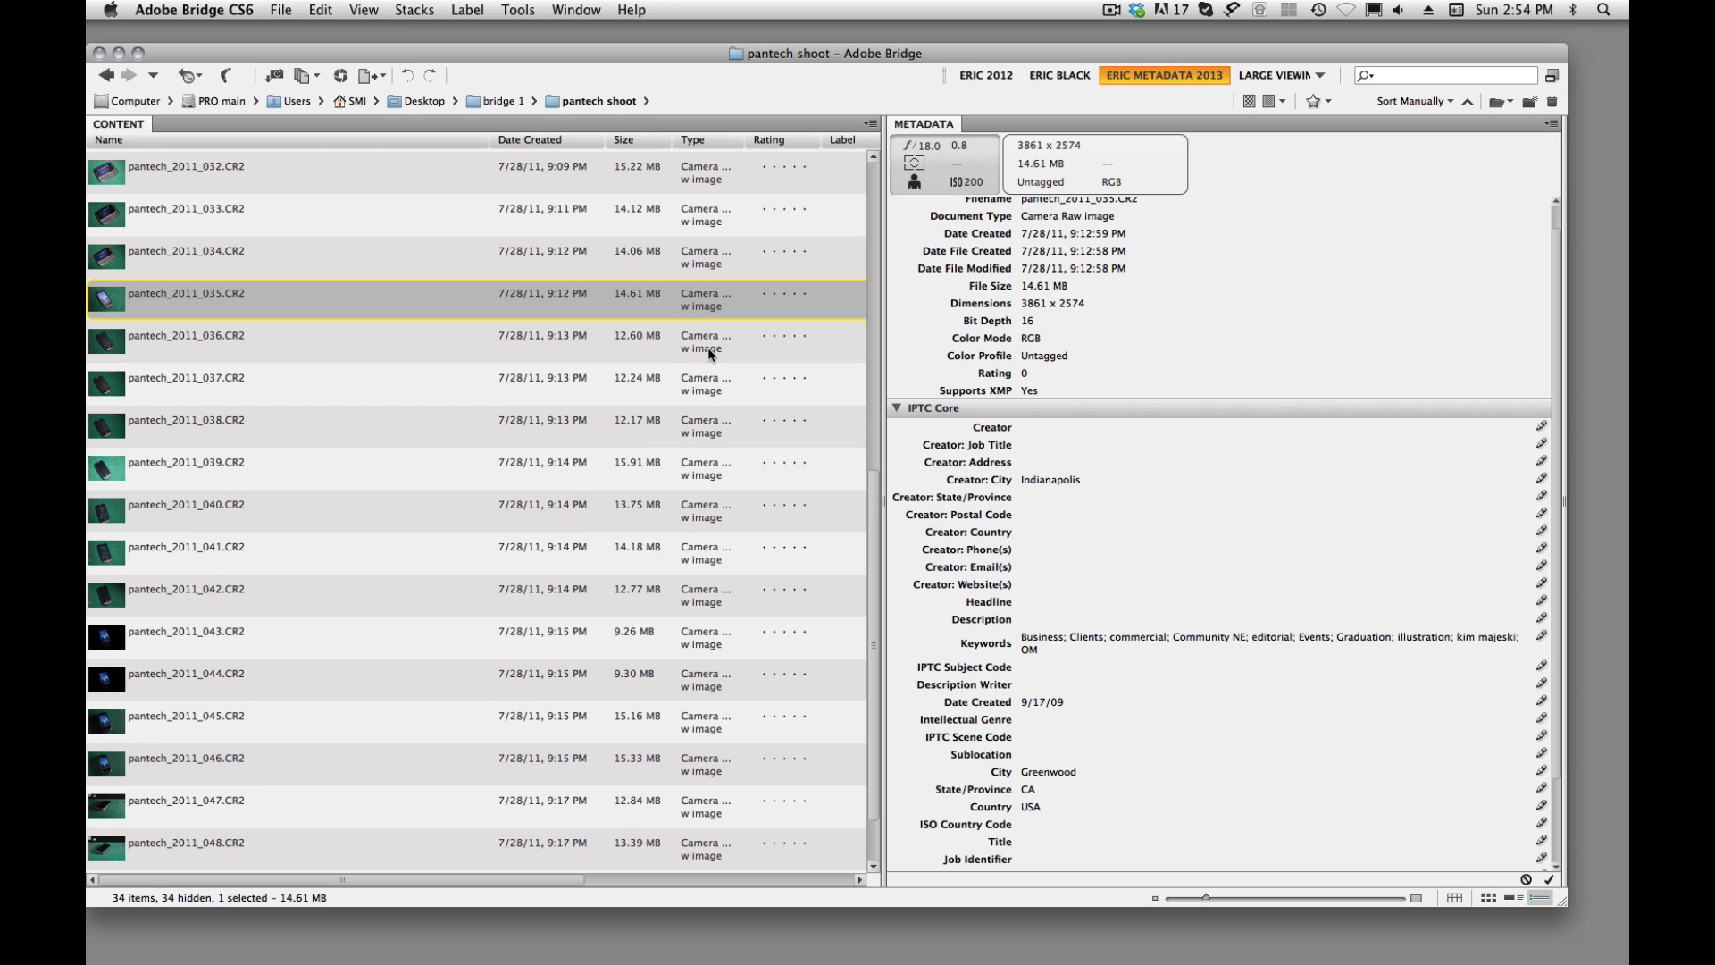
click(897, 408)
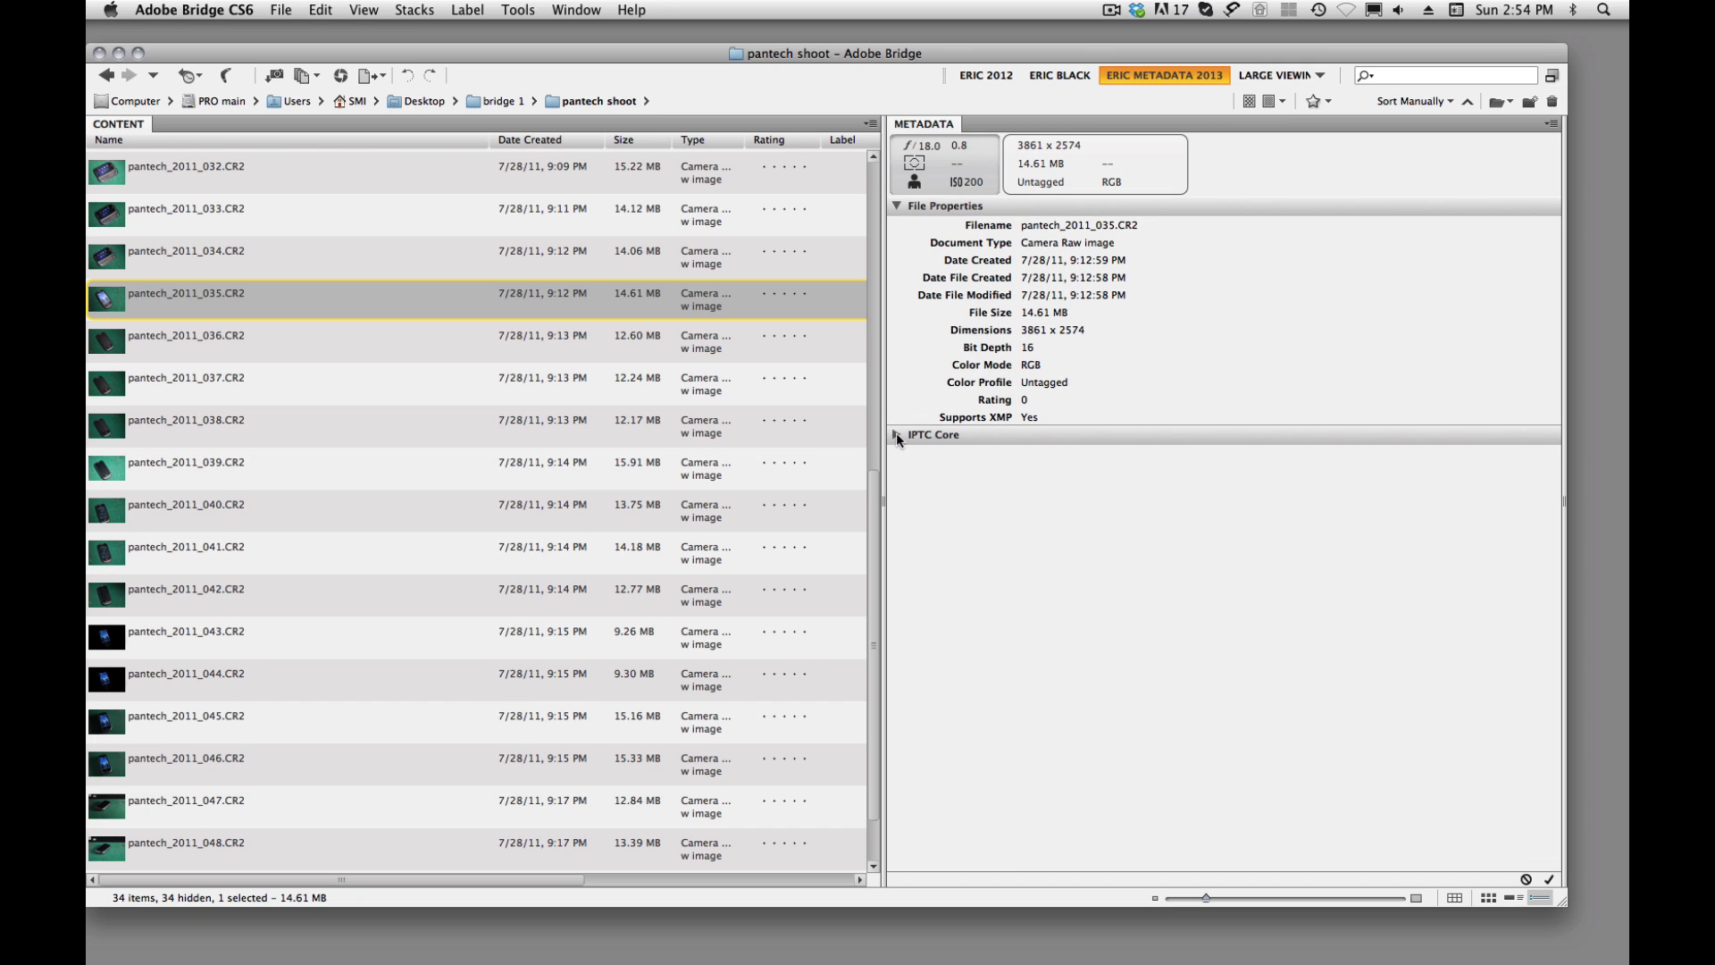
click(897, 434)
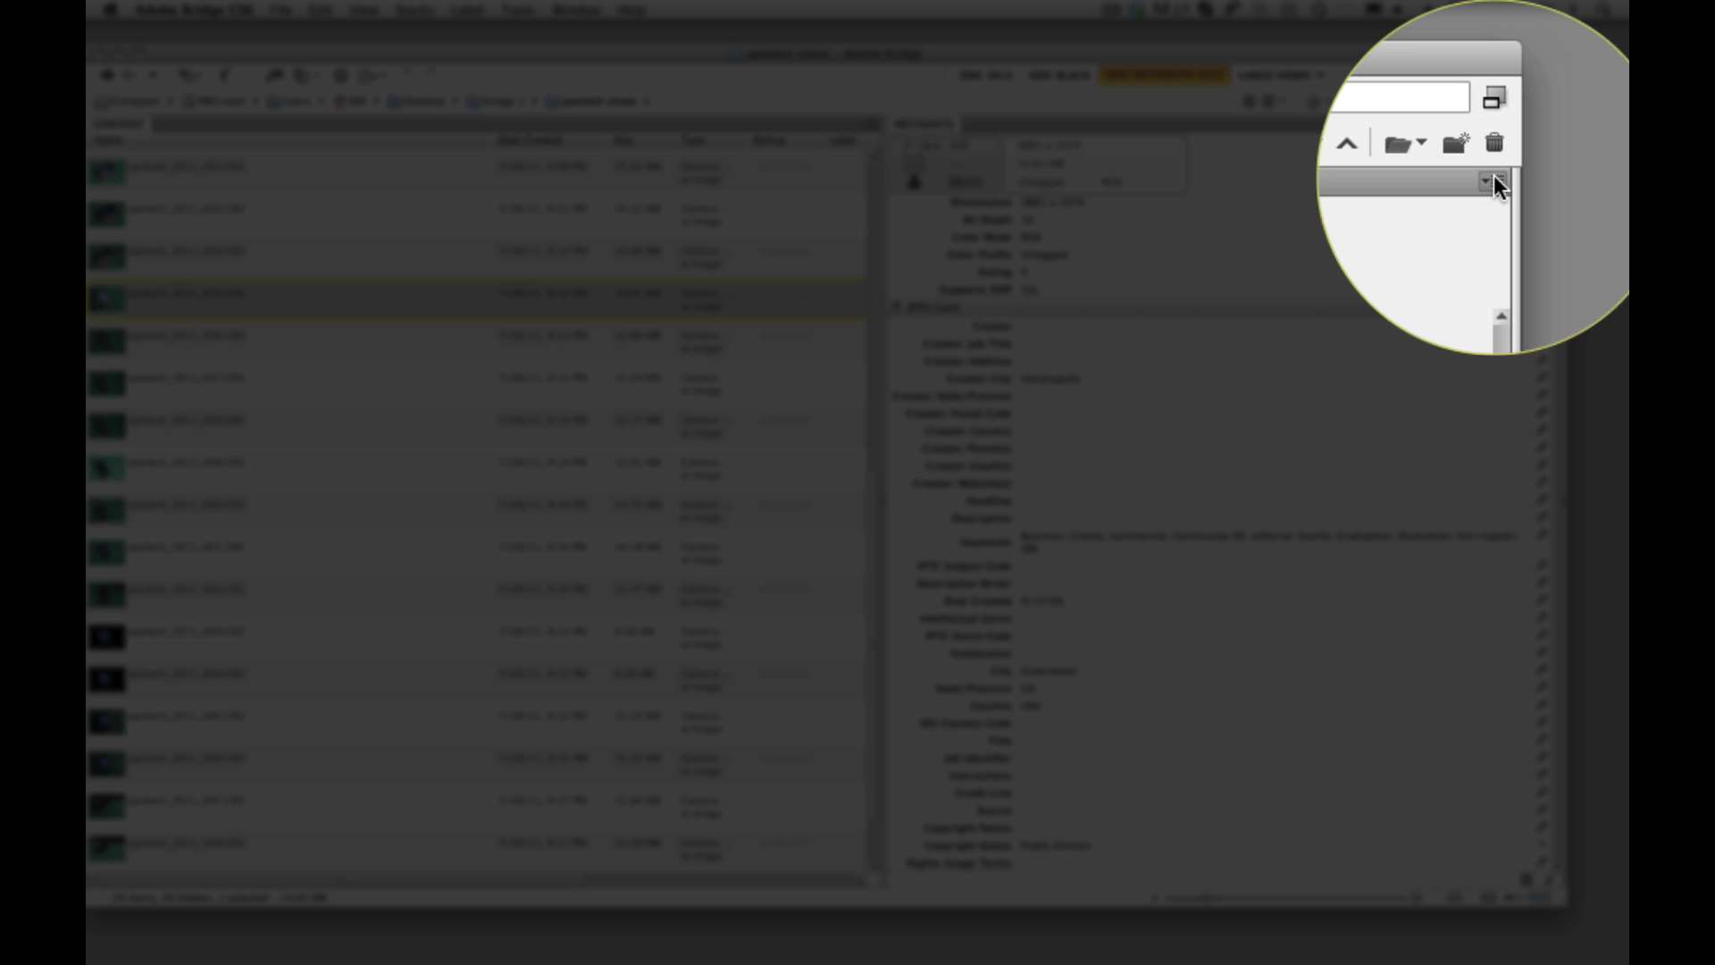
Step: Open Create Metadata Template and check all 31 IPTC Core properties
click(1553, 127)
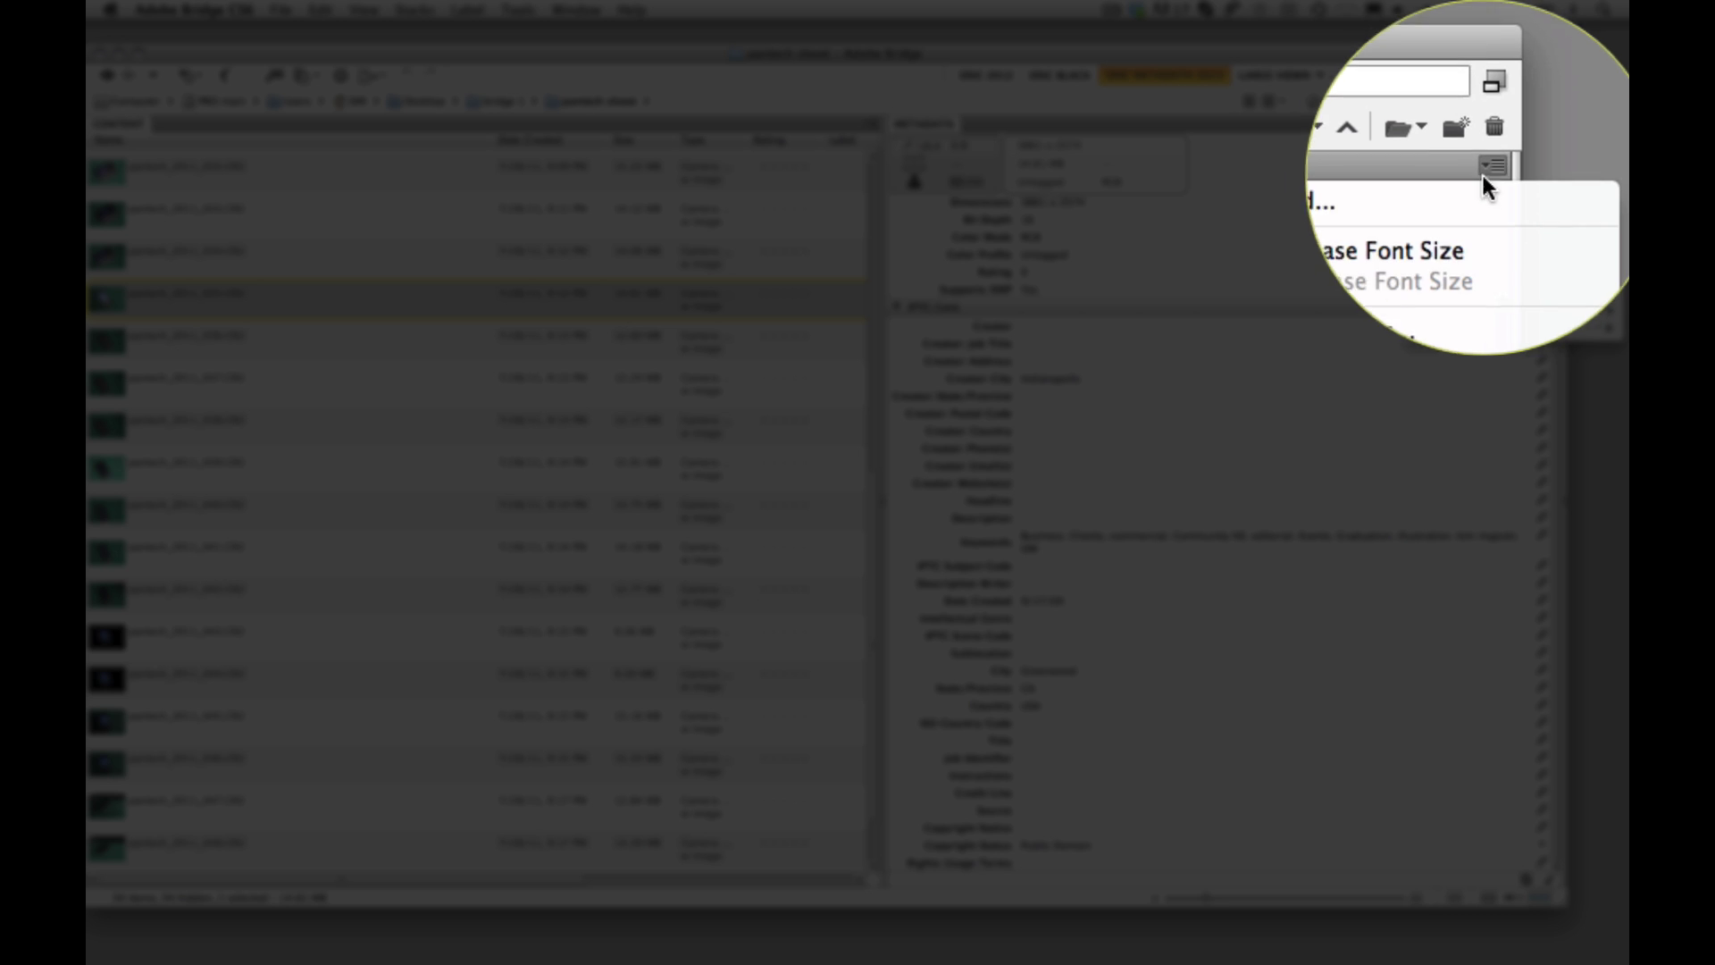
click(1451, 275)
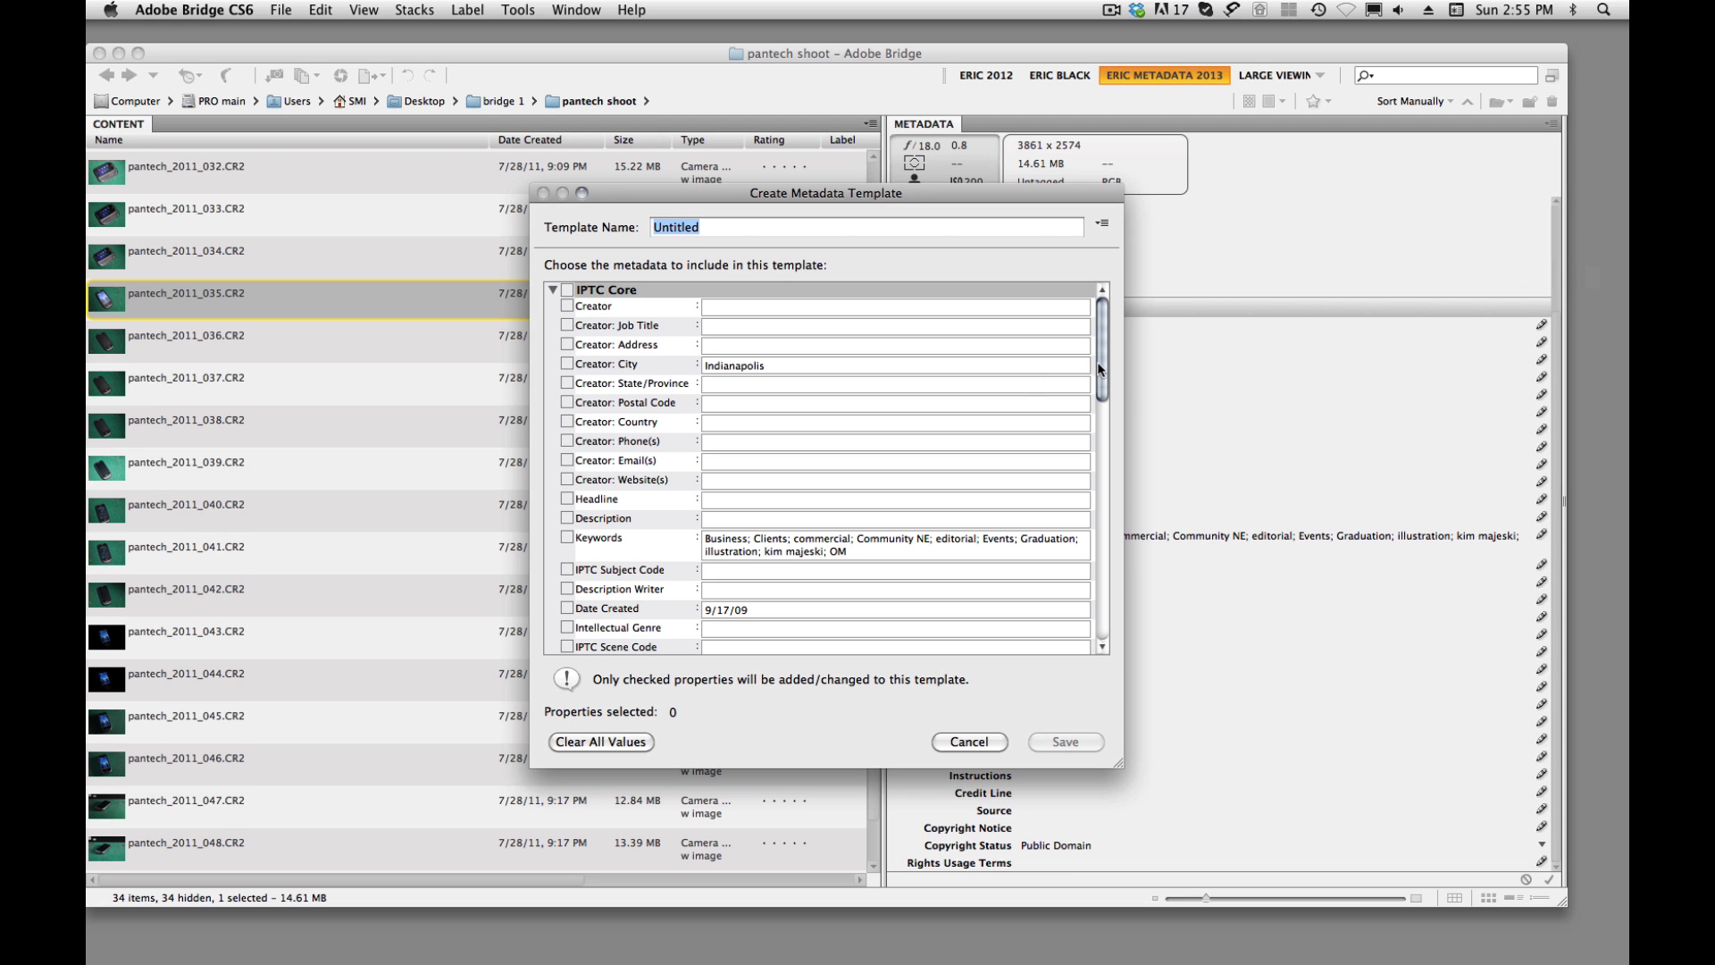
drag(1102, 356, 1112, 436)
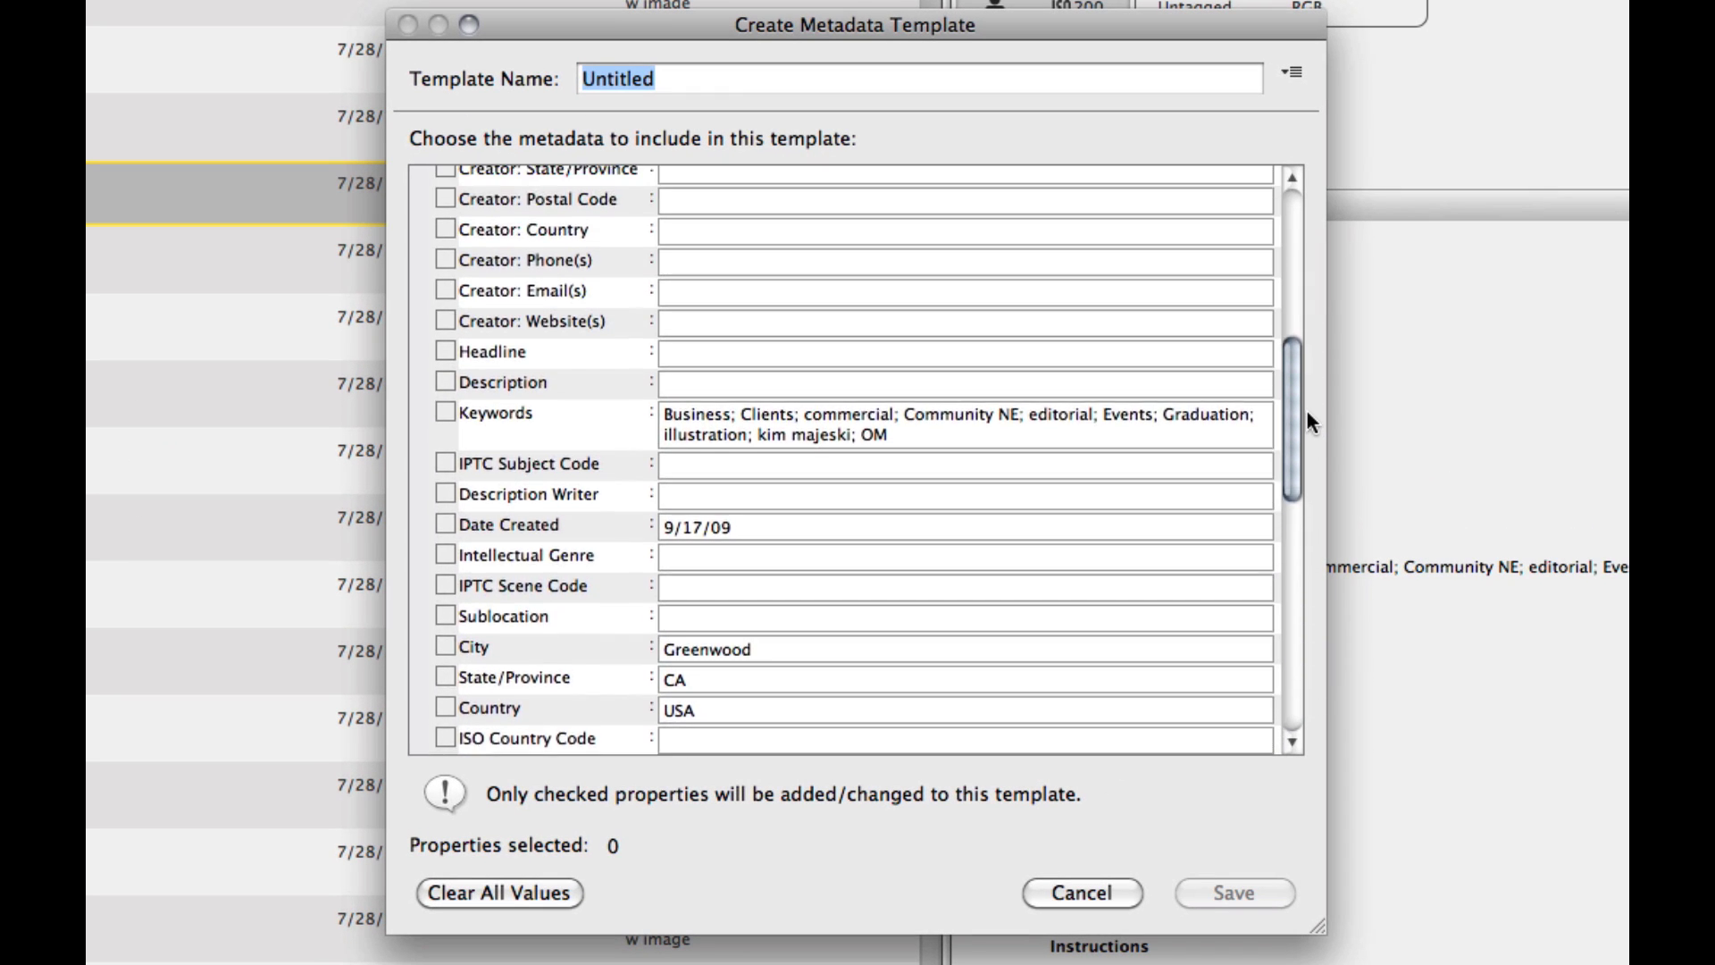
drag(1306, 409, 1308, 254)
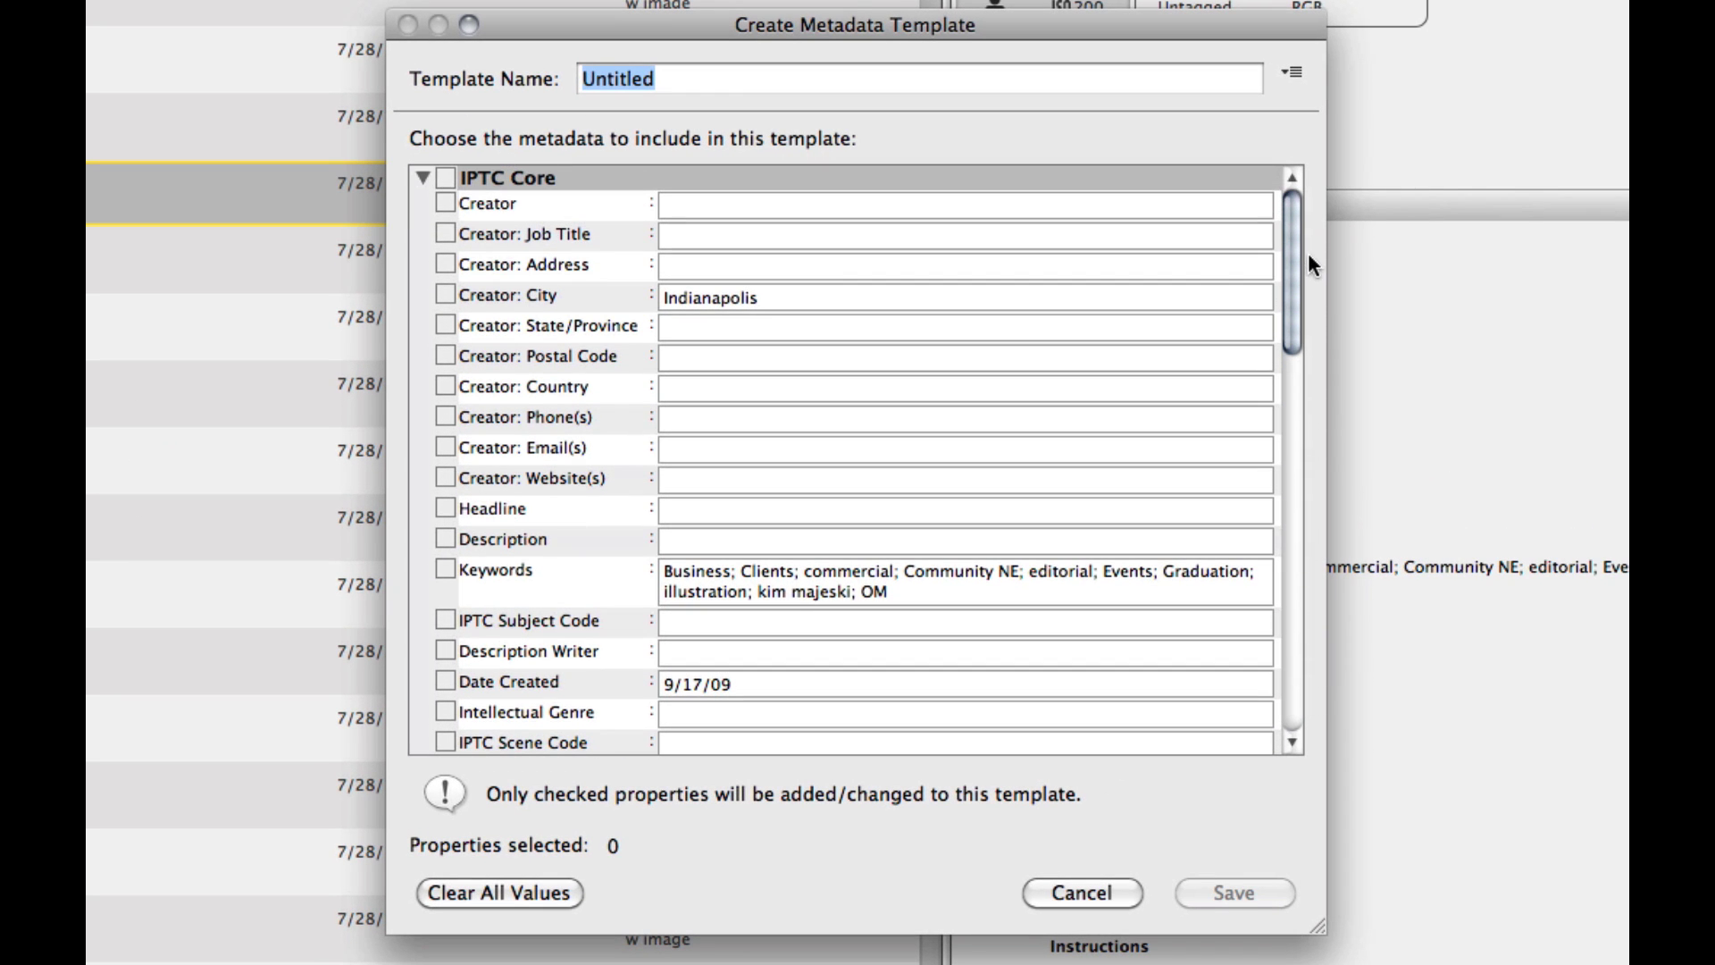
click(422, 176)
click(422, 175)
click(443, 177)
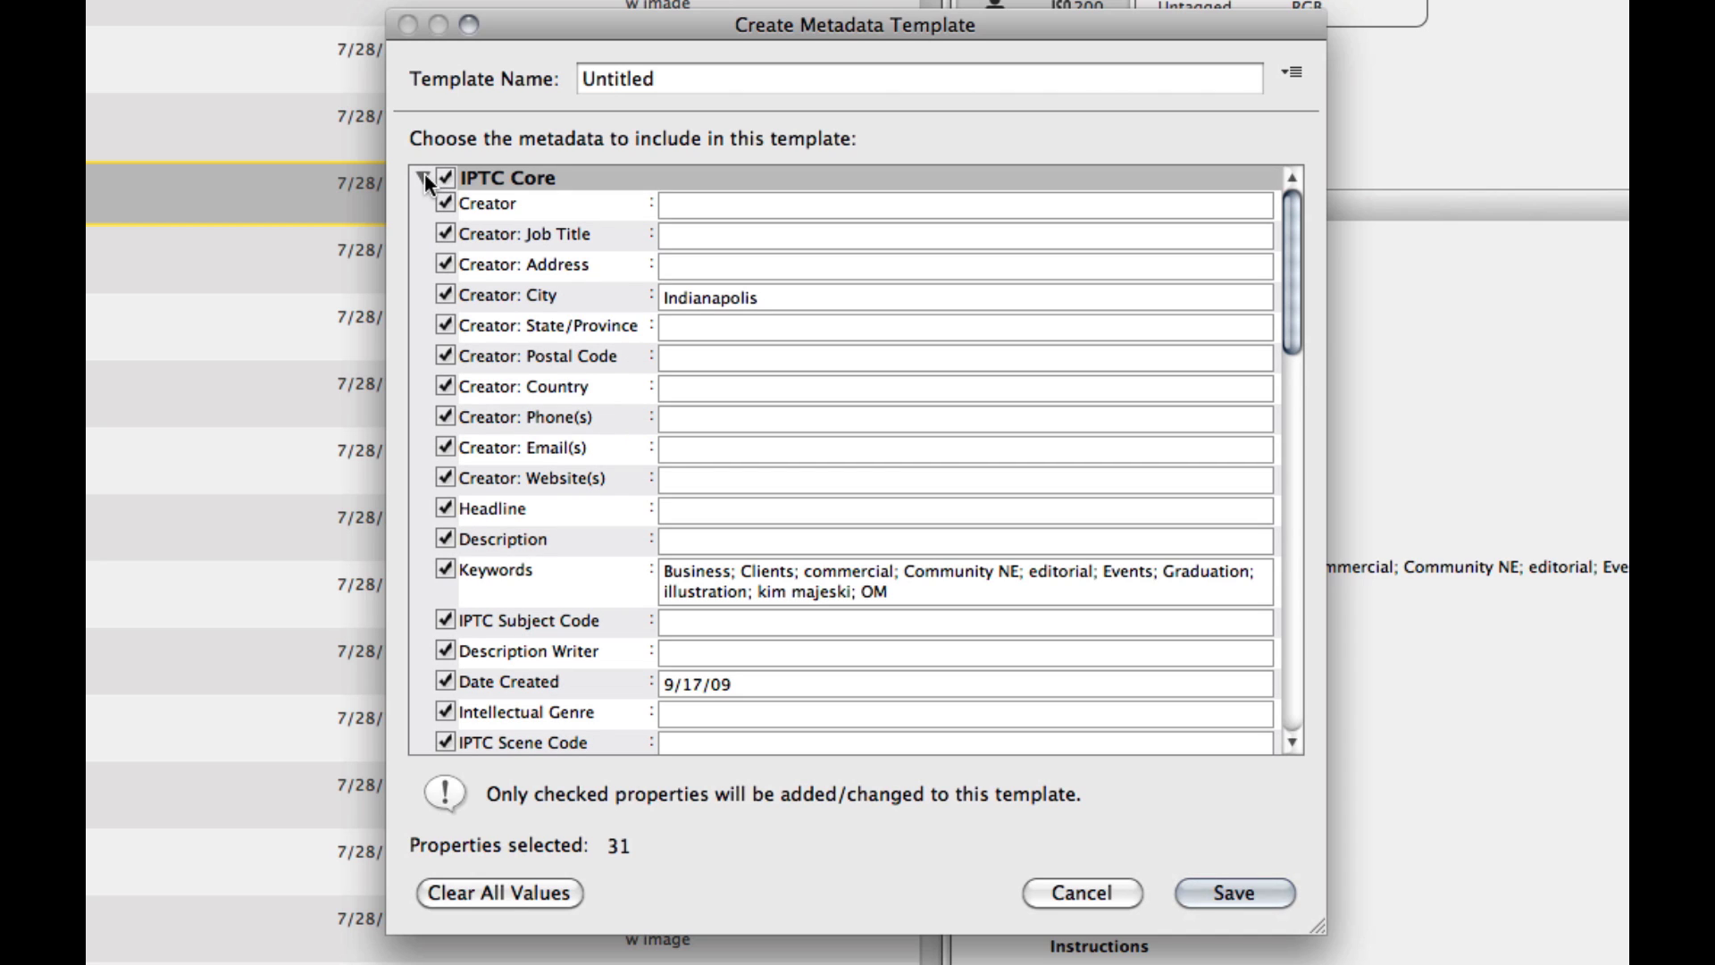
click(423, 177)
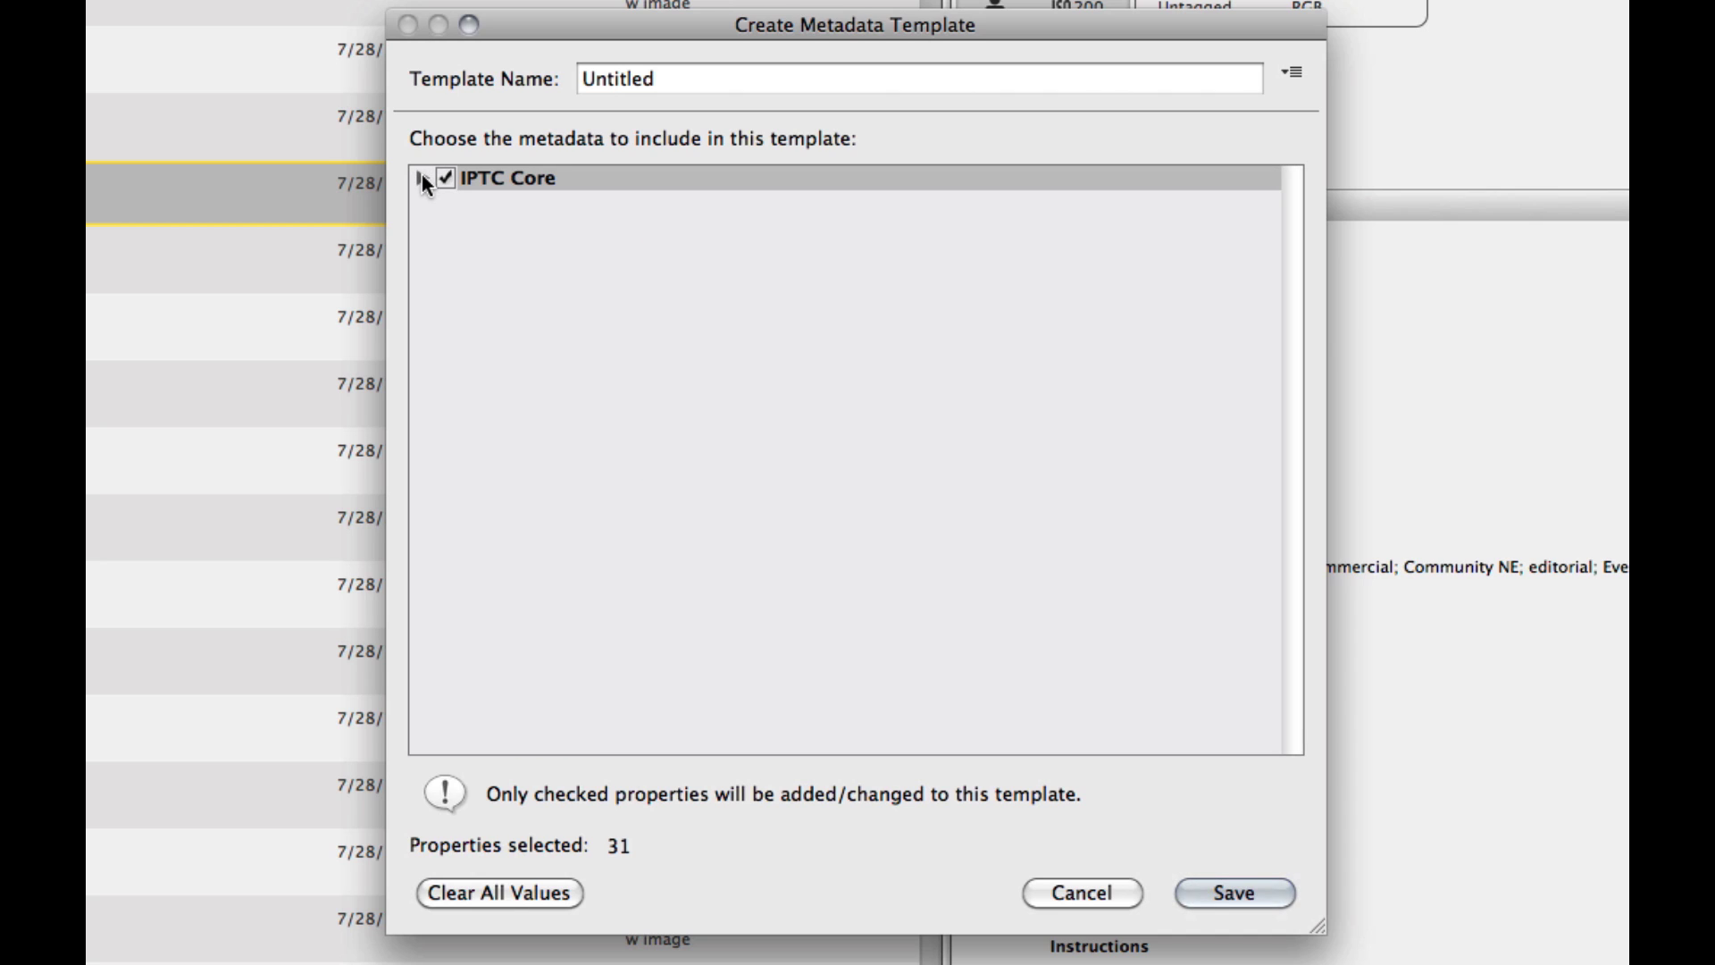
click(423, 179)
Step: Name the template 'eric 2013' and enter the creator's name and job title 'owner'
drag(685, 82, 514, 51)
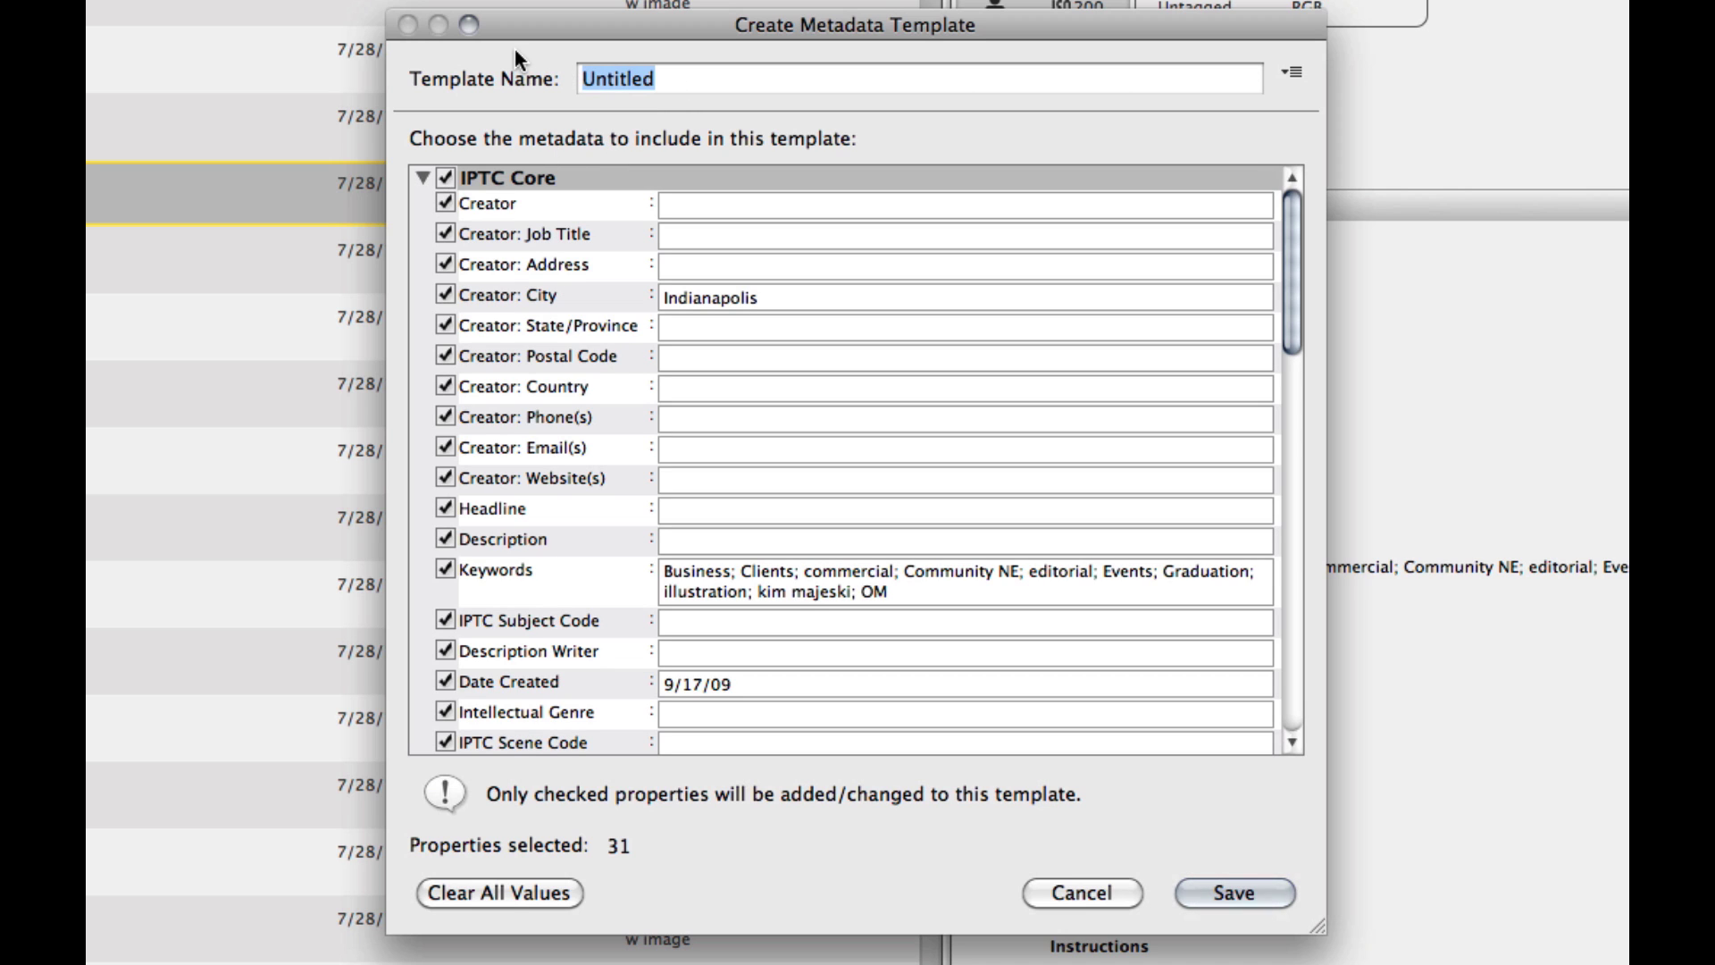
text(eric)
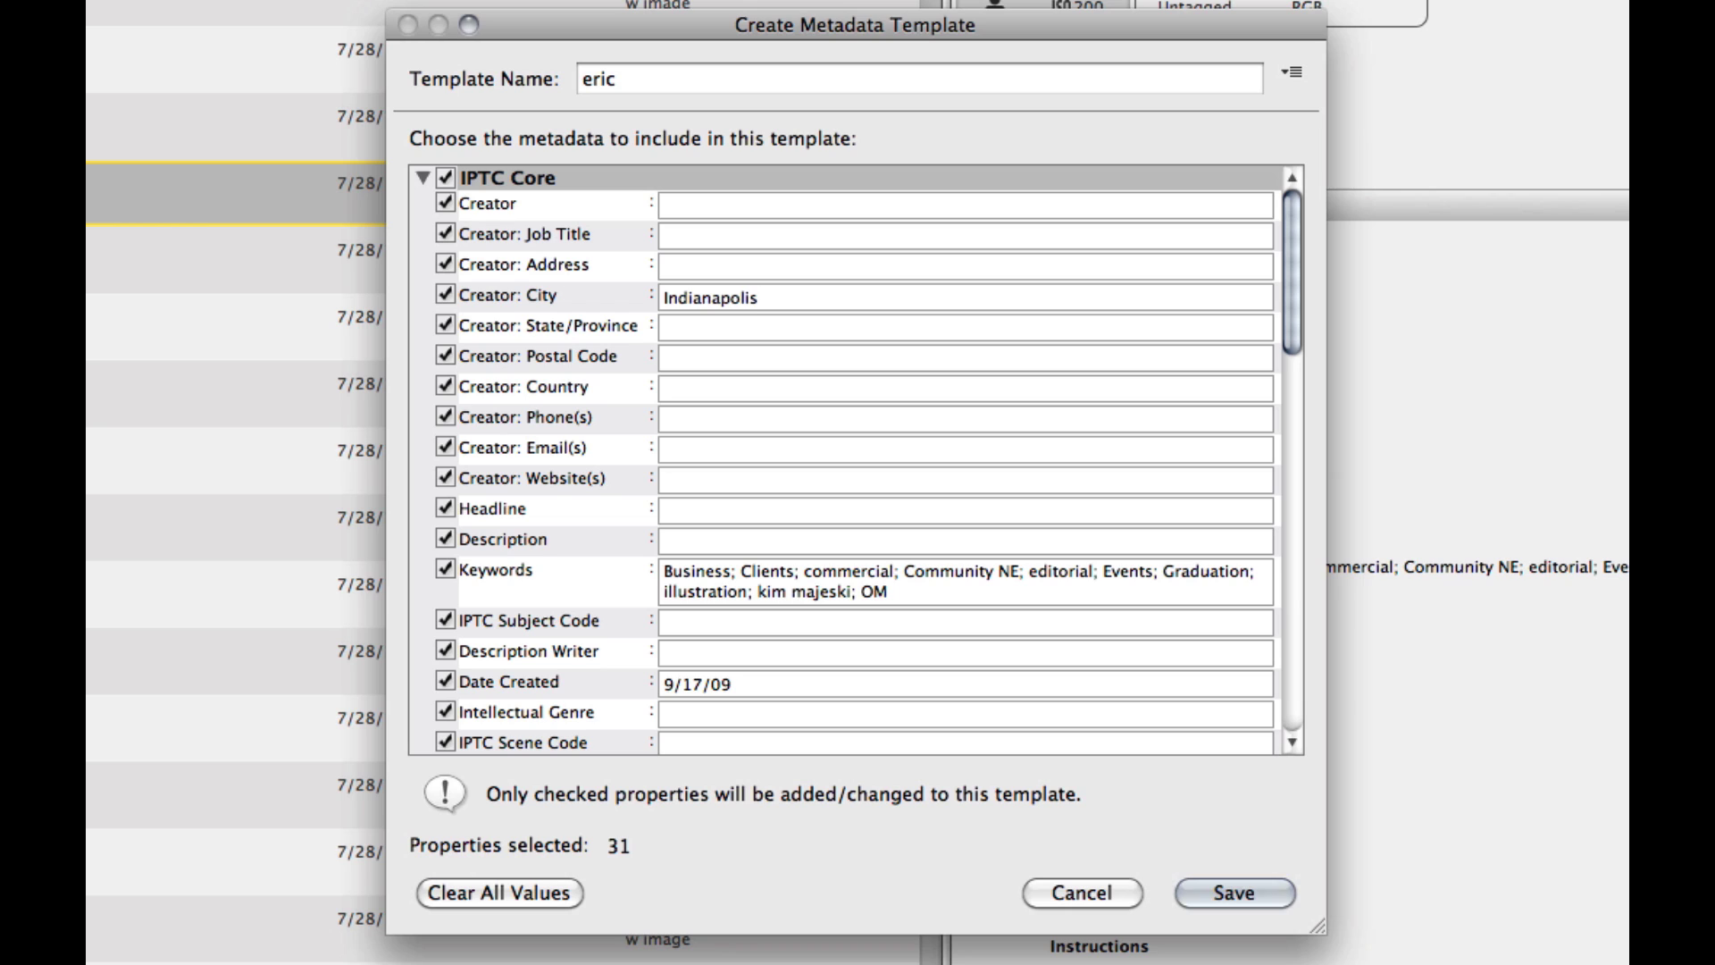
text( 2013)
click(679, 208)
text(eric LIndley)
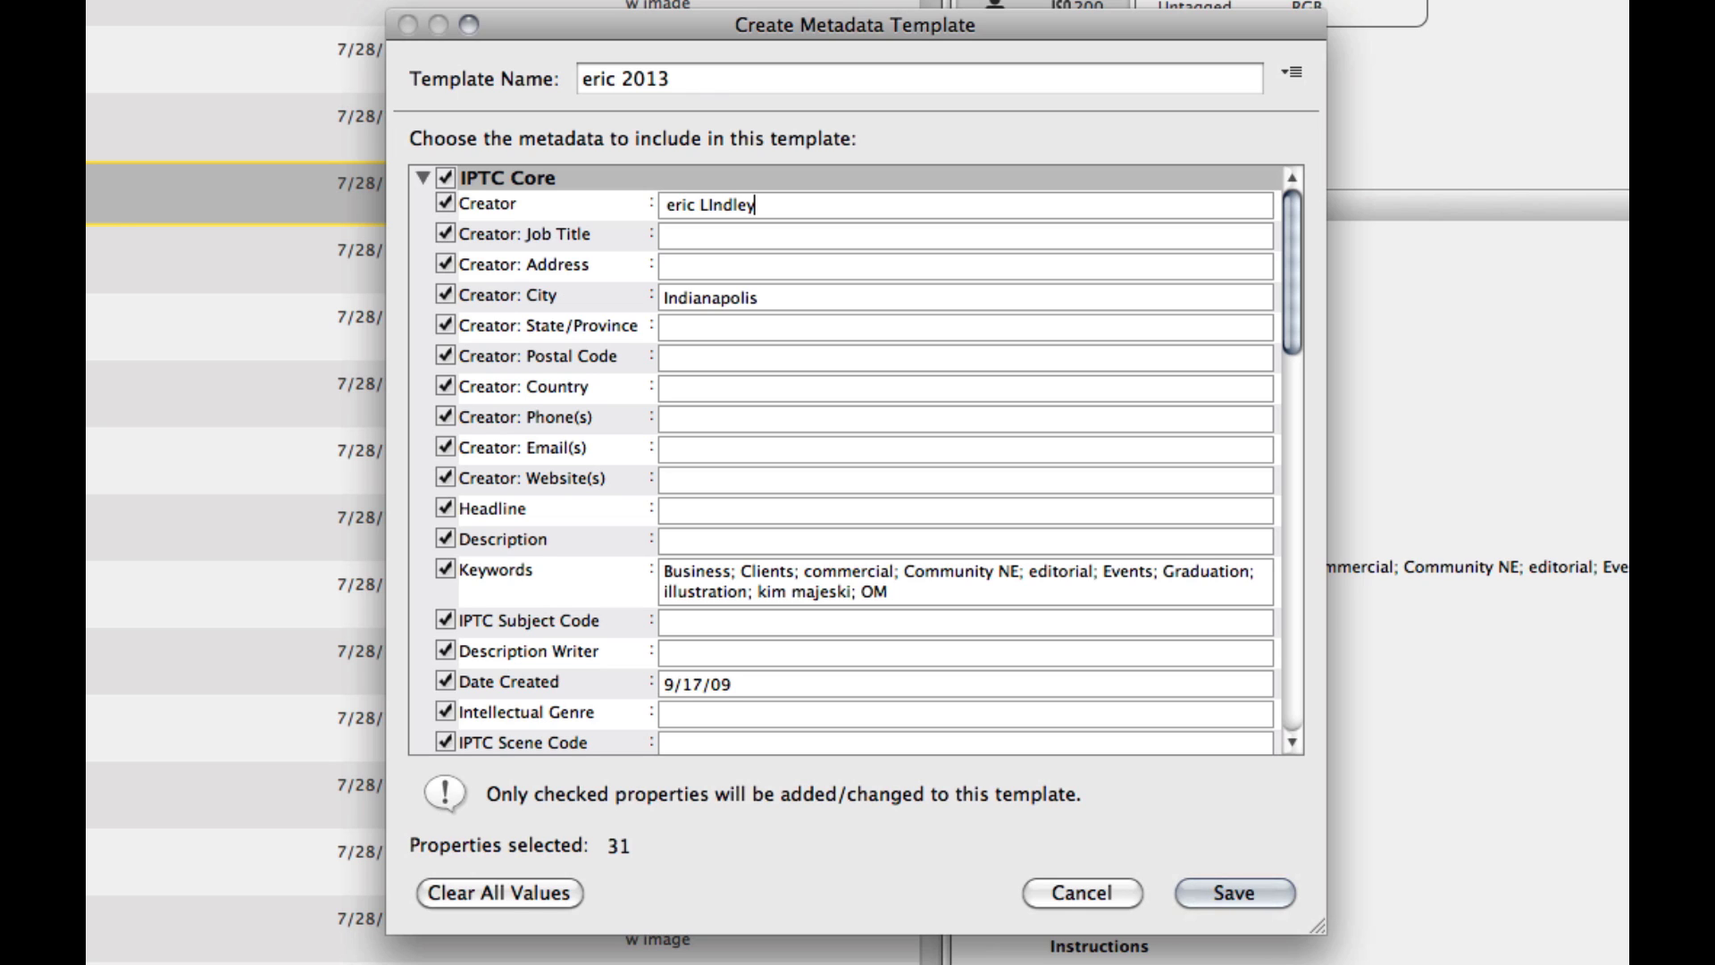
key(Tab)
text(owner)
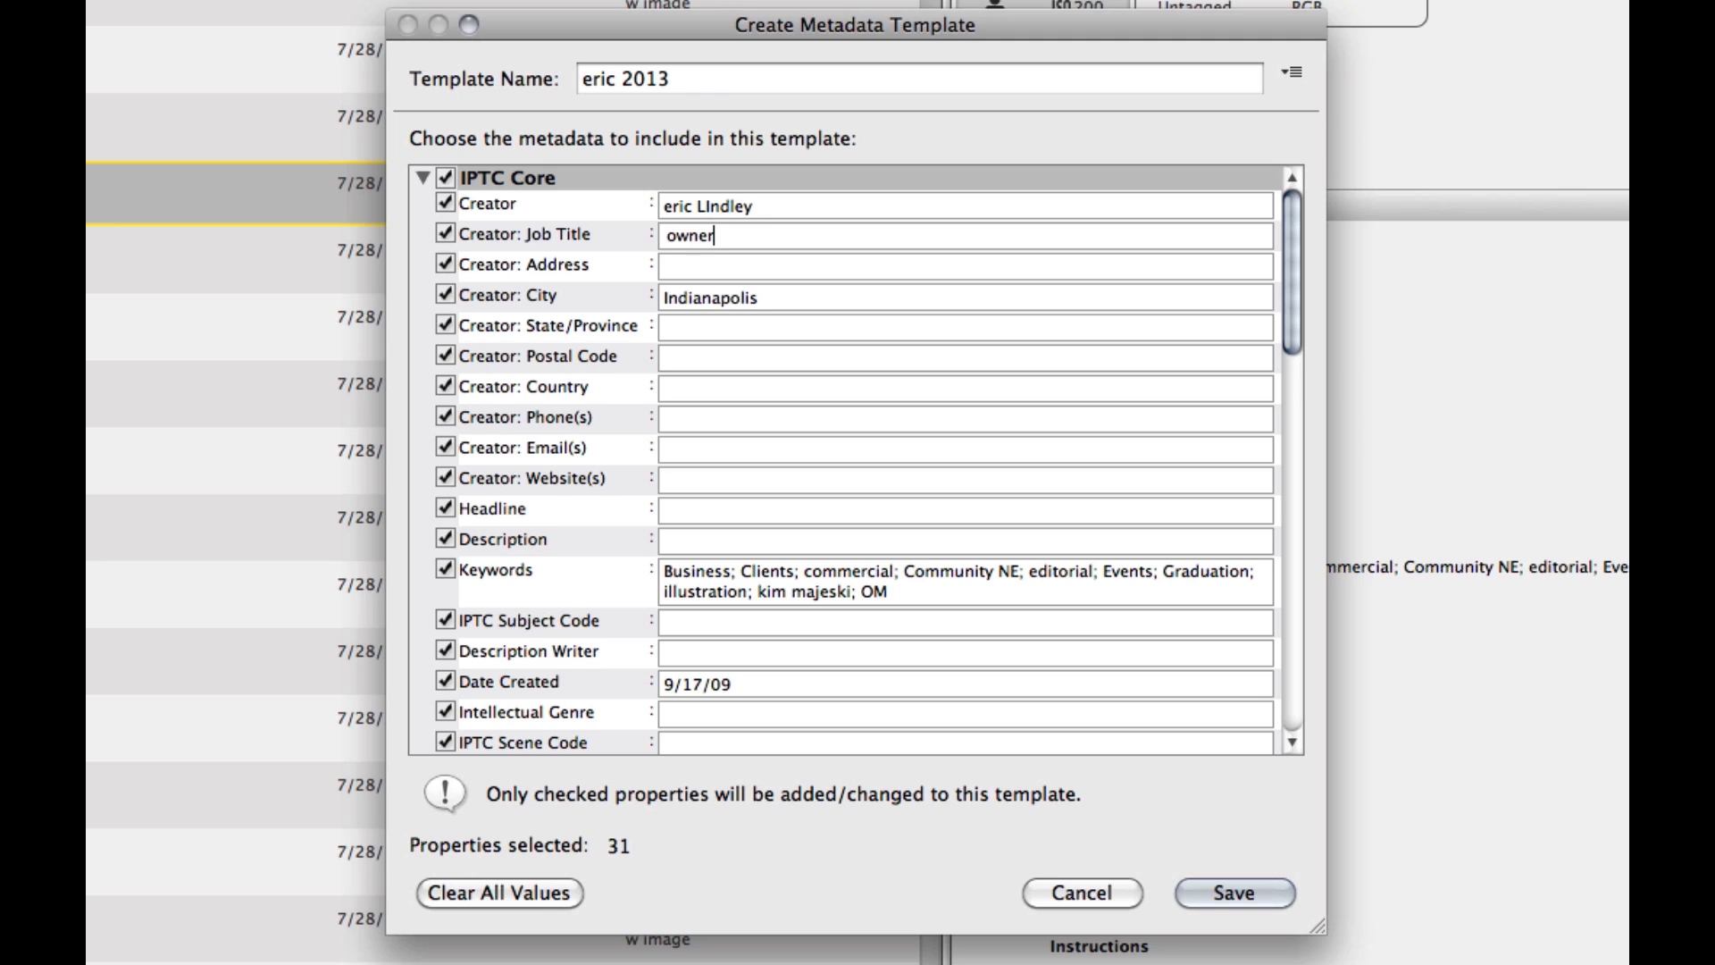
Step: Set the creator address and State/Province to 'NA', then save the template
key(Tab)
text(NA)
key(Tab)
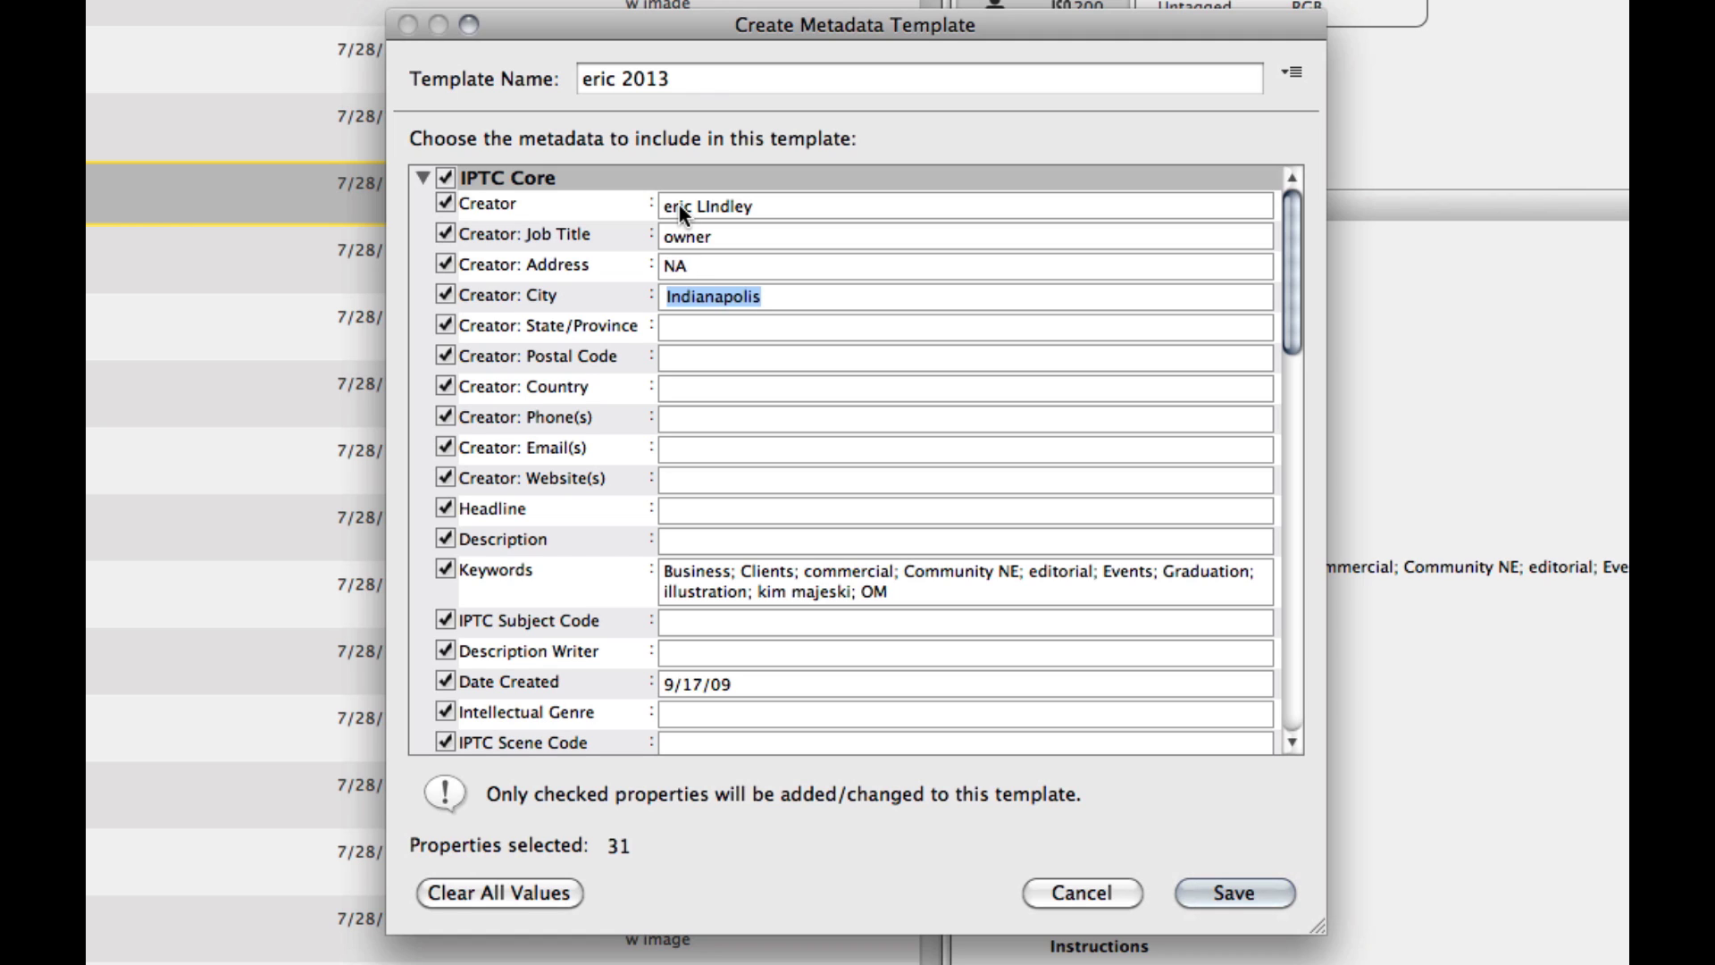
key(Tab)
text(N)
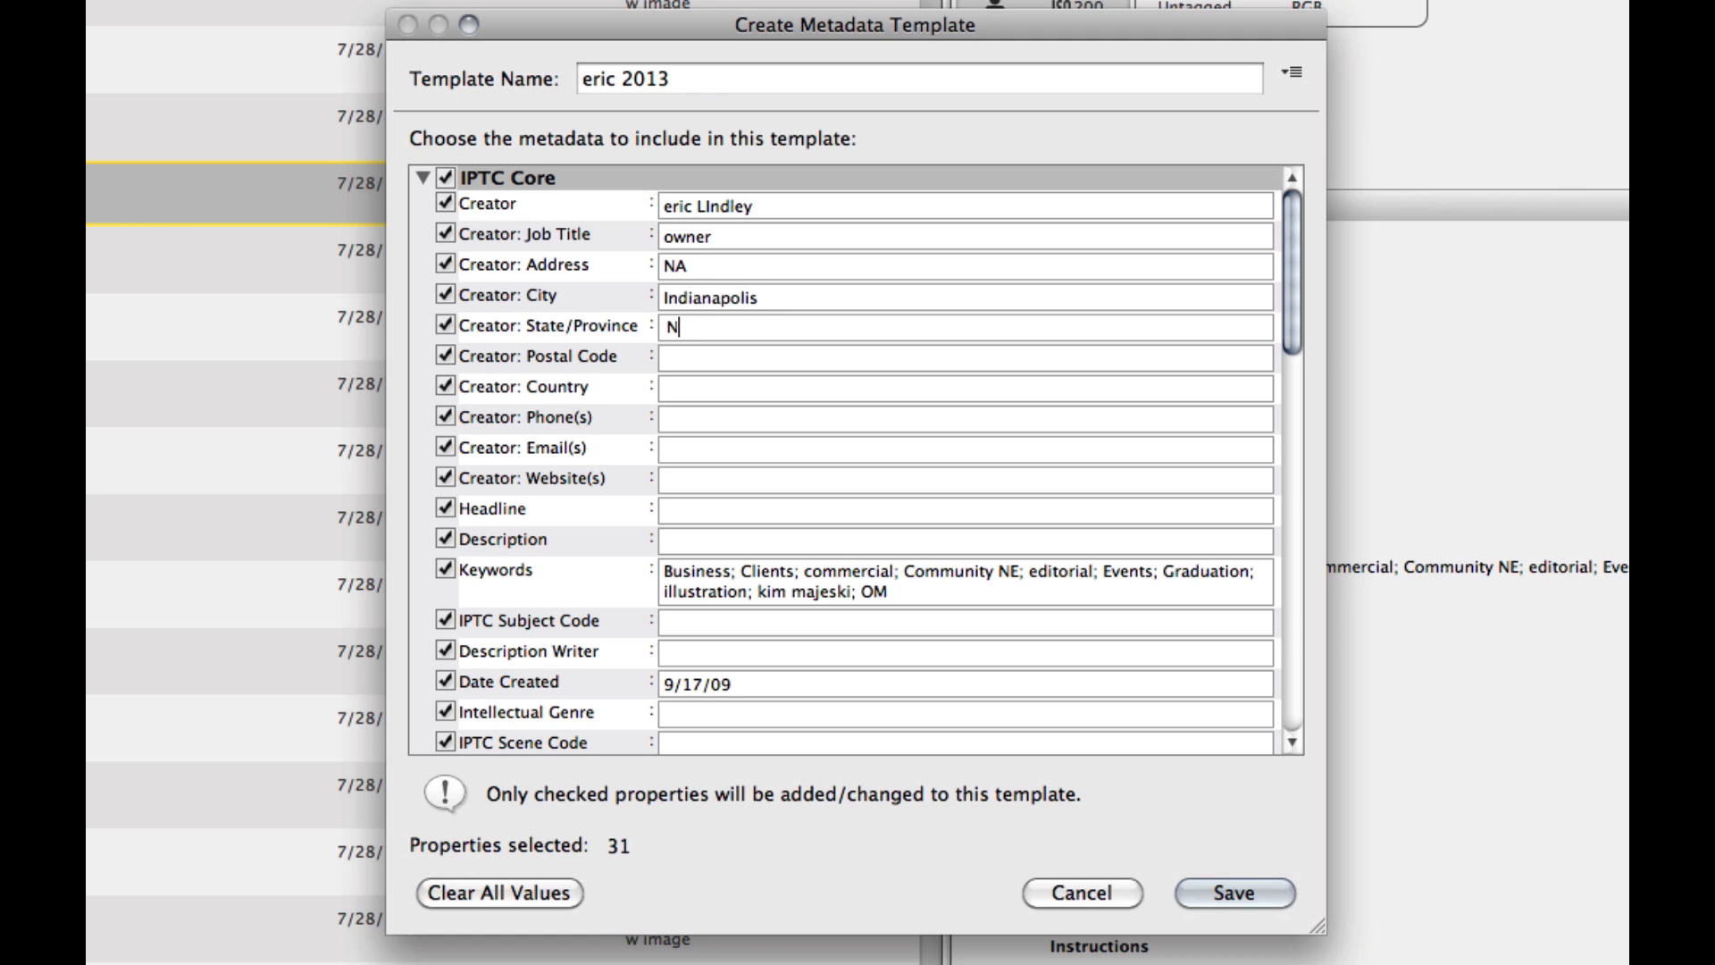
text(a)
key(BackSpace)
text(A)
key(Tab)
key(Tab)
key(Tab)
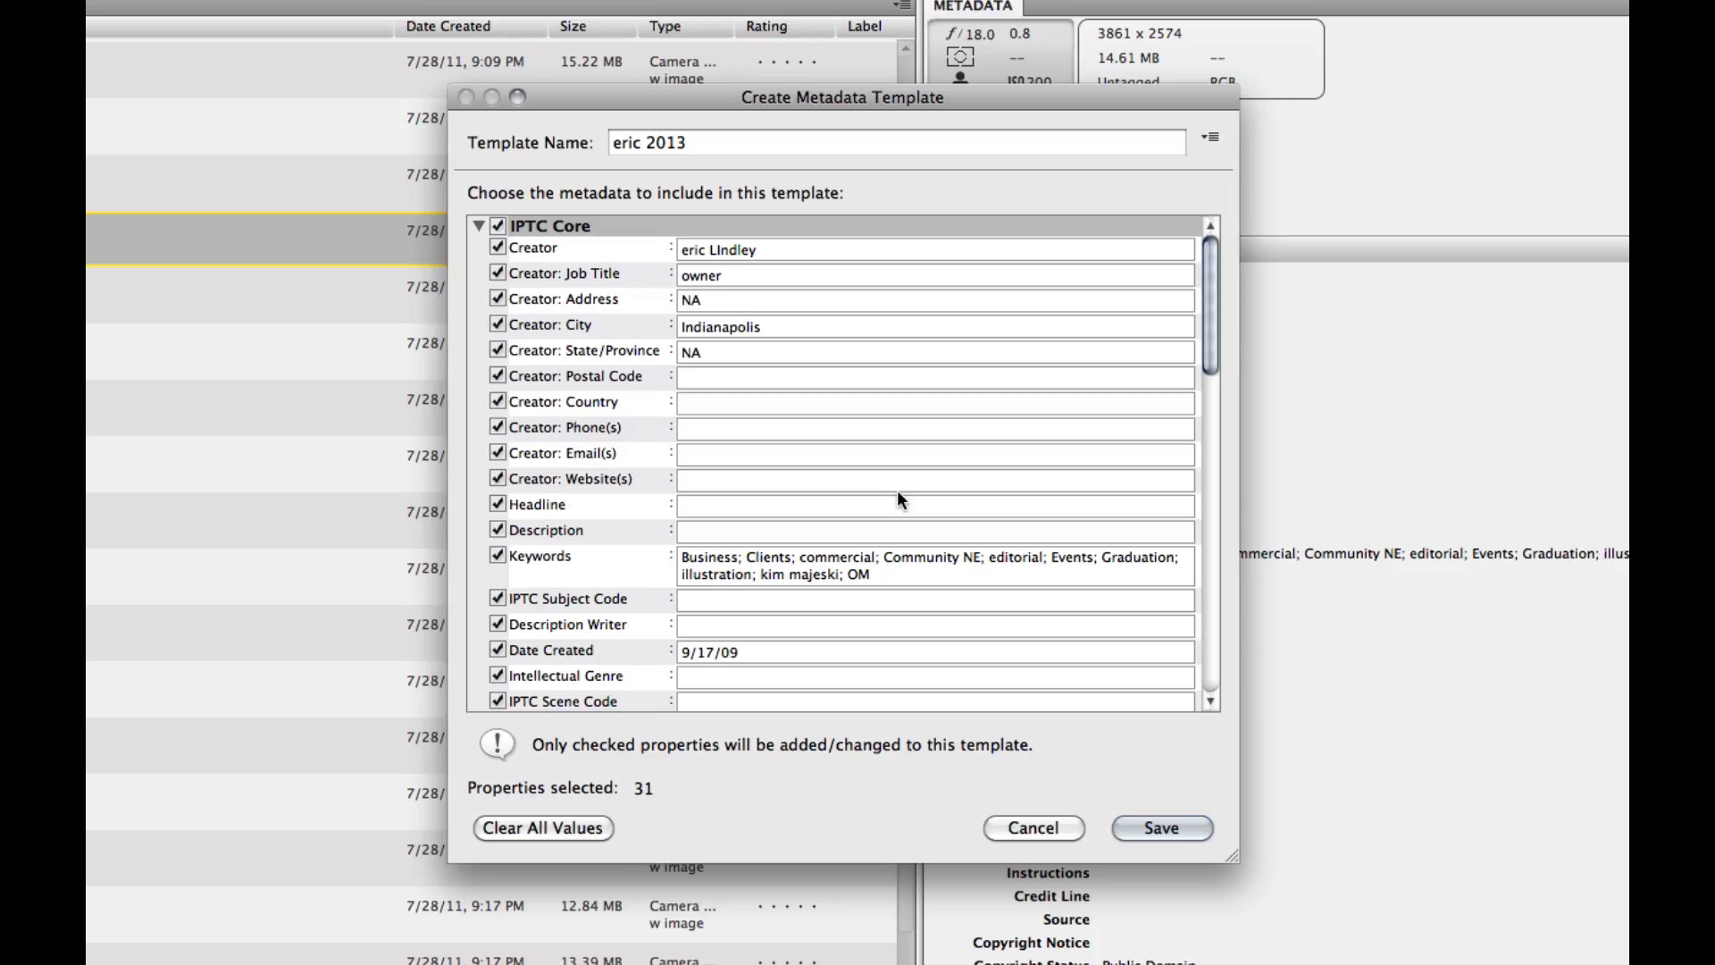
click(1161, 827)
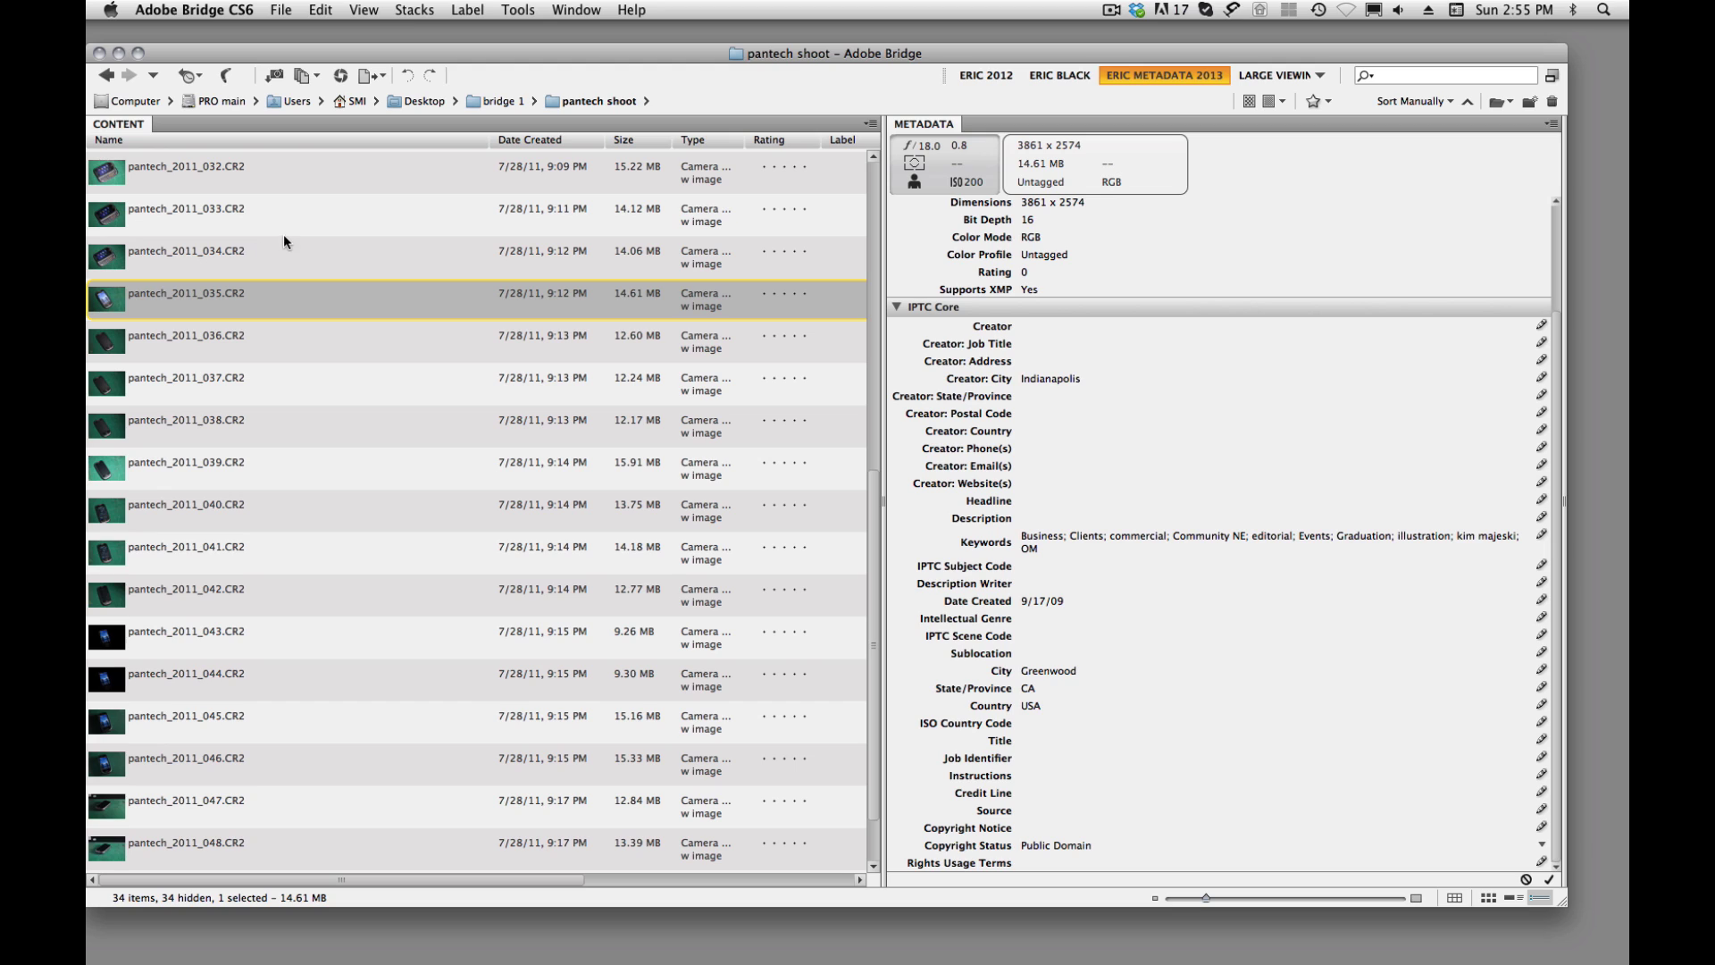
Step: Select all 34 pantech files and replace their metadata with the eric 2013 template
click(221, 170)
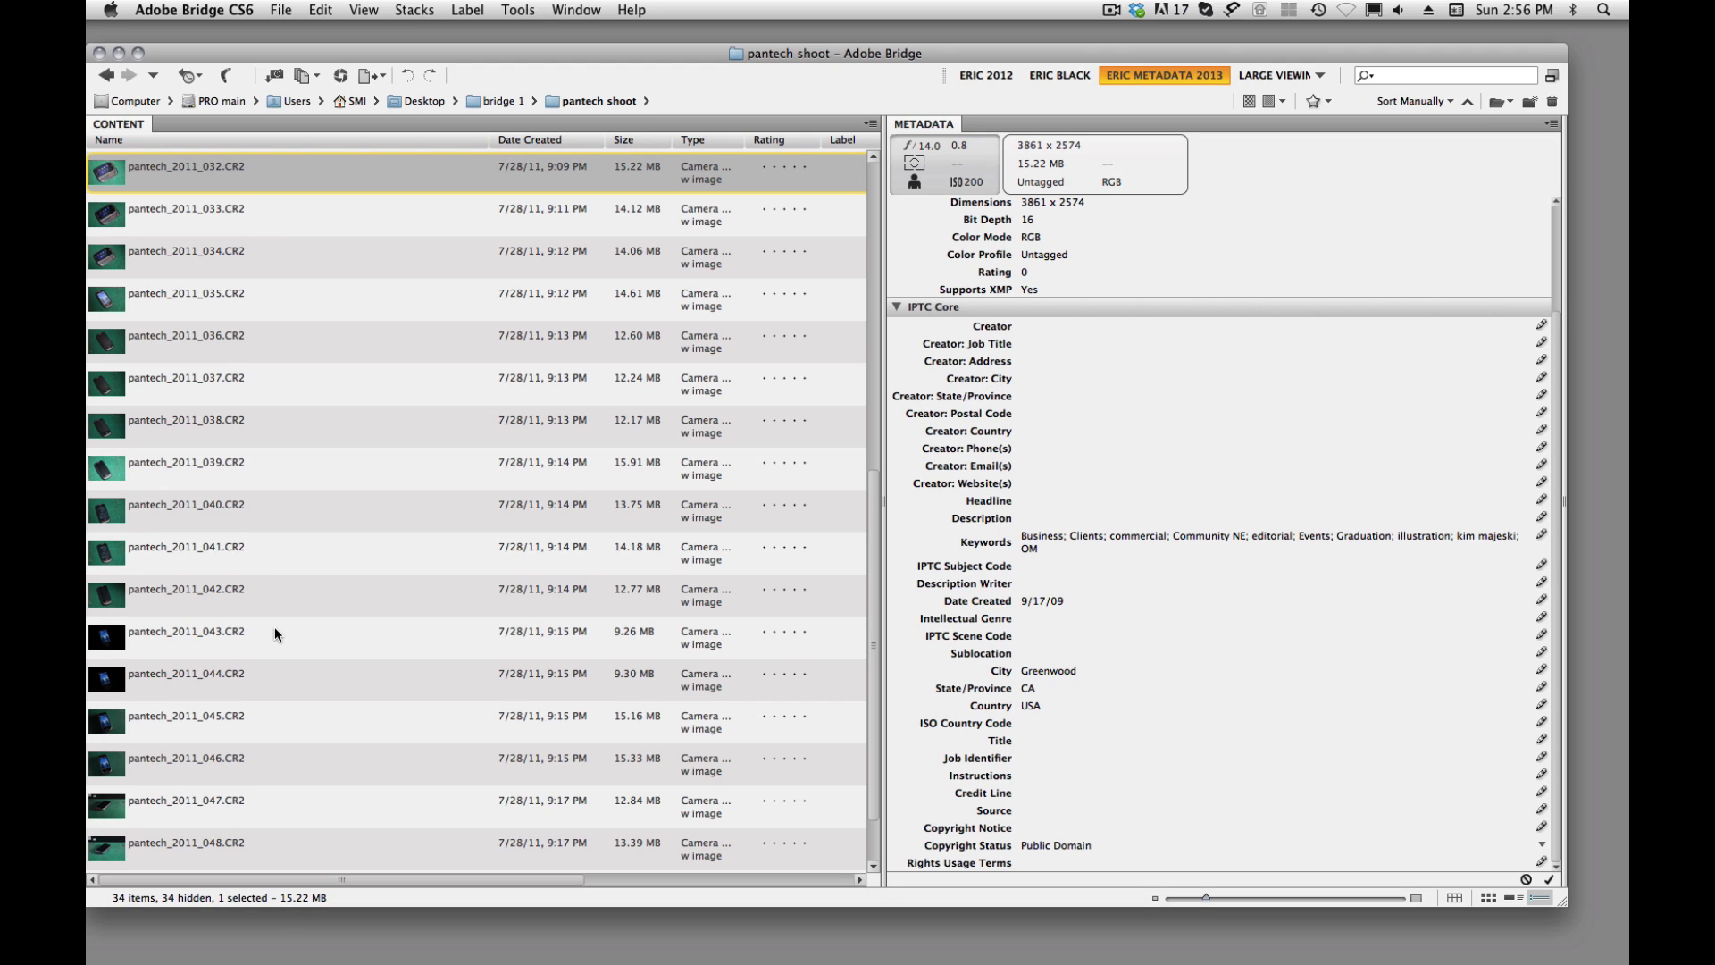
key(super+a)
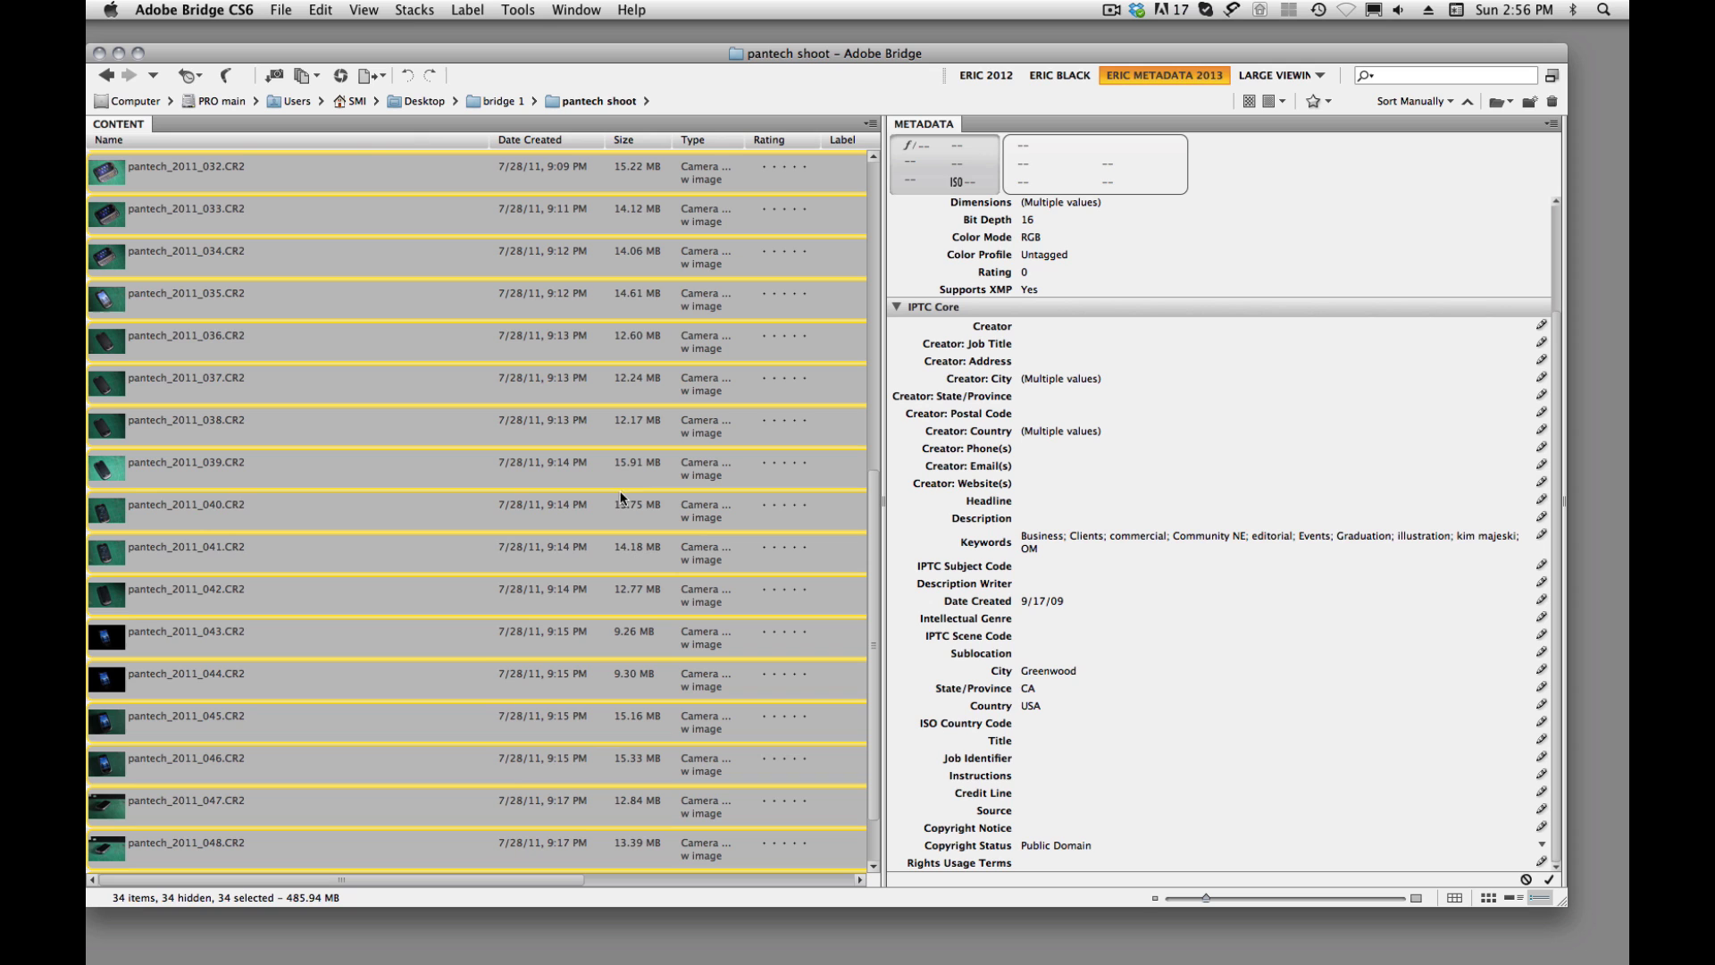
click(1552, 124)
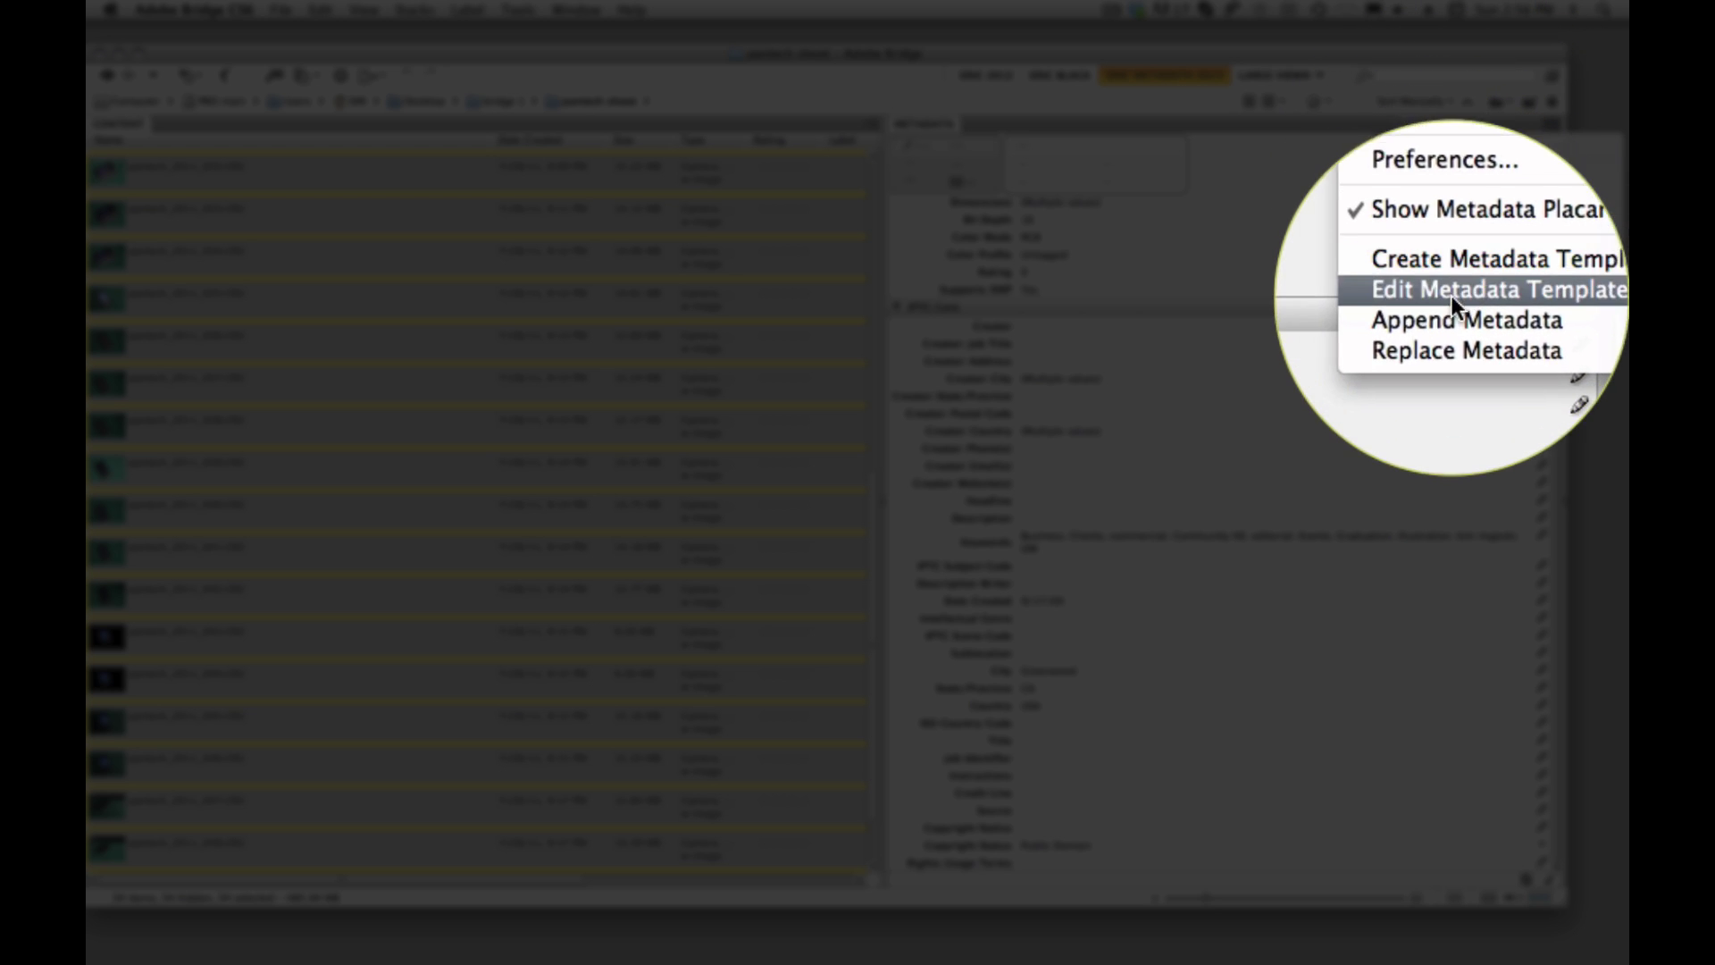
mouse_move(1450, 327)
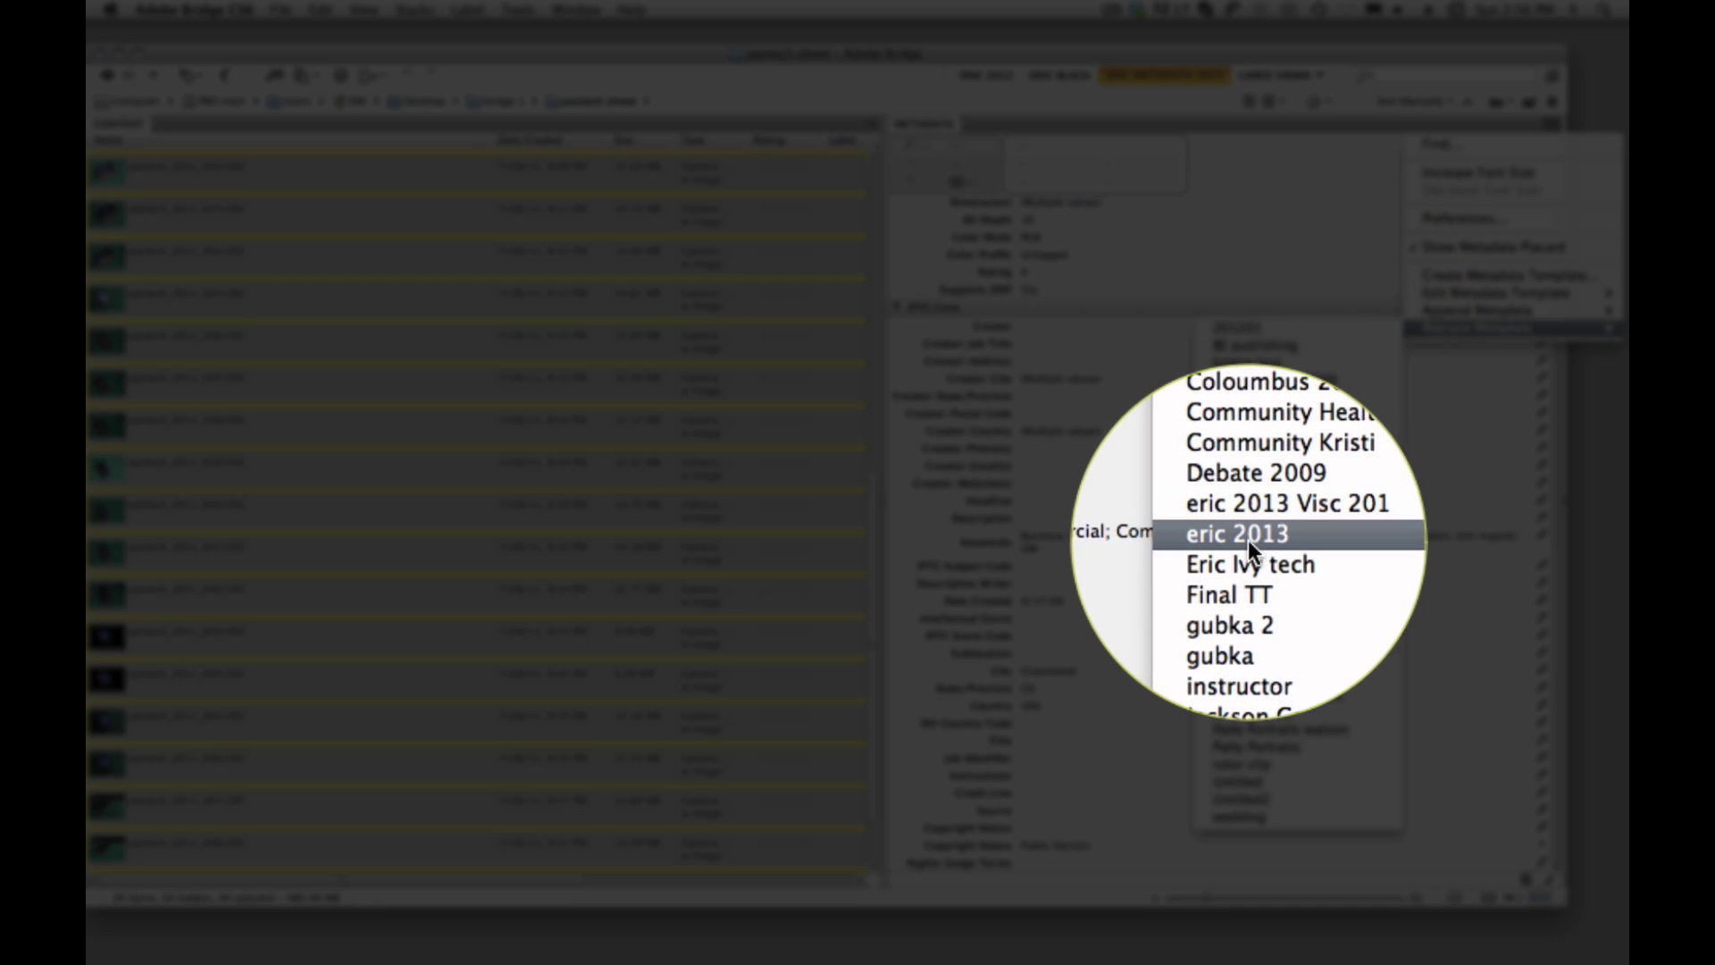
click(1239, 536)
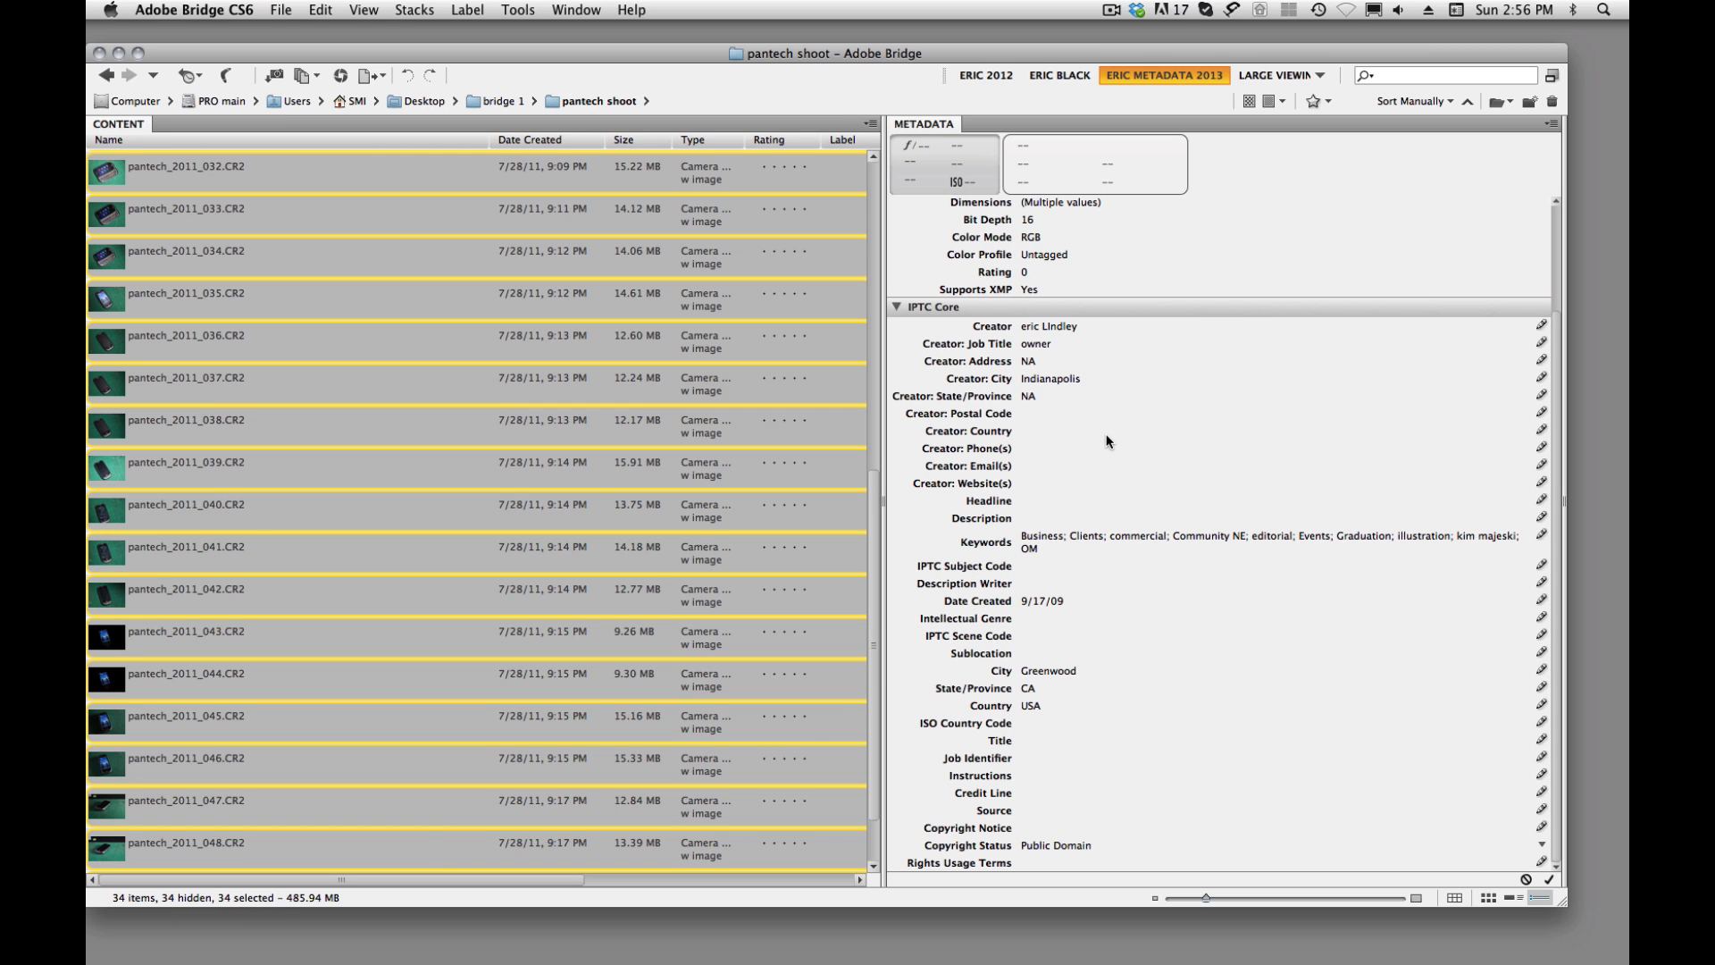
Step: Rate all selected files five stars, then select pantech_2011_036.CR2 to verify its metadata
click(1108, 431)
click(802, 423)
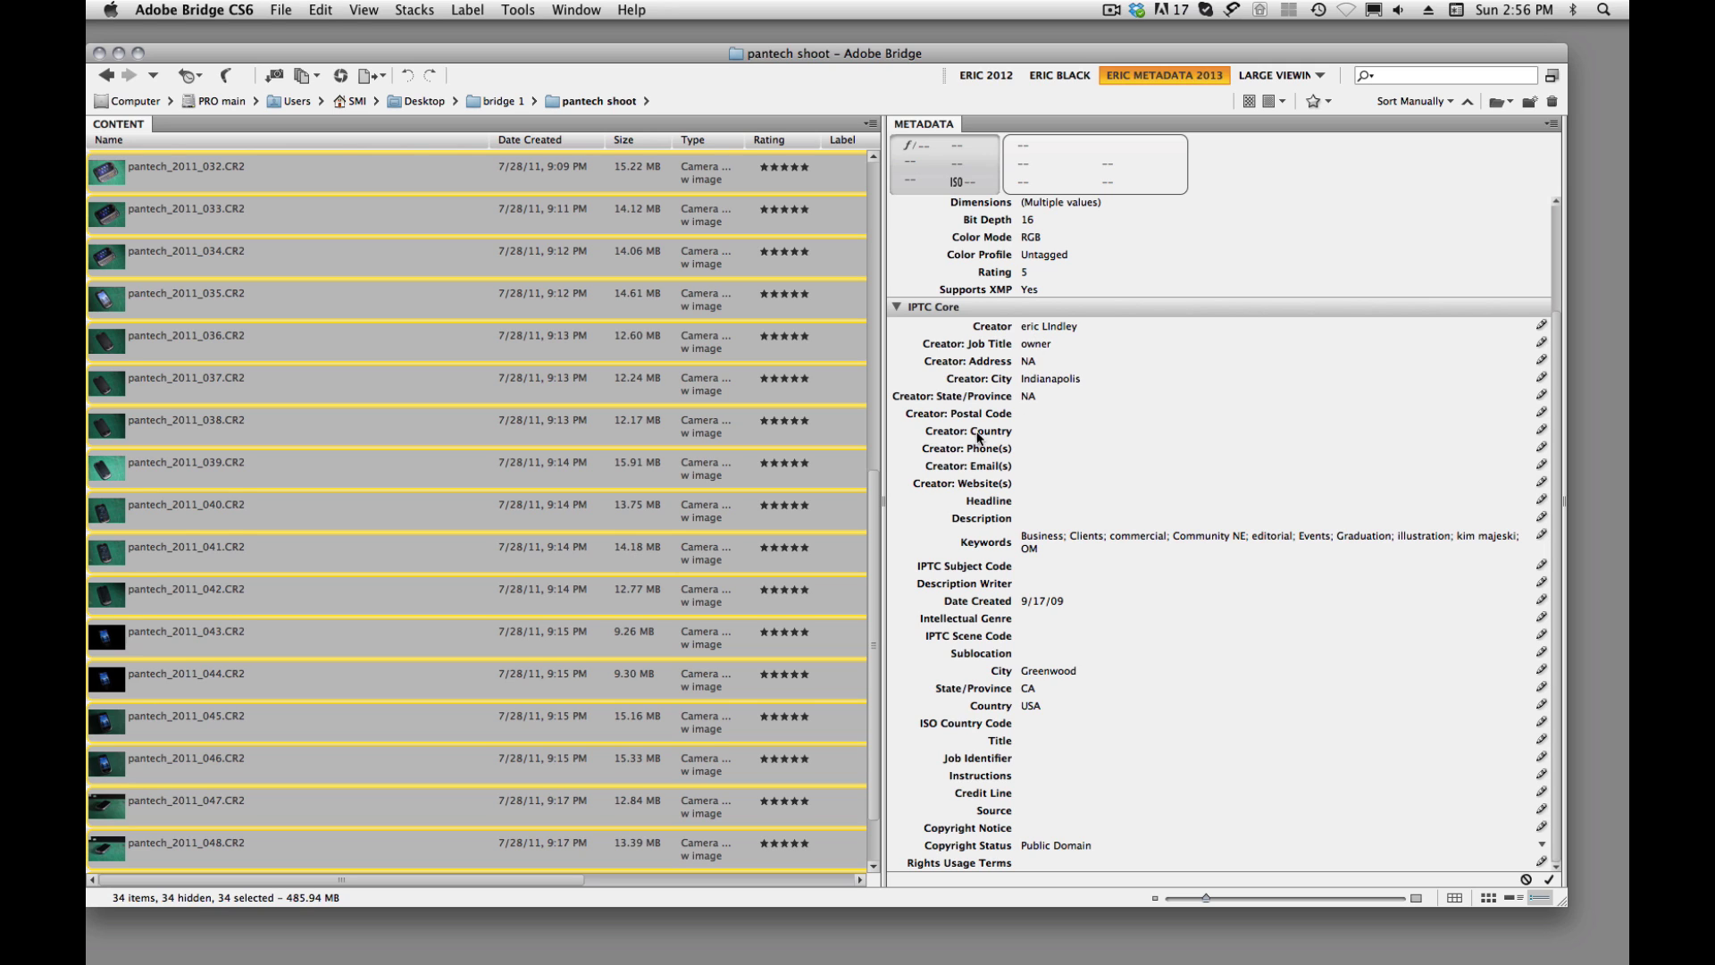
click(661, 339)
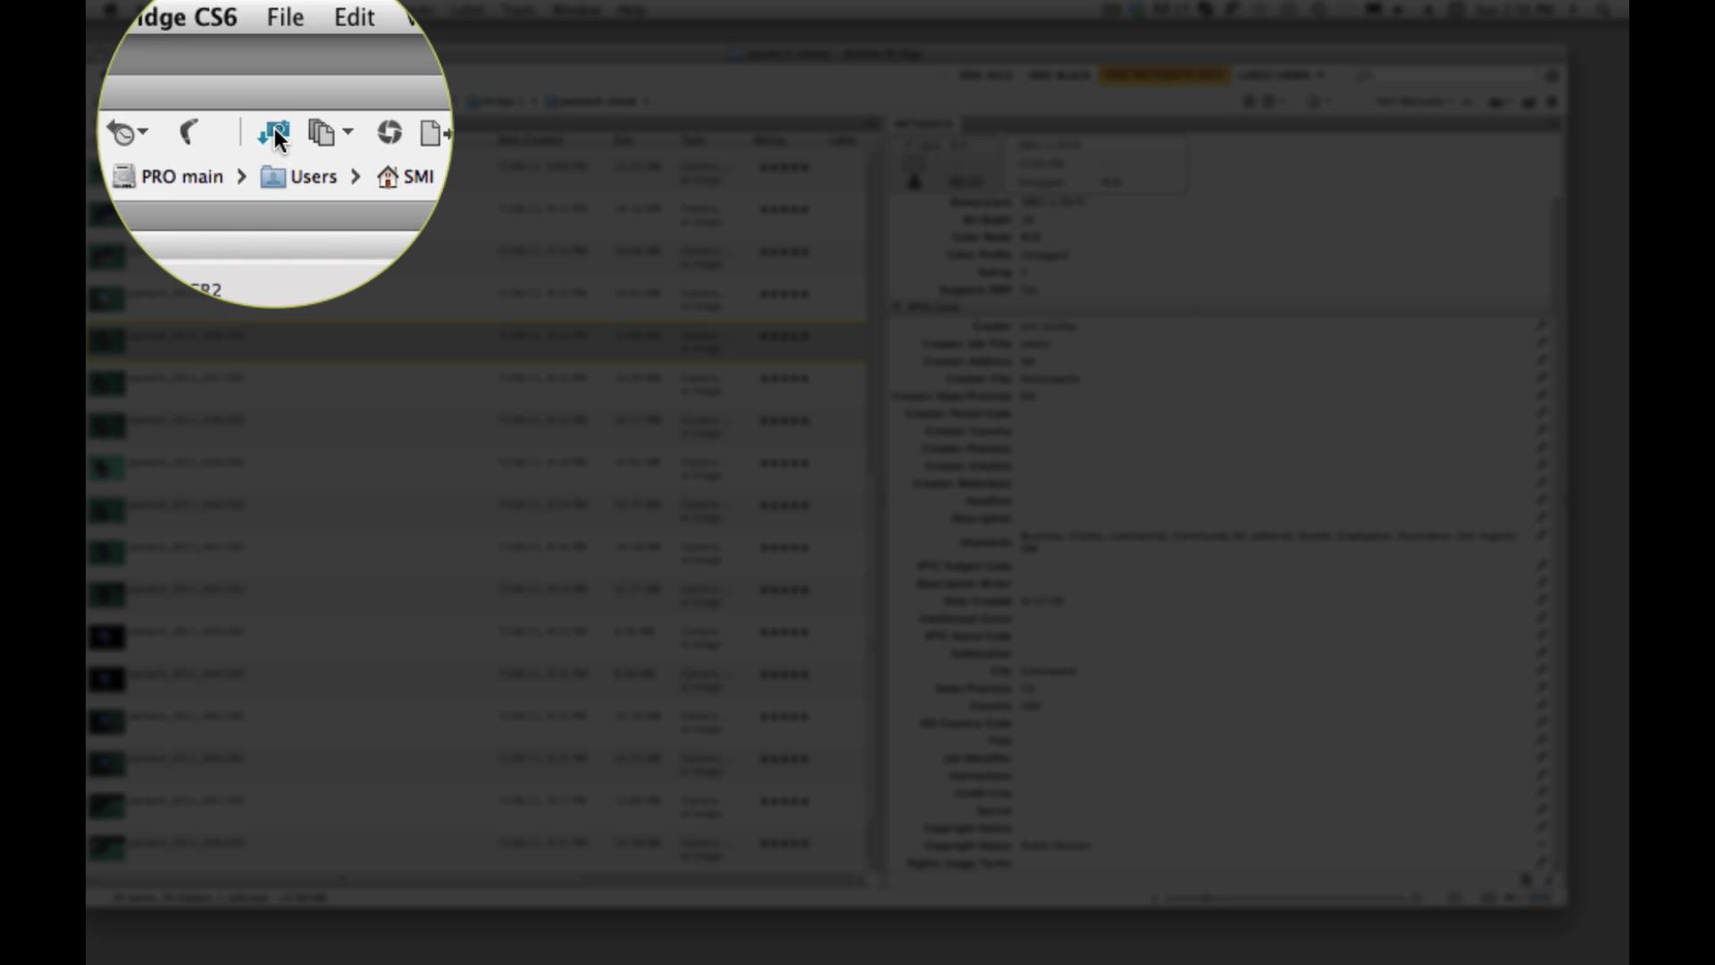
click(275, 77)
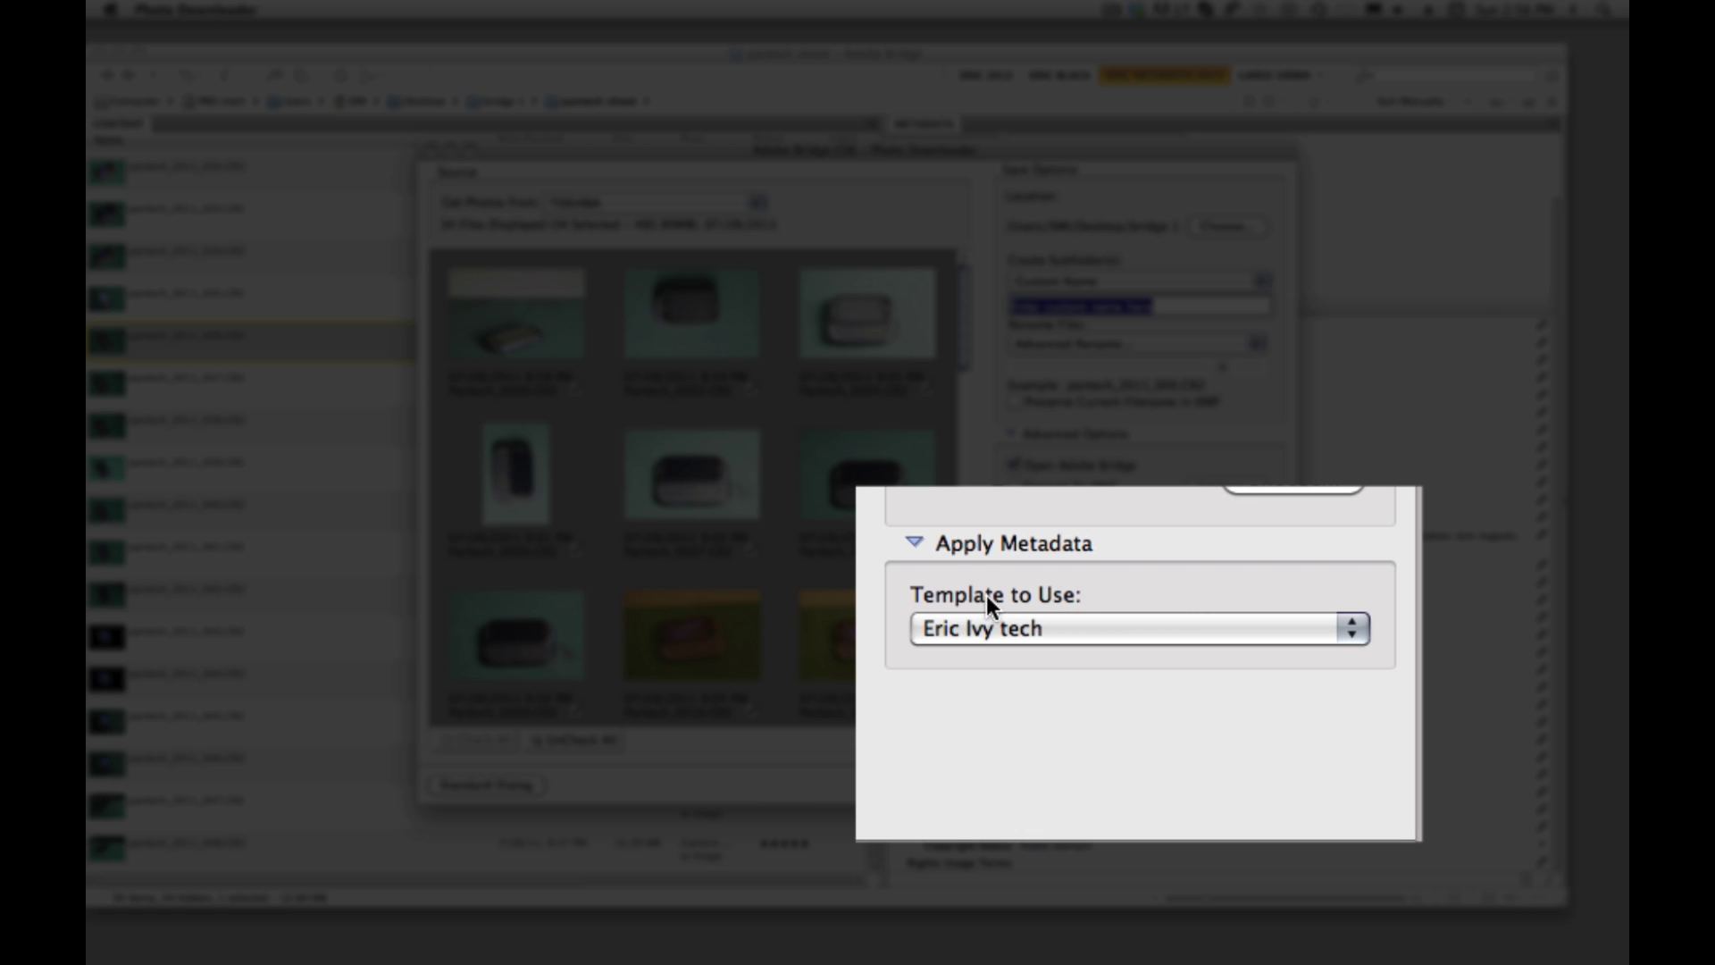
click(1350, 628)
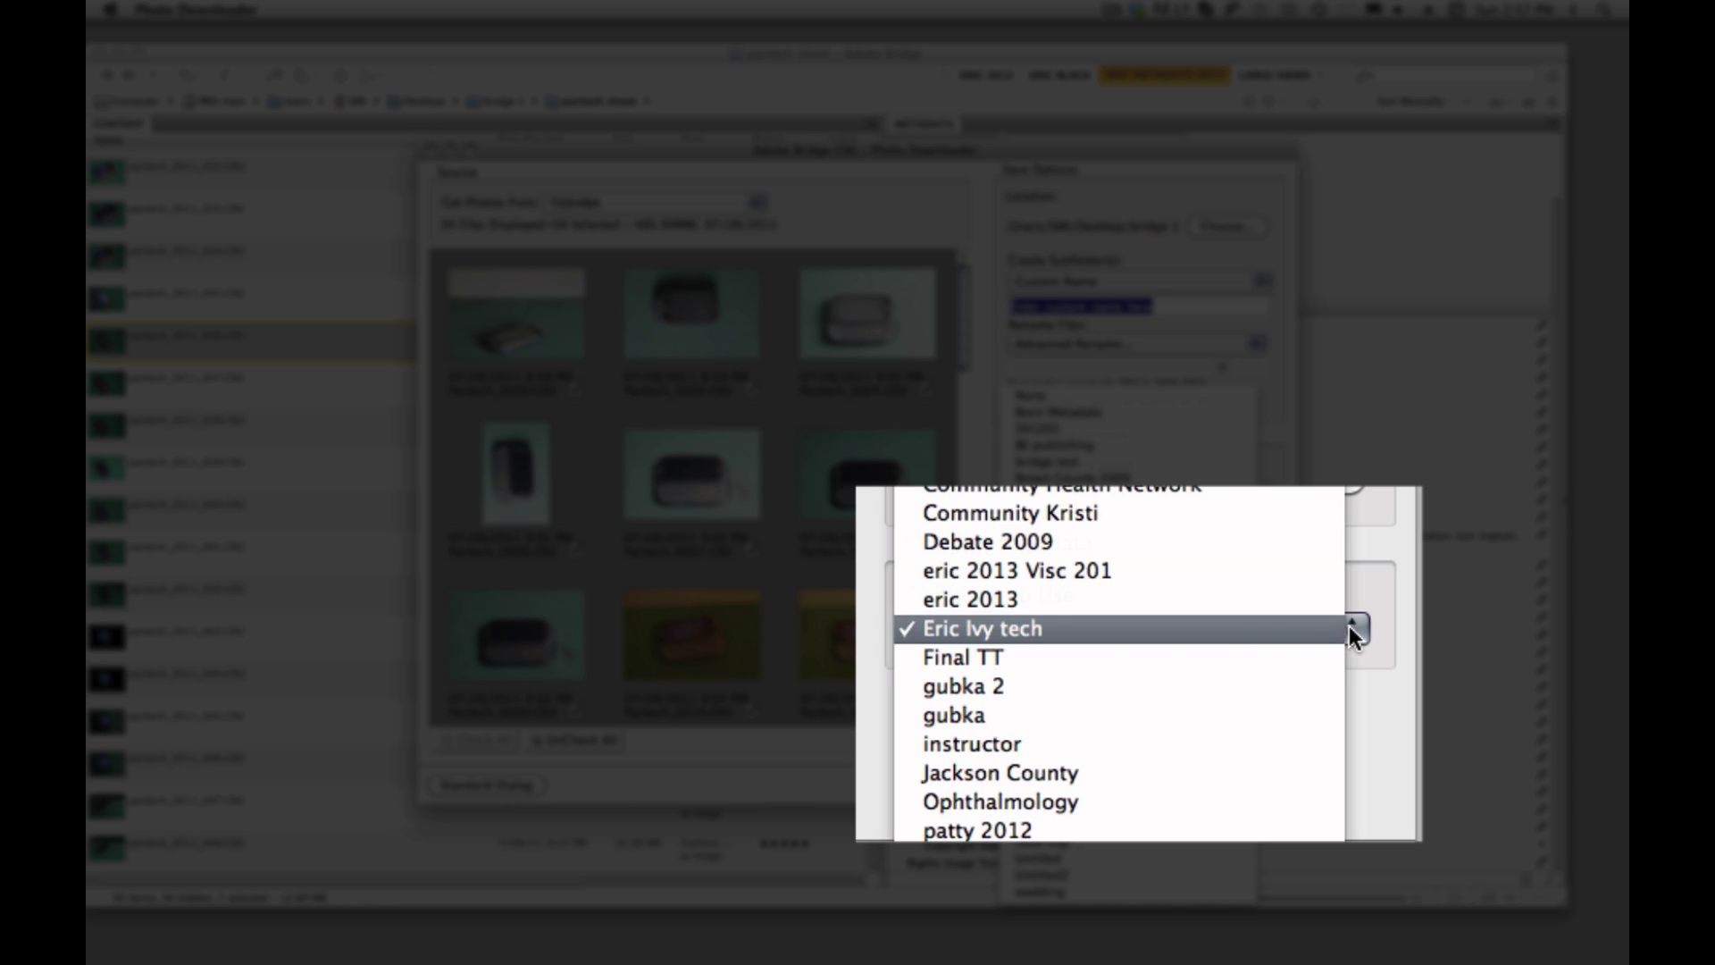
click(1007, 598)
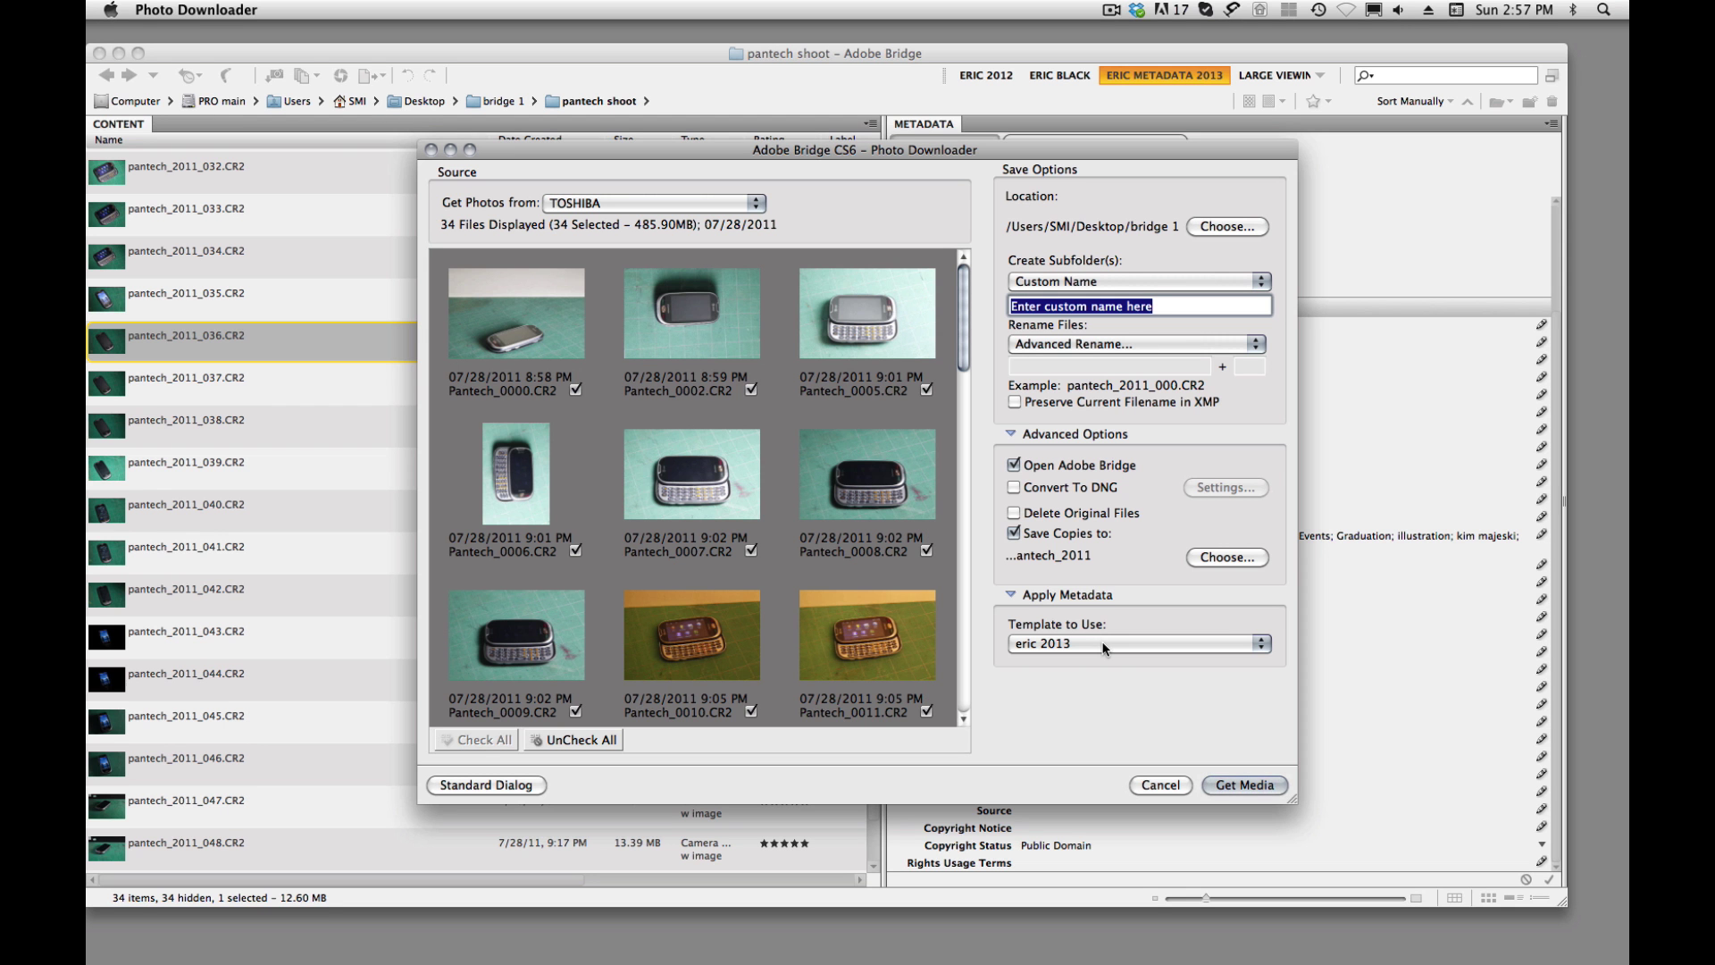
click(1162, 785)
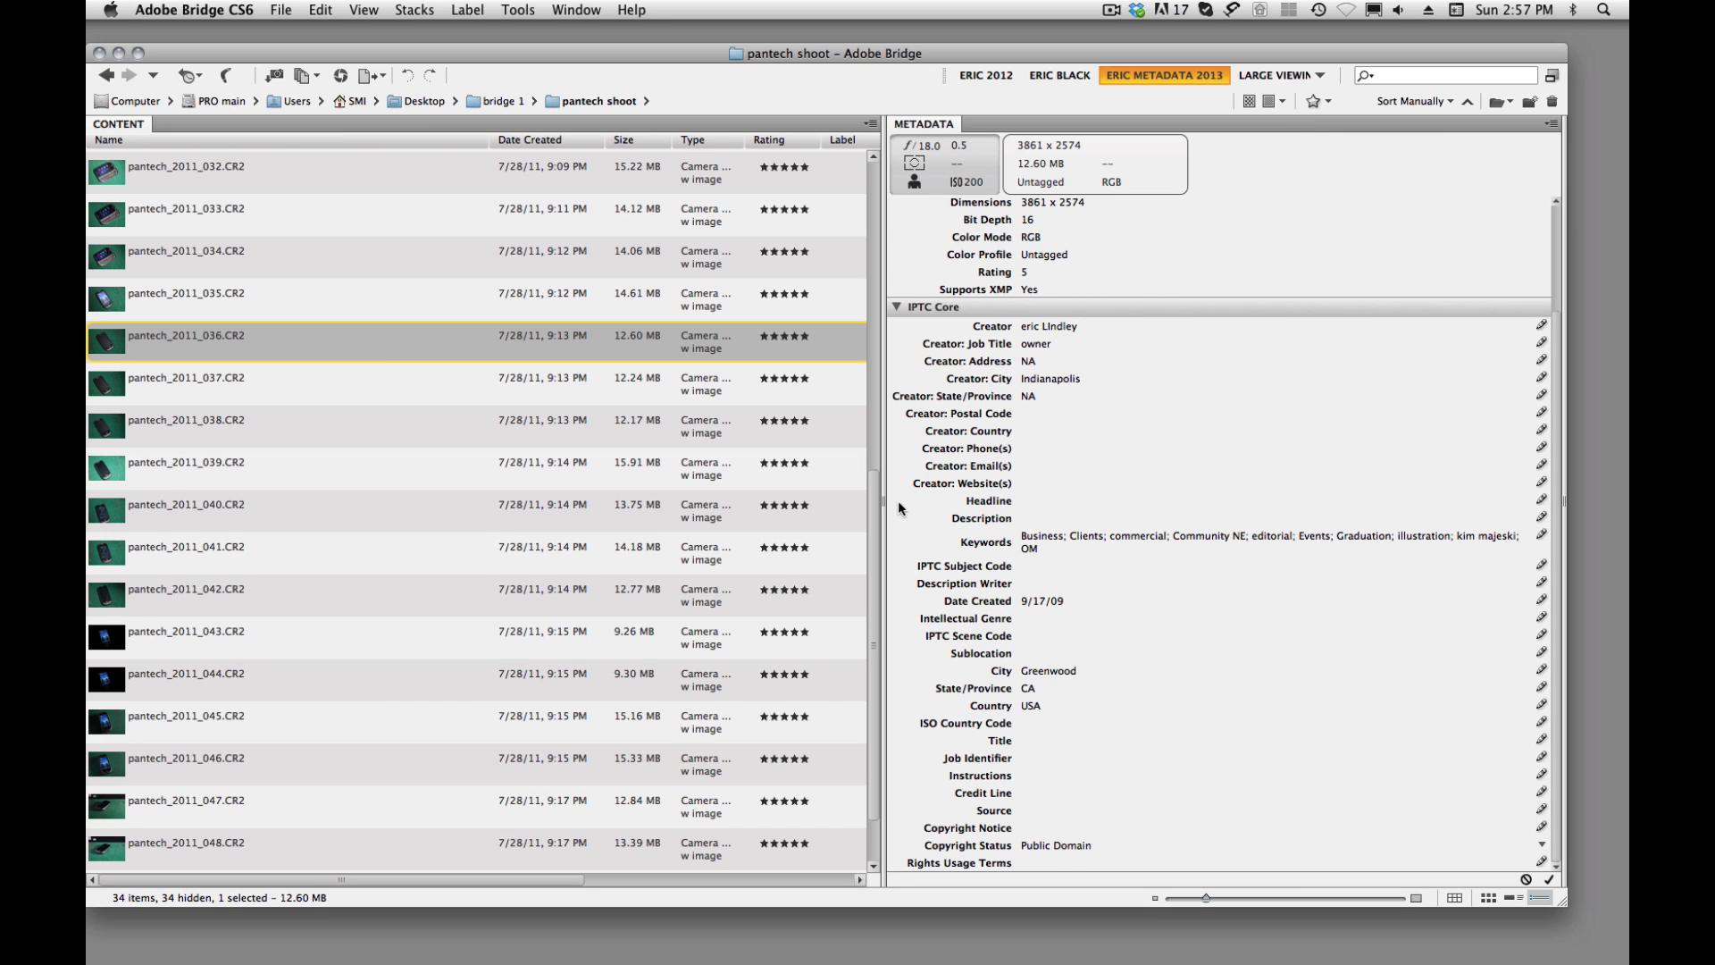
Step: Drag the Content/Metadata splitter left so the full keyword list fits on one line
drag(857, 501, 755, 502)
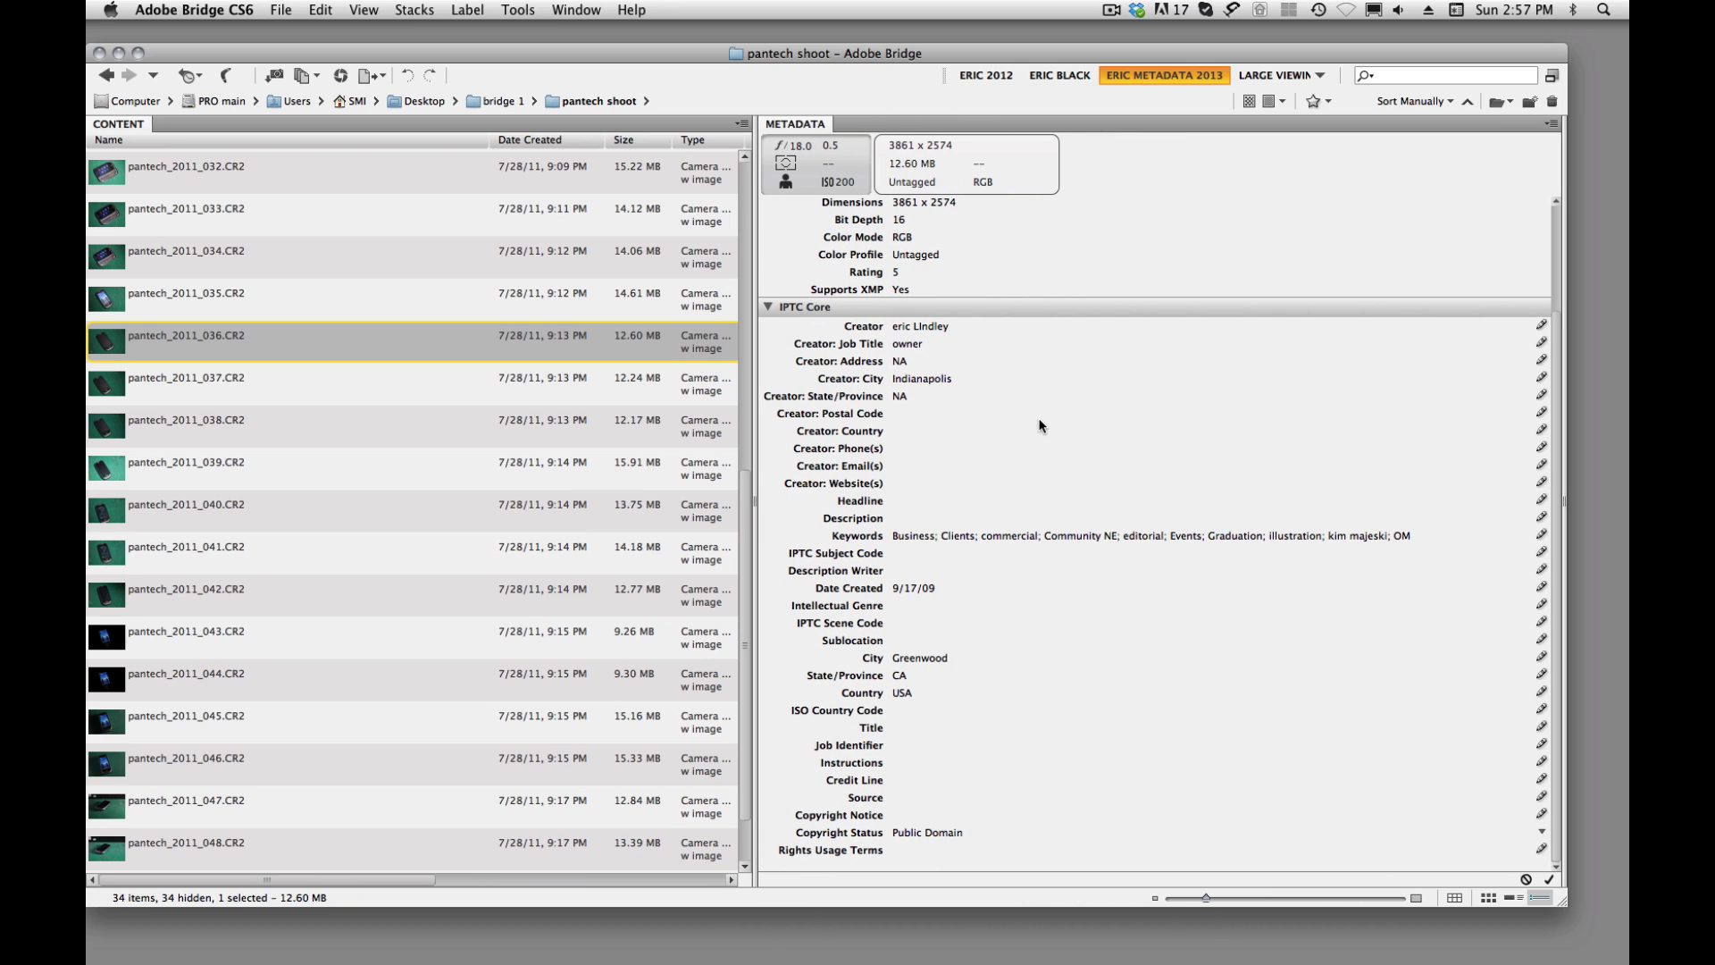